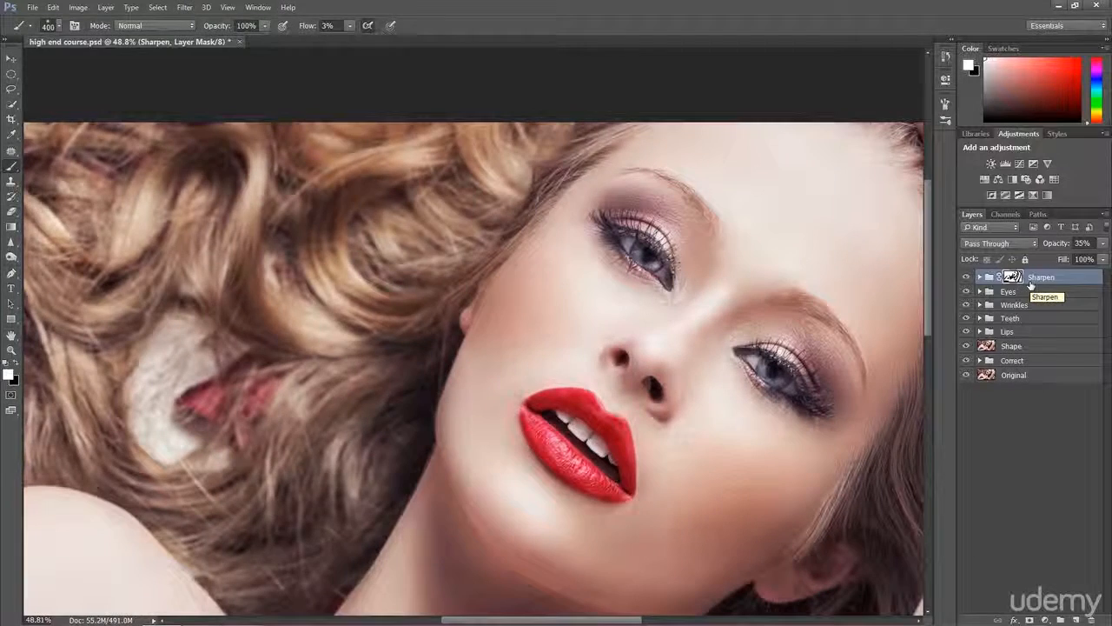
Step: Add a new empty layer above the Sharpen group and set the brush to size 90 with 100% flow
{"action": "key", "text": "ctrl+minus"}
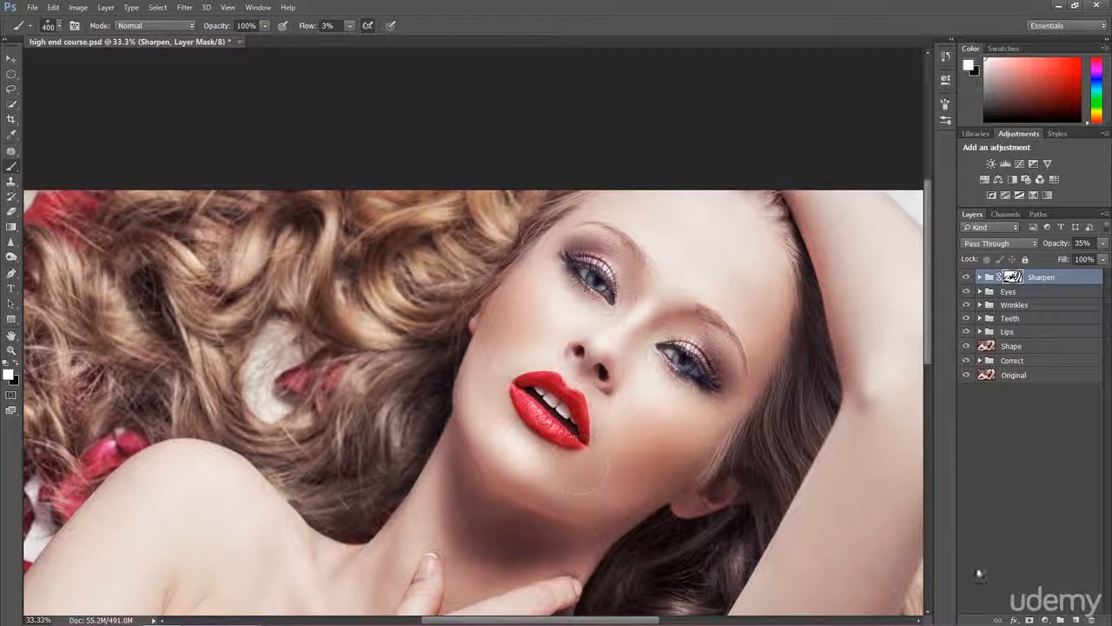
{"action": "left_click", "coordinate": [1076, 619]}
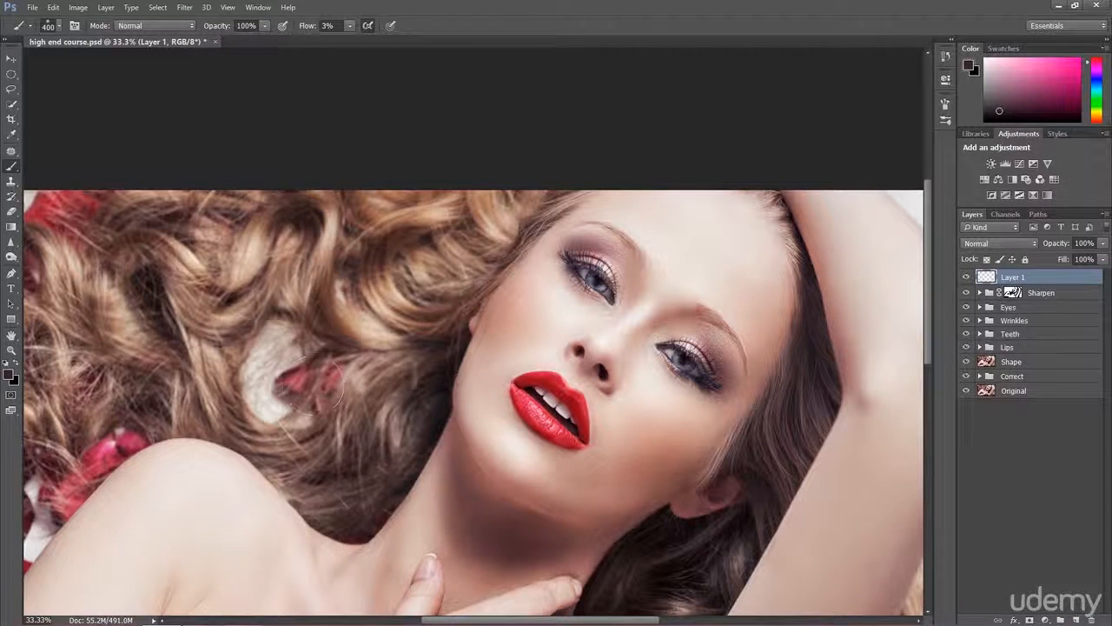
{"action": "key", "text": "bracketleft"}
{"action": "key", "text": "bracketleft"}
{"action": "key", "text": "bracketleft"}
{"action": "left_click_drag", "start_coordinate": [305, 30], "coordinate": [424, 29]}
{"action": "key", "text": "bracketleft"}
{"action": "key", "text": "bracketleft"}
{"action": "key", "text": "bracketleft"}
{"action": "key", "text": "bracketleft"}
Step: Try dark brush strokes on the model's cheek, and discard them together with the temporary layer
{"action": "mouse_move", "coordinate": [660, 424]}
{"action": "left_mouse_down"}
{"action": "mouse_move", "coordinate": [624, 469]}
{"action": "mouse_move", "coordinate": [526, 492]}
{"action": "mouse_move", "coordinate": [583, 521]}
{"action": "mouse_move", "coordinate": [659, 504]}
{"action": "left_mouse_up"}
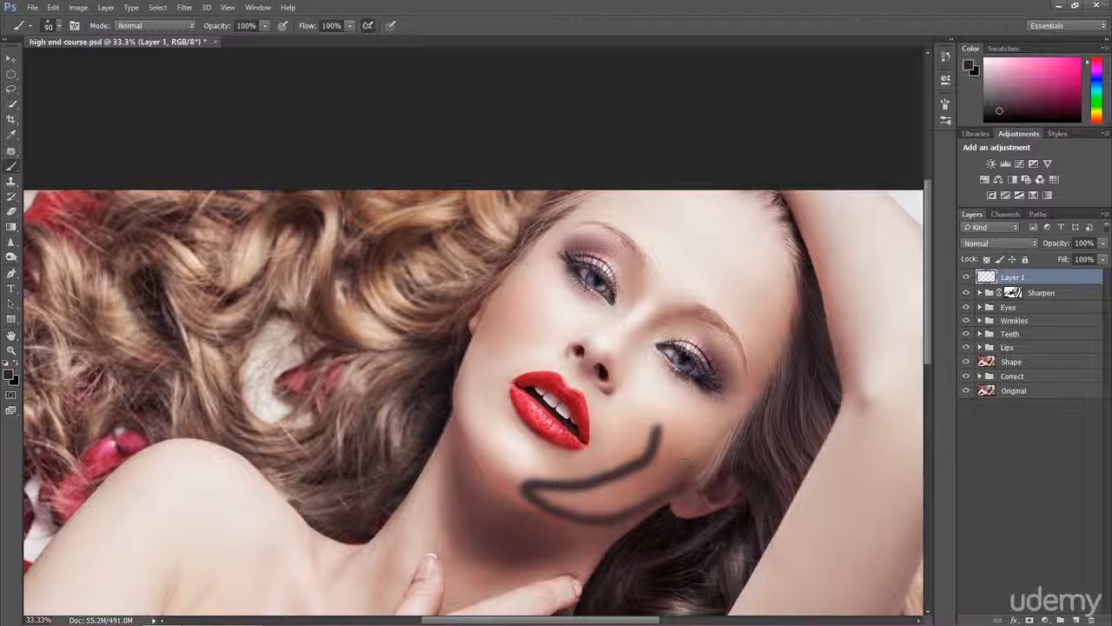
{"action": "key", "text": "ctrl+z"}
{"action": "left_click", "coordinate": [640, 430]}
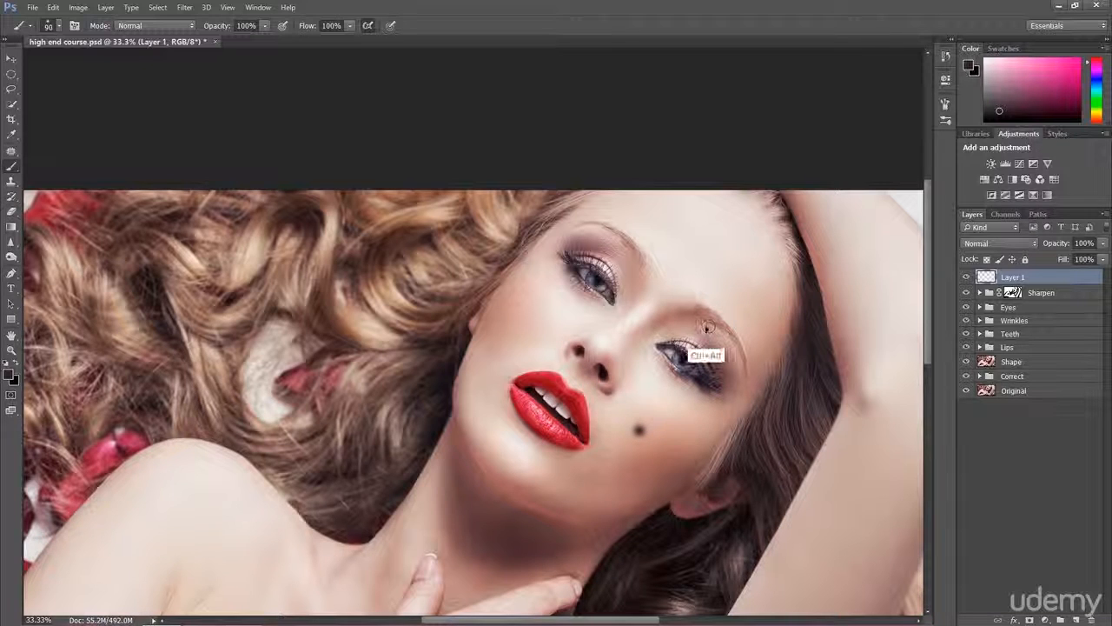
{"action": "key", "text": "ctrl+z"}
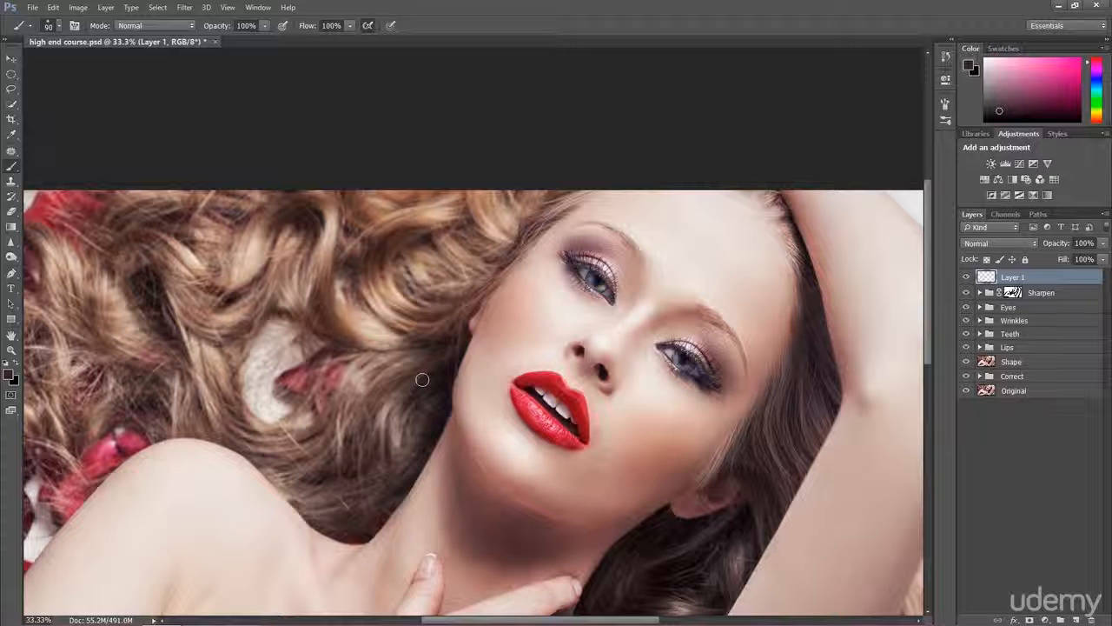
{"action": "key", "text": "ctrl+minus"}
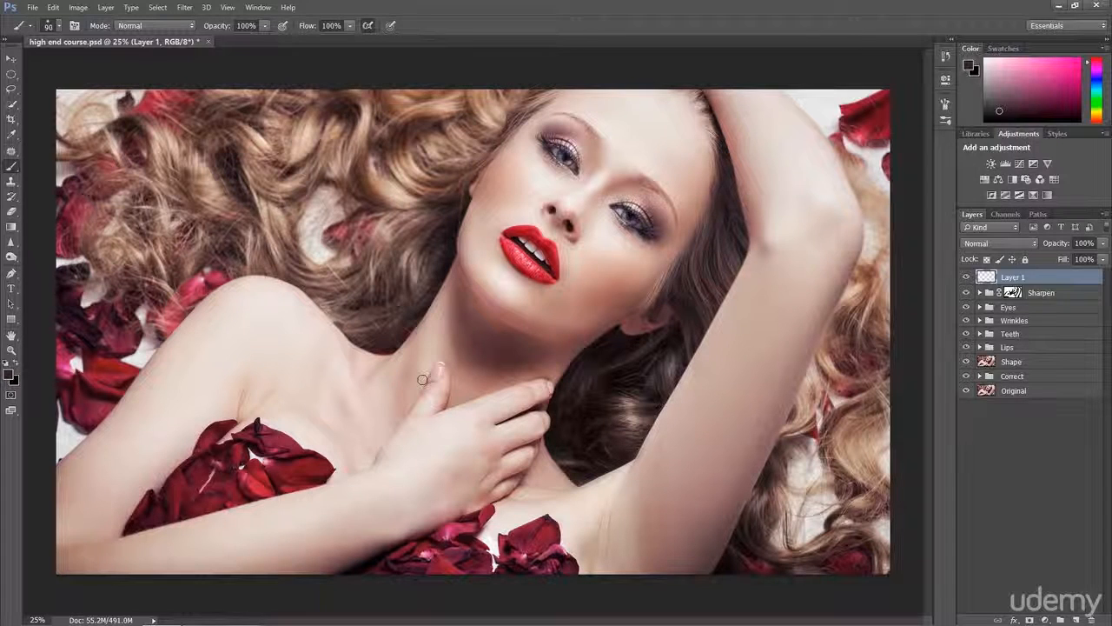
{"action": "key", "text": "Delete"}
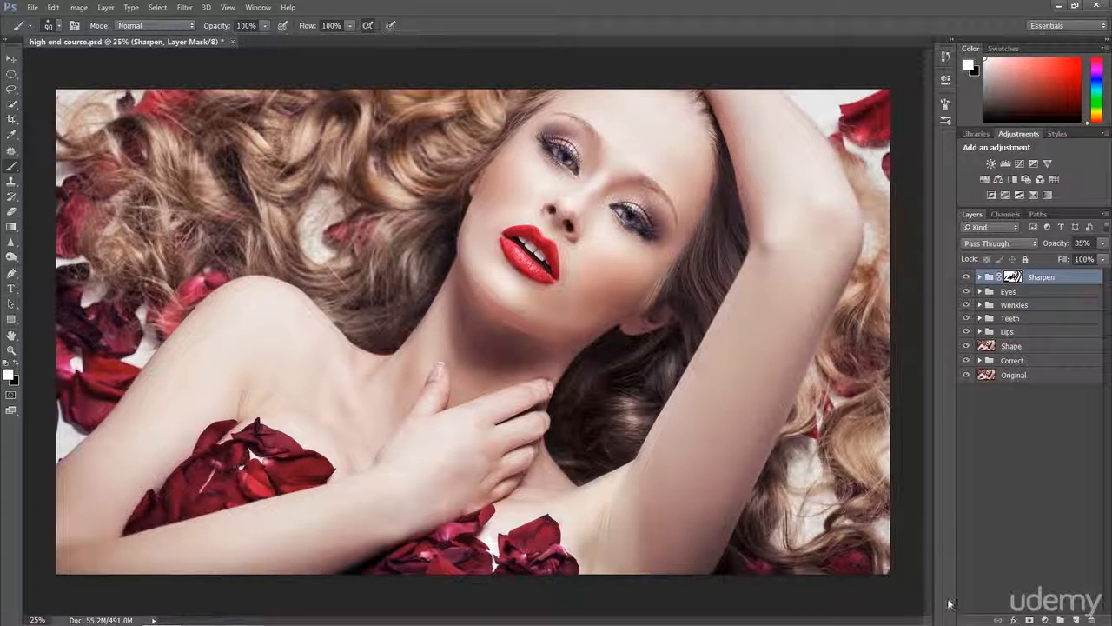
Step: Add six Curves adjustment layers above the Sharpen group, leaving their curves at the default
{"action": "left_click", "coordinate": [1020, 163]}
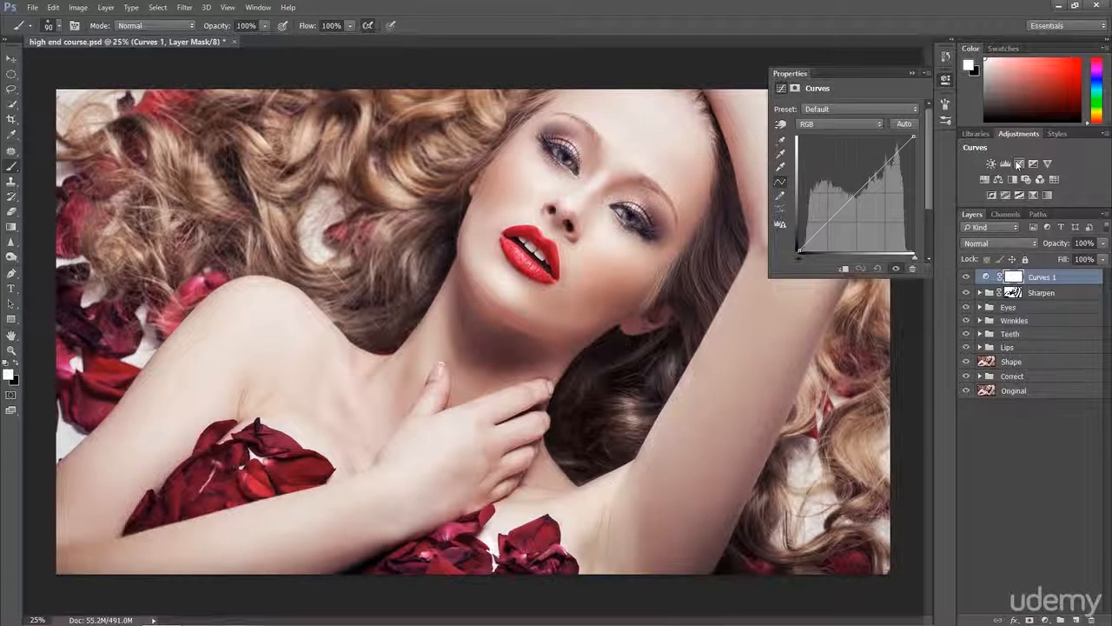
{"action": "left_click", "coordinate": [1019, 163]}
{"action": "left_click", "coordinate": [1020, 164]}
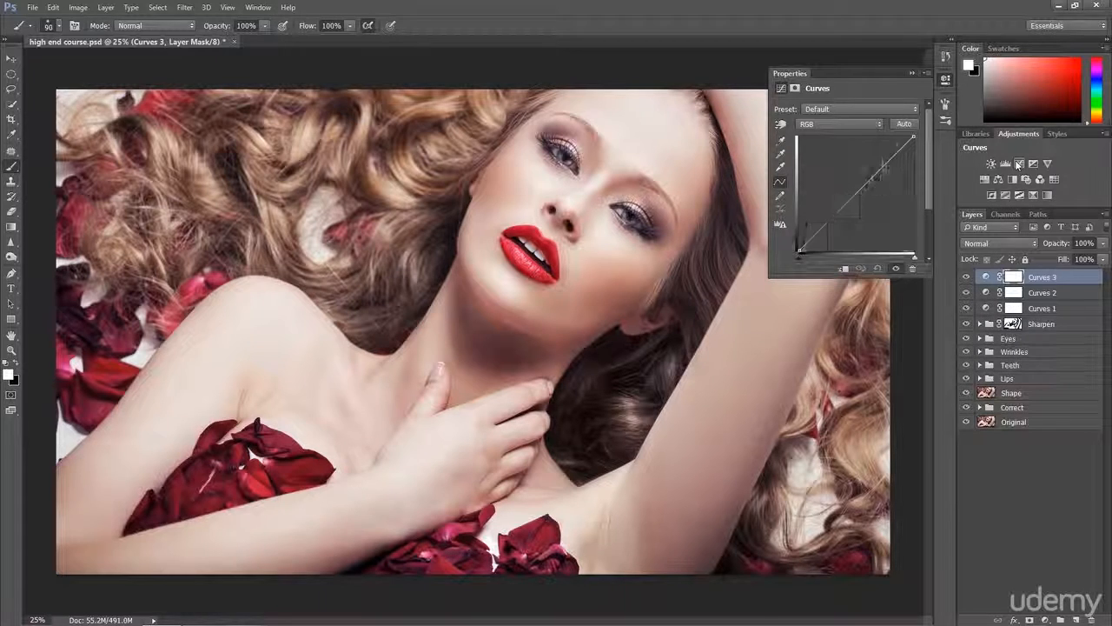
{"action": "left_click", "coordinate": [1019, 164]}
{"action": "left_click", "coordinate": [1019, 163]}
{"action": "left_click", "coordinate": [1019, 163]}
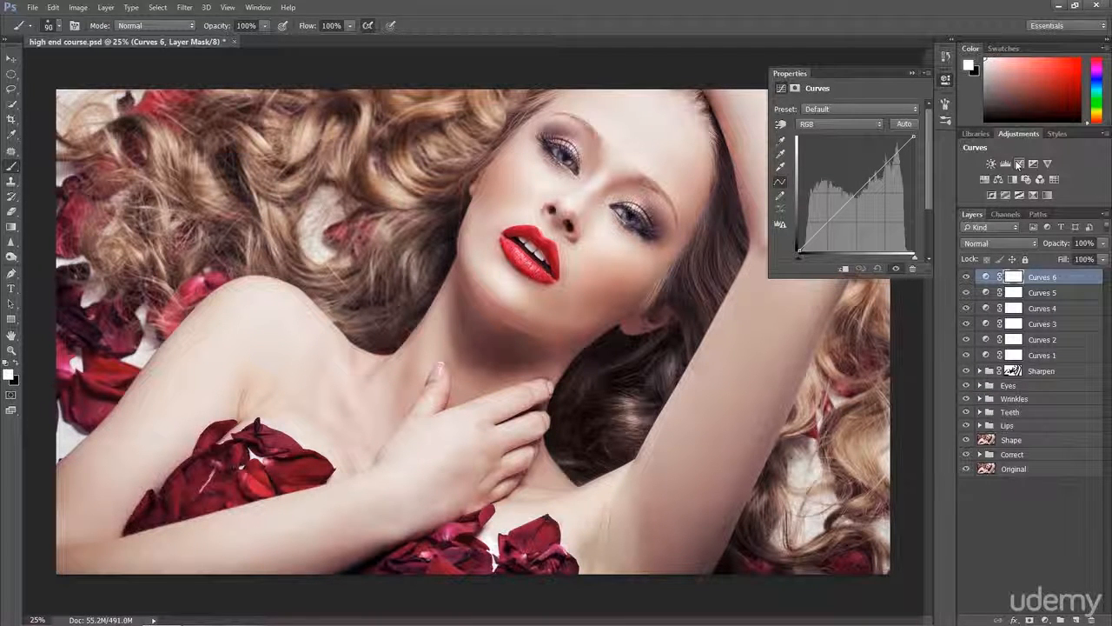
{"action": "left_click", "coordinate": [911, 73]}
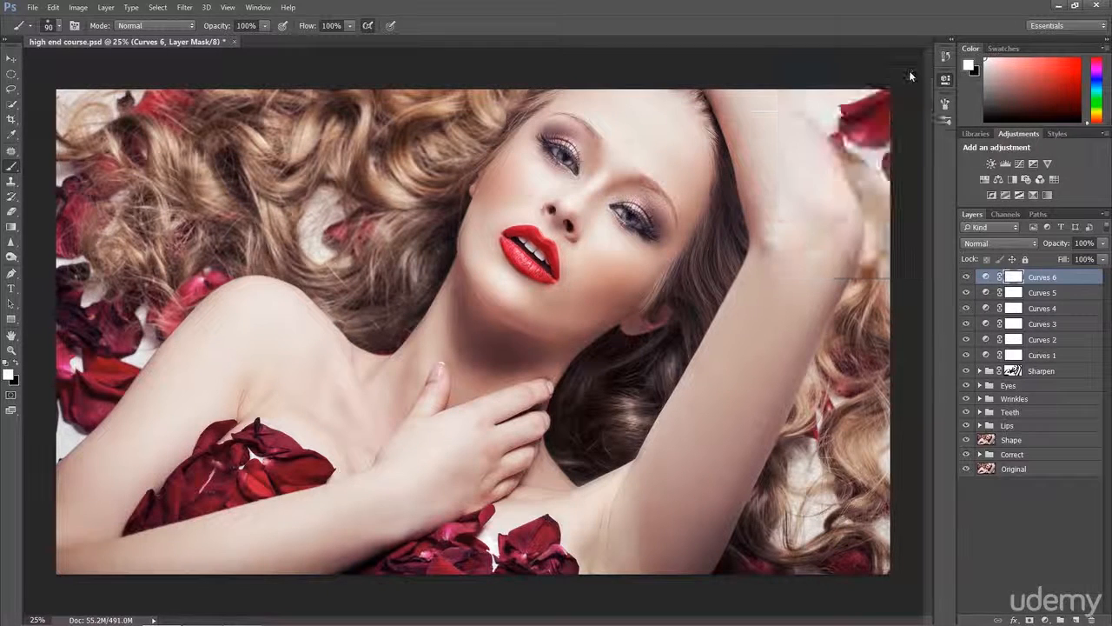
Step: Group the six Curves layers in pairs: Curves 1 with 2, Curves 3 with 4, and Curves 5 with 6
{"action": "left_click", "coordinate": [1032, 356]}
{"action": "left_click", "coordinate": [1035, 340], "text": "shift"}
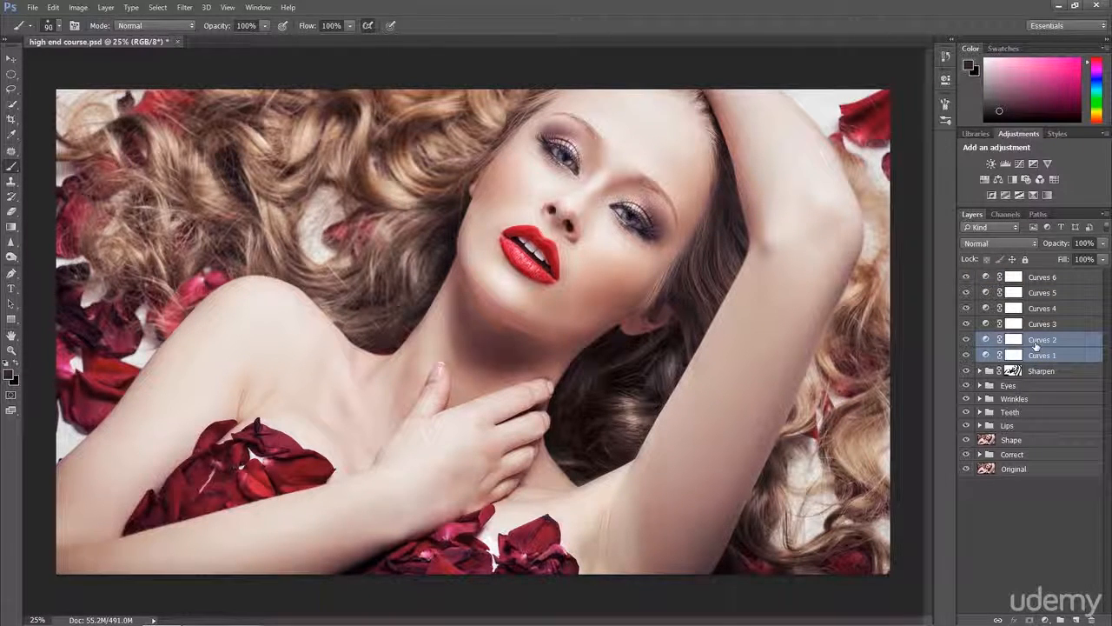
{"action": "key", "text": "ctrl+g"}
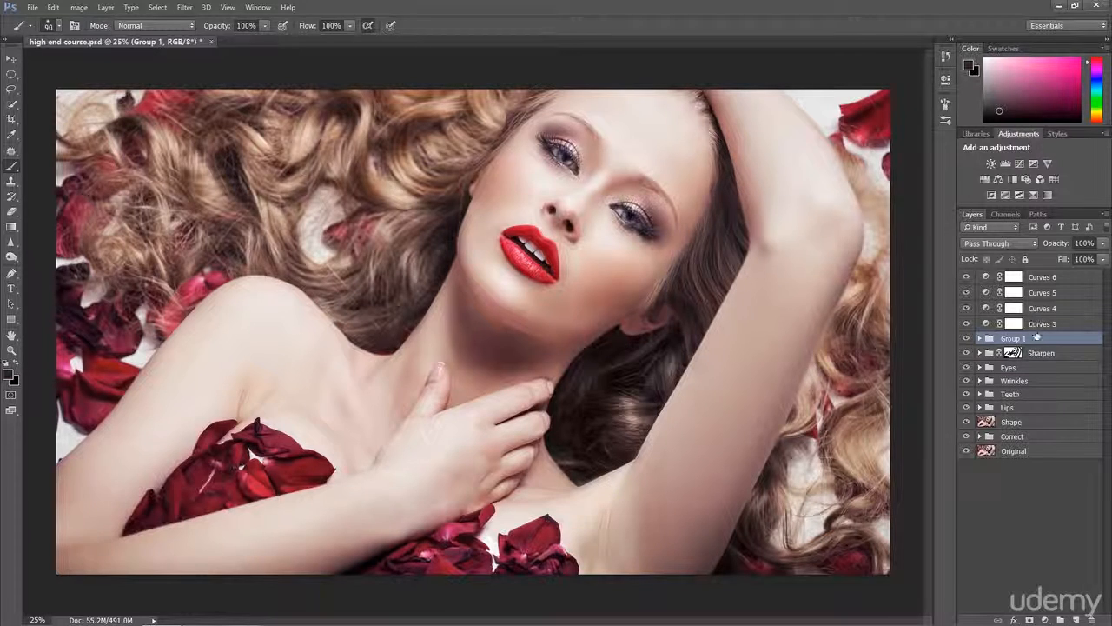
{"action": "left_click", "coordinate": [1038, 327]}
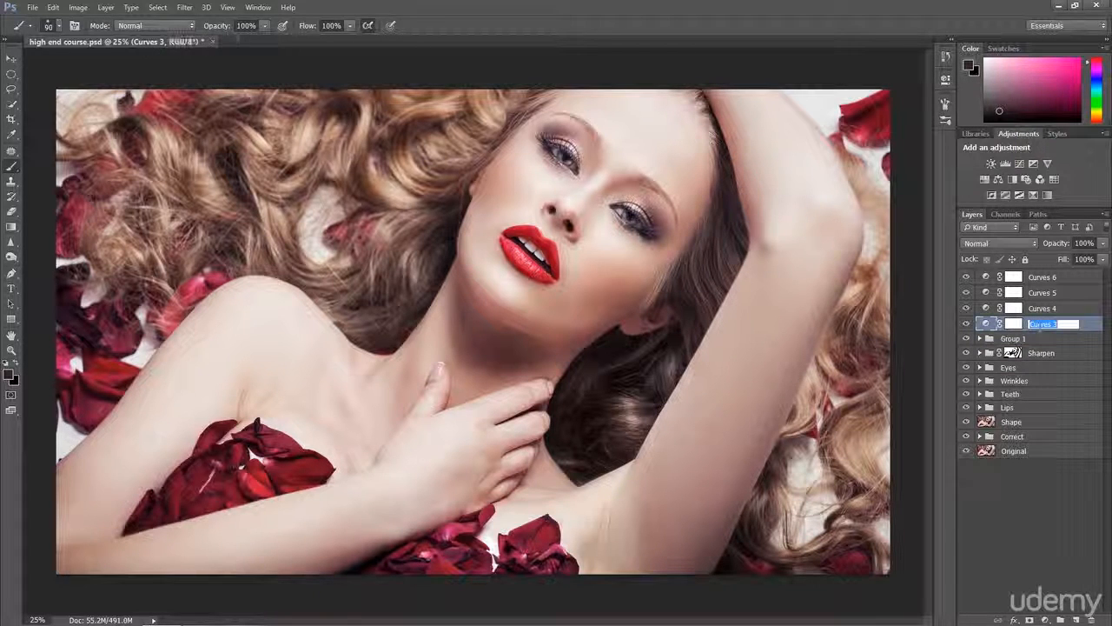
{"action": "left_click", "coordinate": [1054, 309], "text": "shift"}
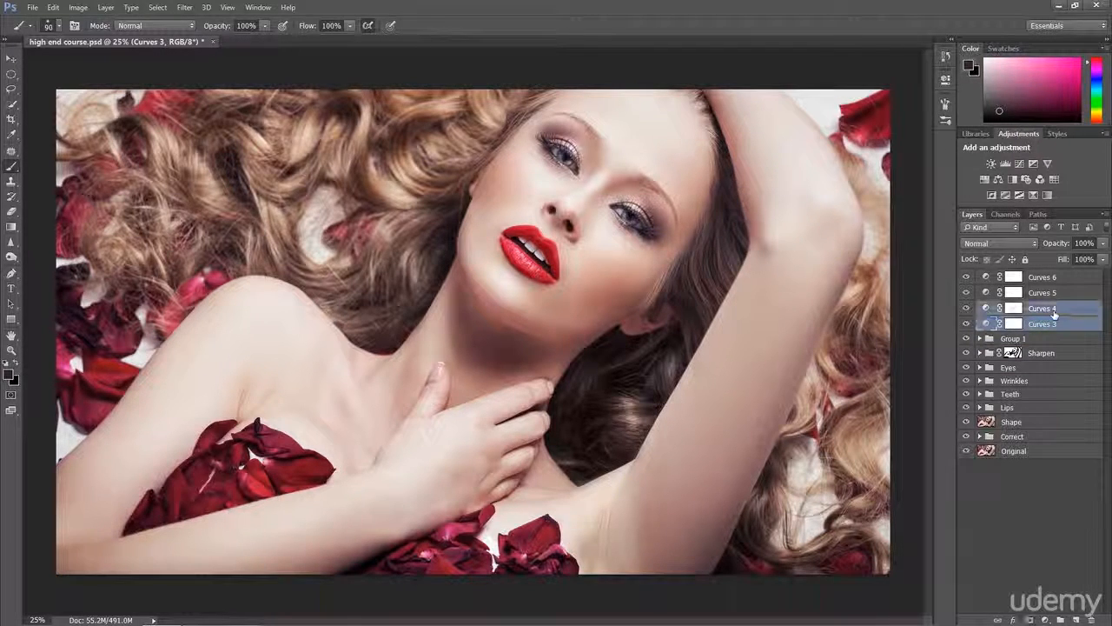
{"action": "key", "text": "ctrl+g"}
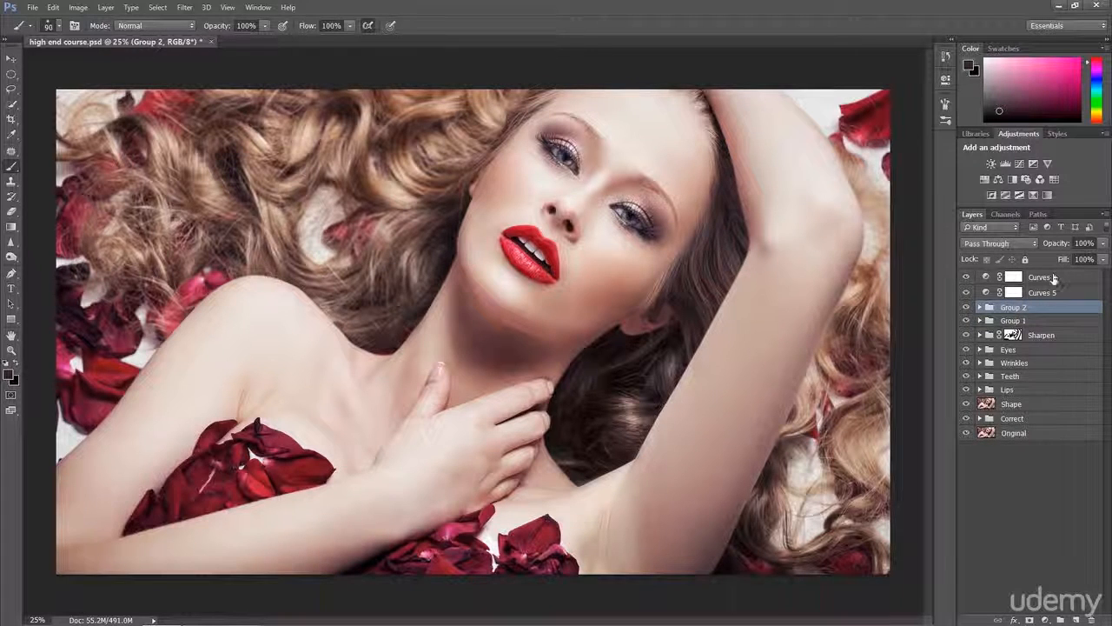
{"action": "left_click", "coordinate": [1053, 292]}
{"action": "left_click", "coordinate": [1049, 278], "text": "shift"}
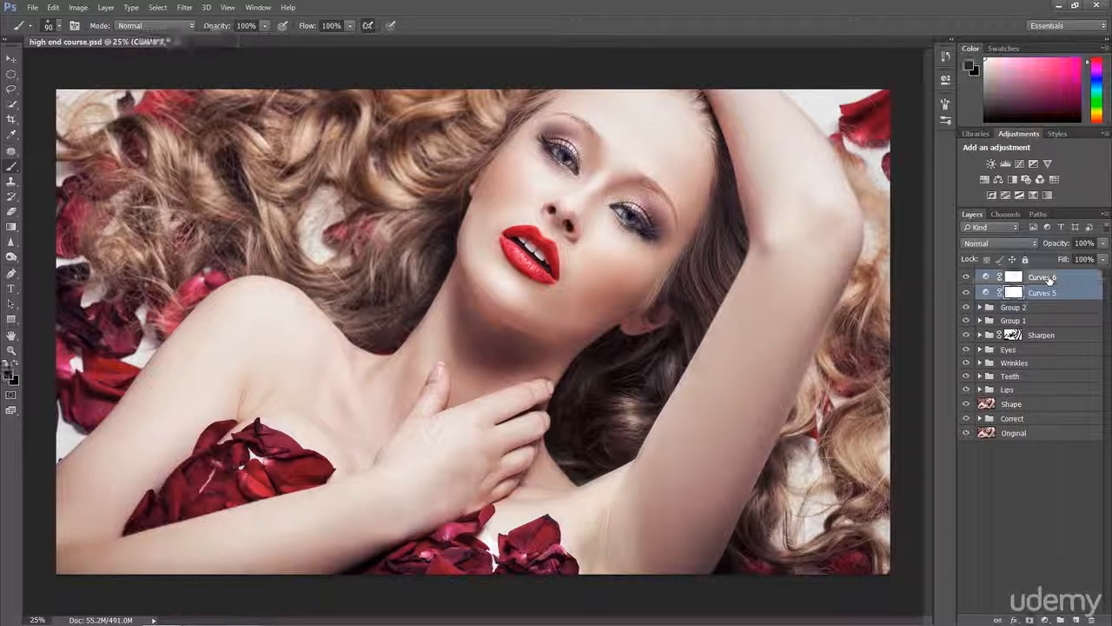
{"action": "key", "text": "ctrl+g"}
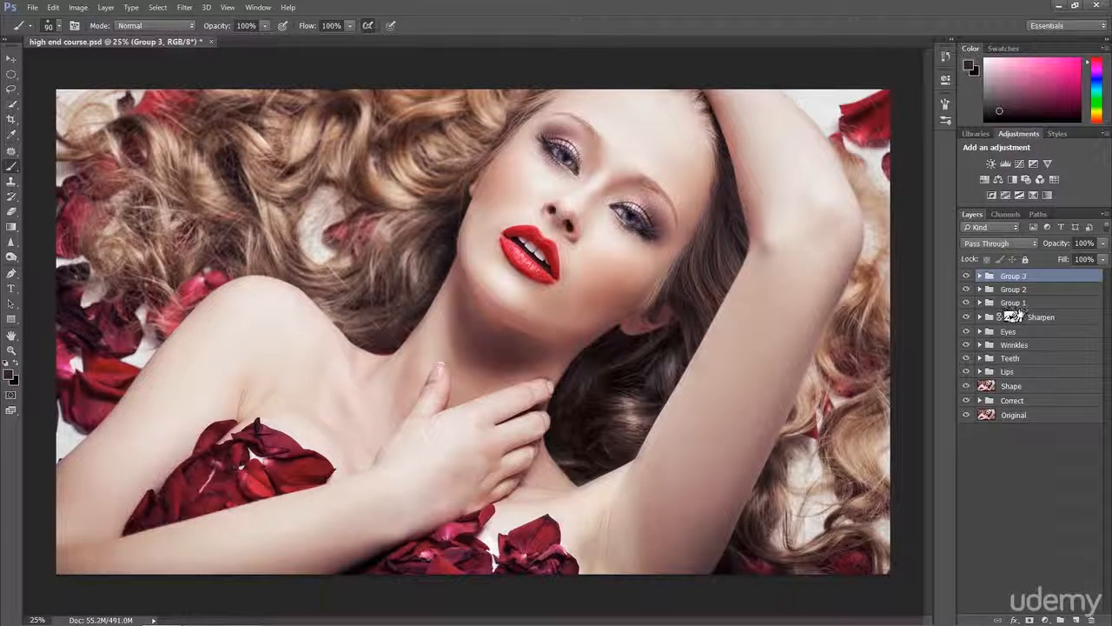
Step: Put Group 1, Group 2 and Group 3 into one parent group named "Dodge & Burn"
{"action": "left_click", "coordinate": [1019, 313]}
{"action": "left_click", "coordinate": [1018, 302]}
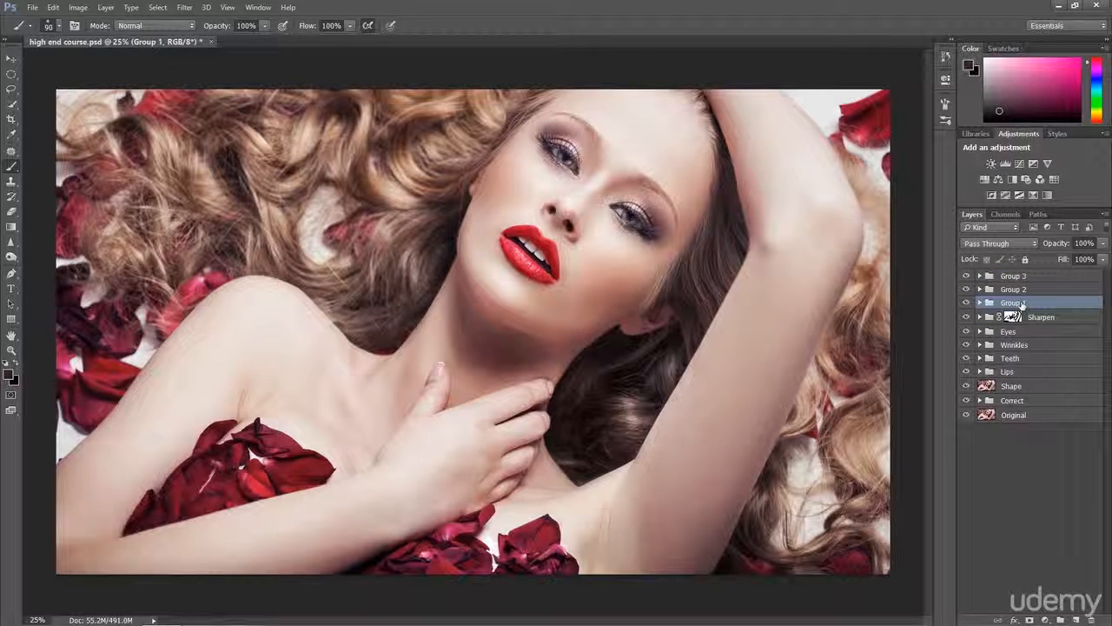
{"action": "left_click", "coordinate": [1020, 289]}
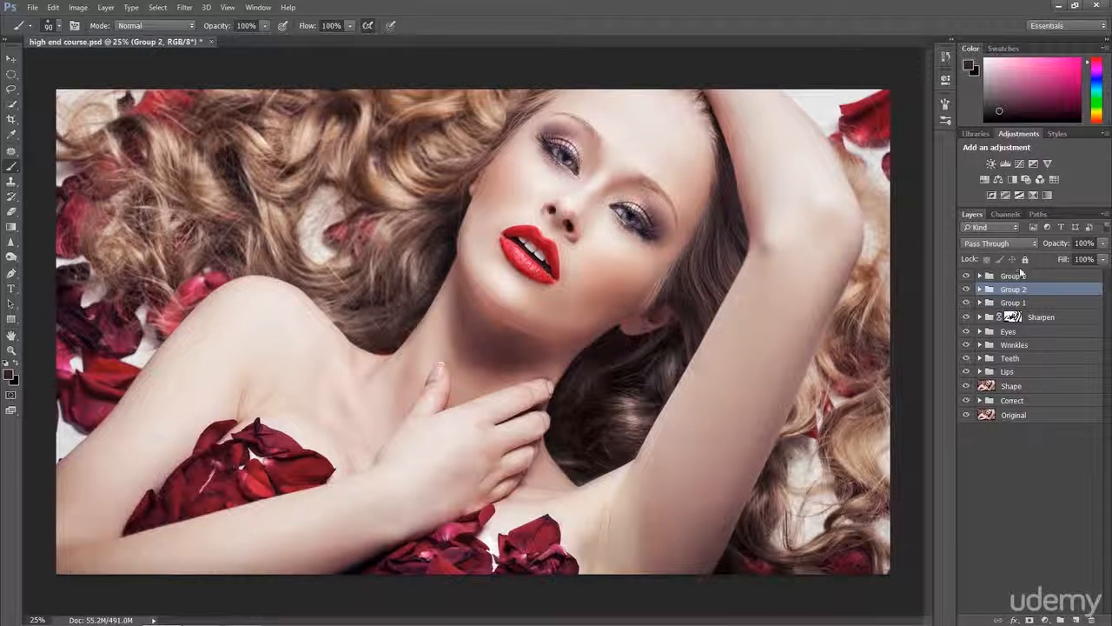
{"action": "left_click", "coordinate": [1022, 277], "text": "shift"}
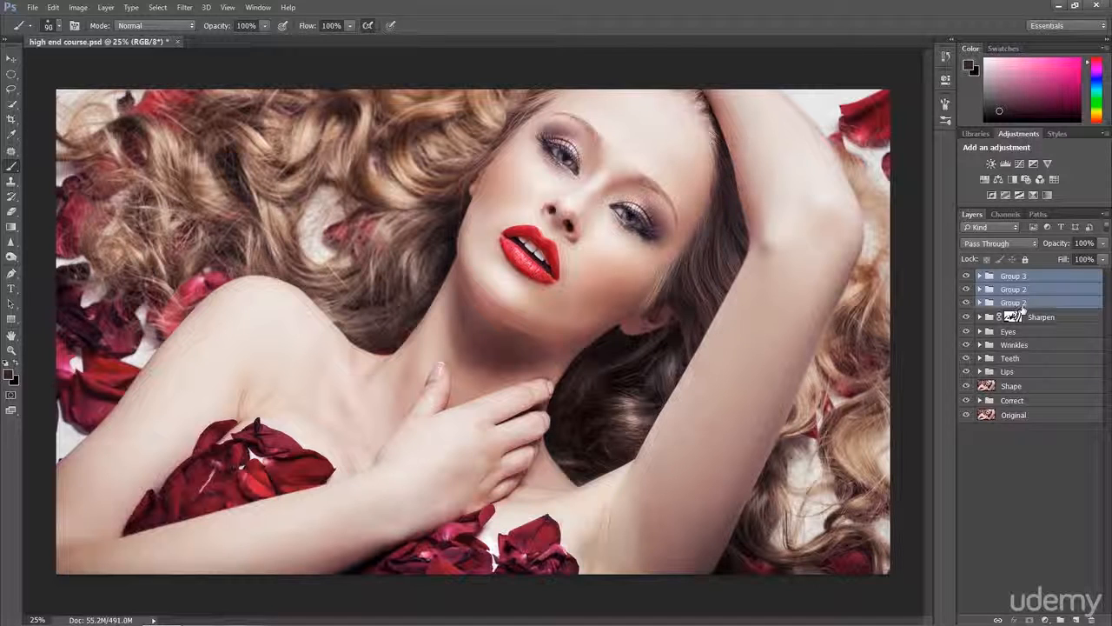
{"action": "left_click", "coordinate": [1022, 302], "text": "shift"}
{"action": "key", "text": "ctrl+g"}
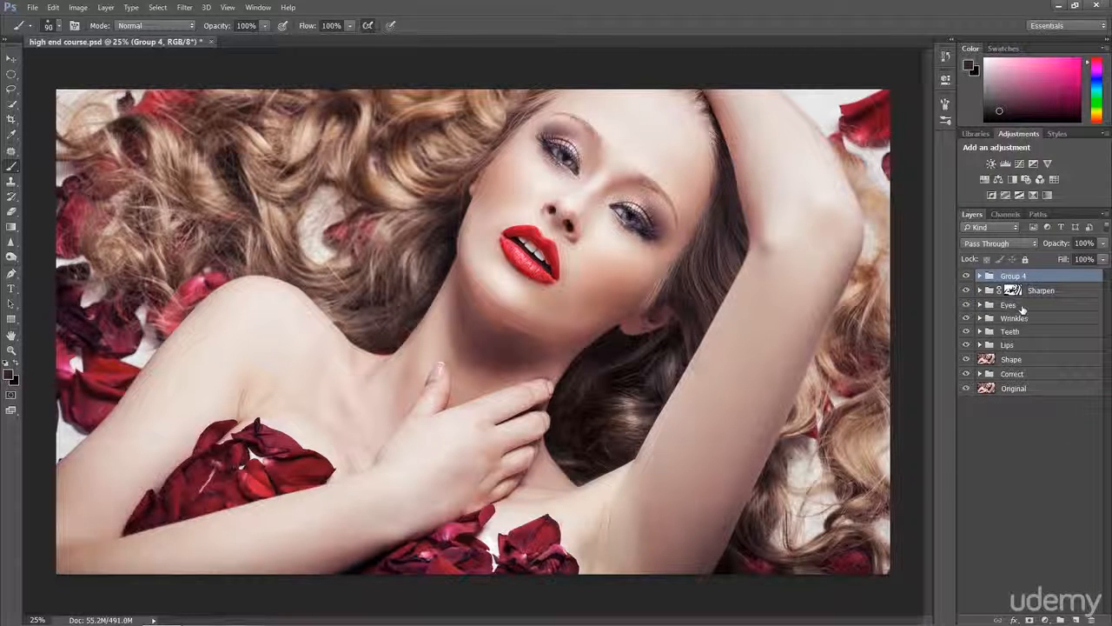
{"action": "double_click", "coordinate": [1013, 276]}
{"action": "type", "text": "Dodge & Burn"}
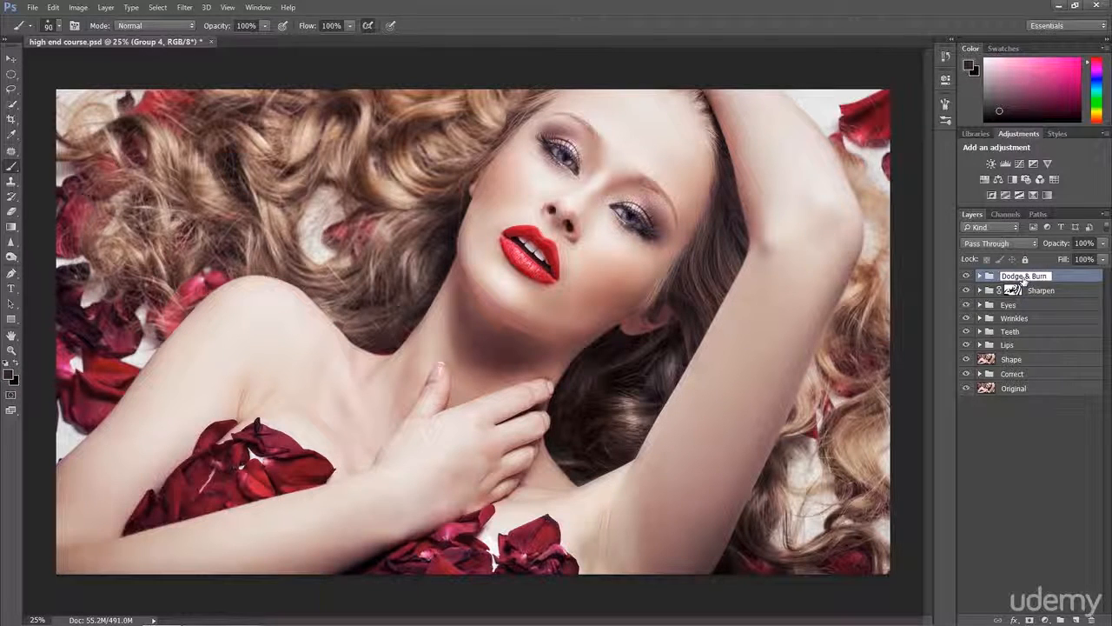
{"action": "key", "text": "Return"}
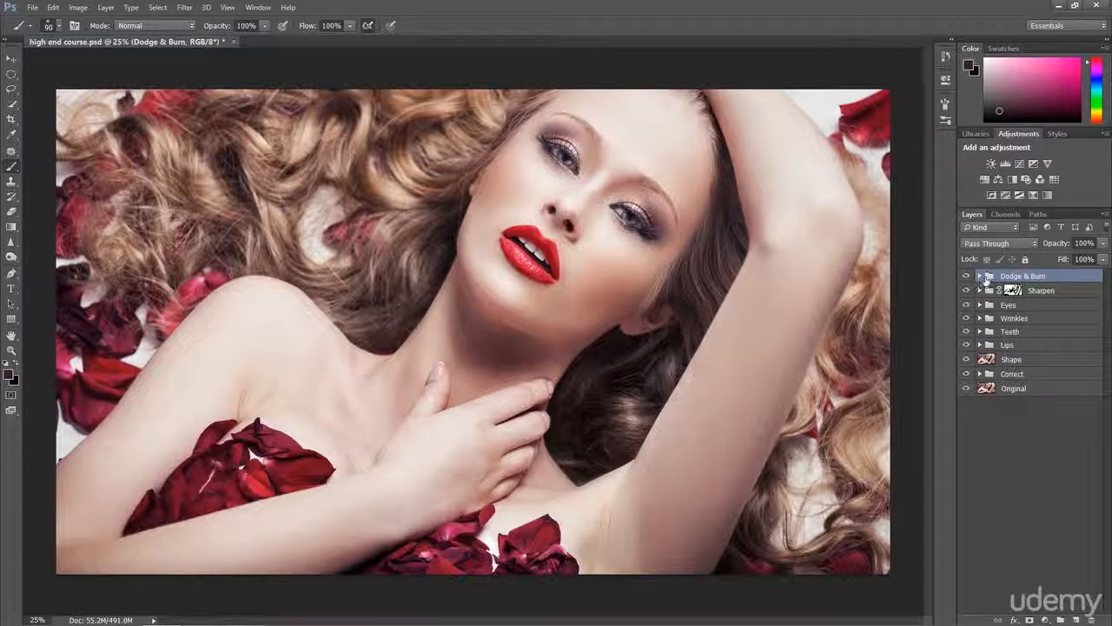
Step: Expand the Dodge & Burn group and rename Group 1 inside it as "Fixes"
{"action": "left_click", "coordinate": [979, 276]}
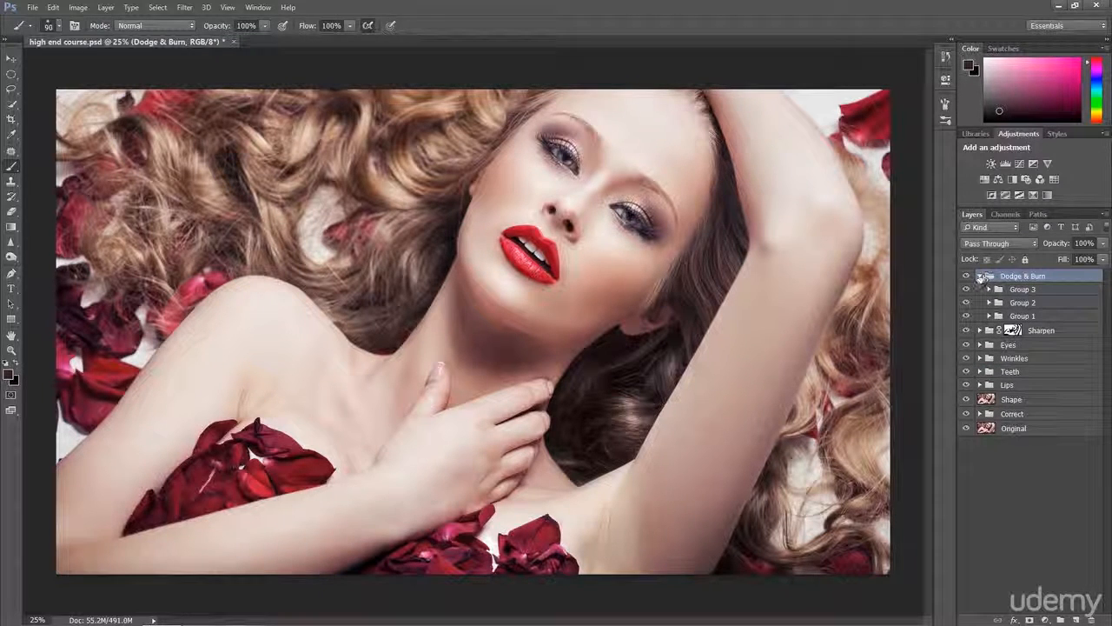
{"action": "left_click", "coordinate": [1031, 317]}
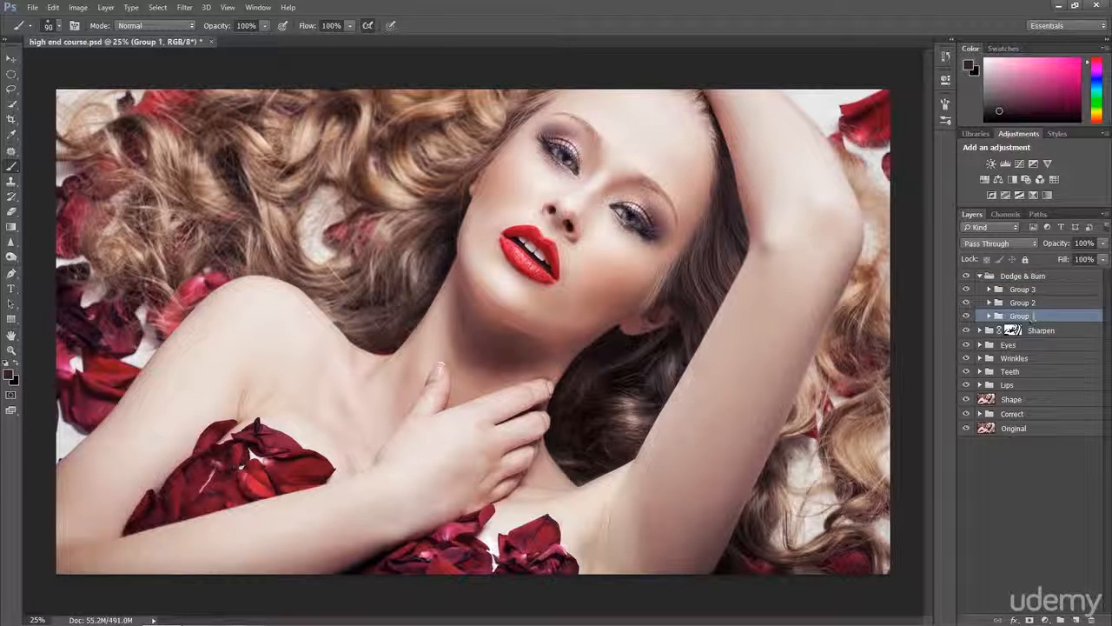
{"action": "double_click", "coordinate": [1032, 317]}
{"action": "type", "text": "Fixes"}
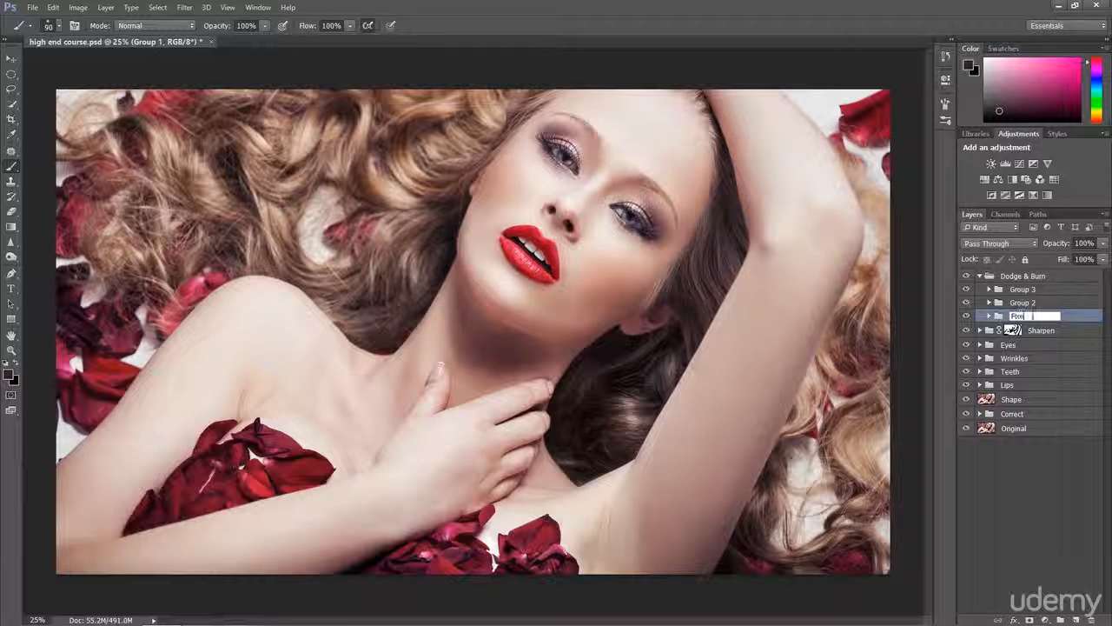
{"action": "key", "text": "Return"}
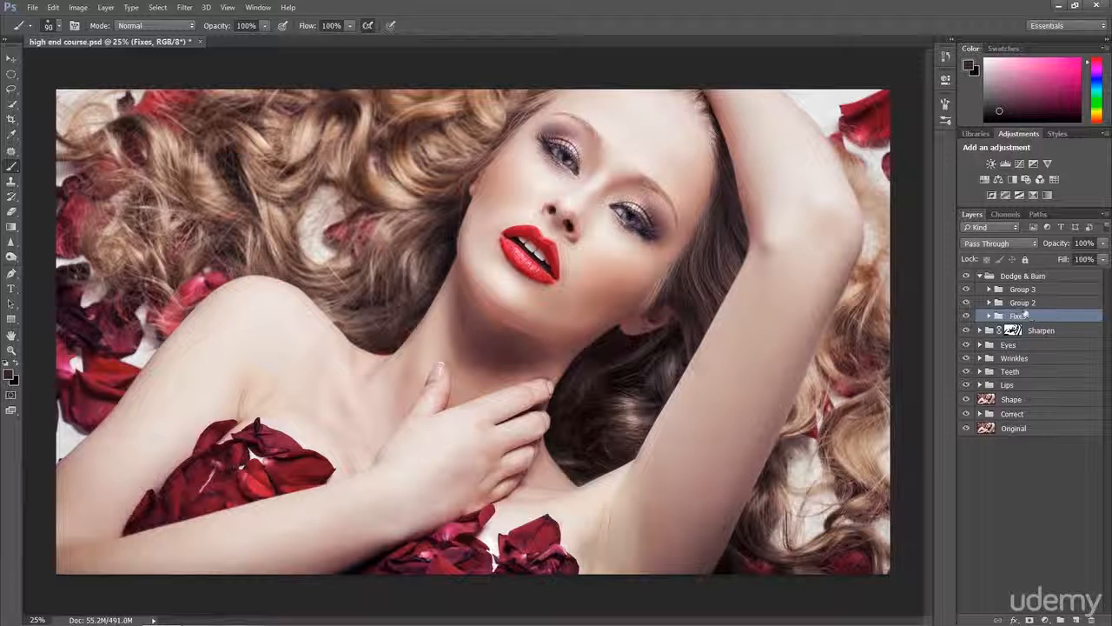
Step: Rename Group 2 as "General" and Group 3 as "Hair"
{"action": "double_click", "coordinate": [1020, 304]}
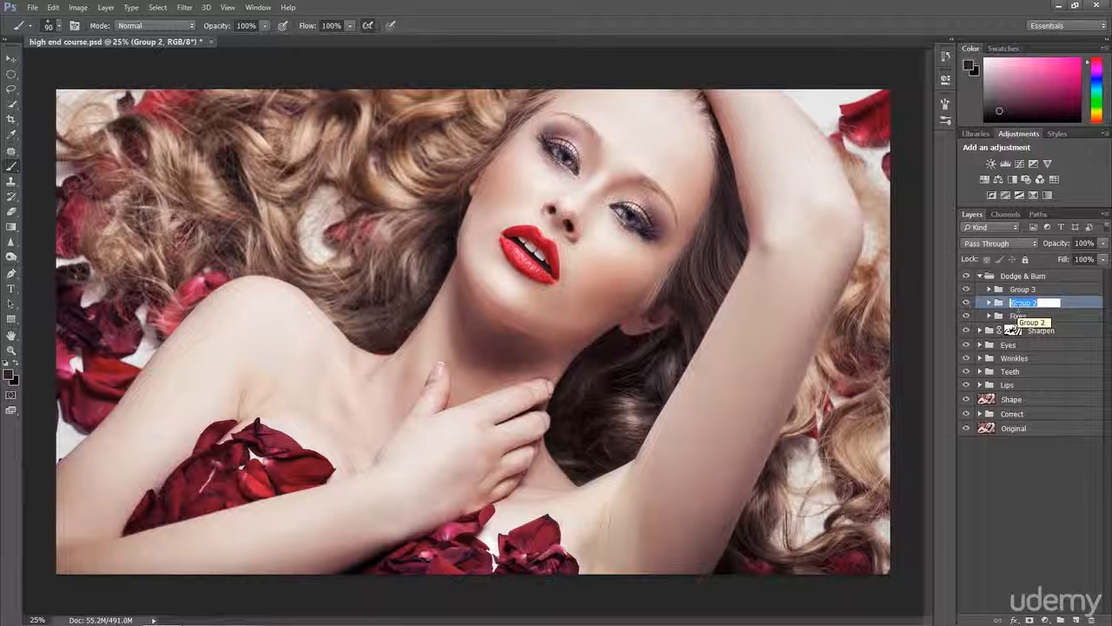
{"action": "type", "text": "General"}
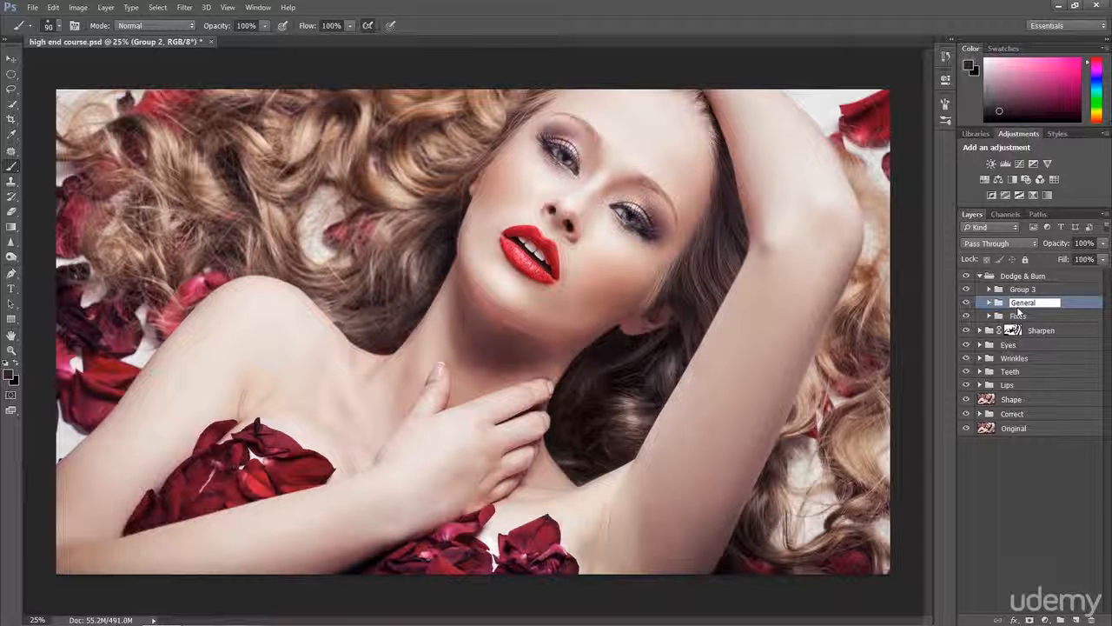
{"action": "key", "text": "Return"}
{"action": "double_click", "coordinate": [1026, 289]}
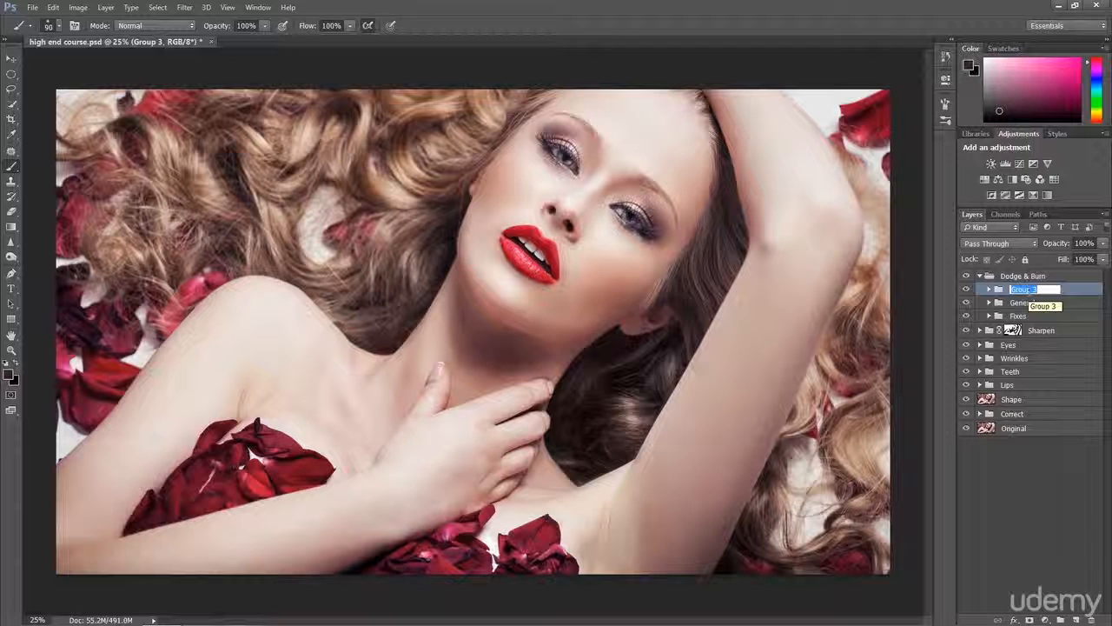
{"action": "type", "text": "Hai"}
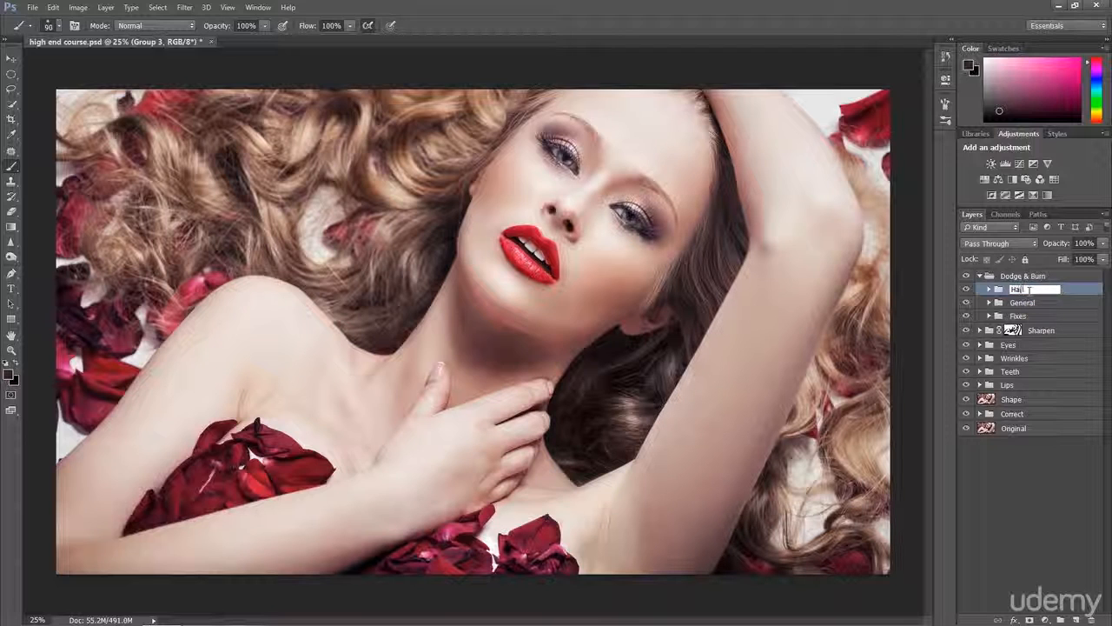
{"action": "type", "text": "r"}
{"action": "key", "text": "Return"}
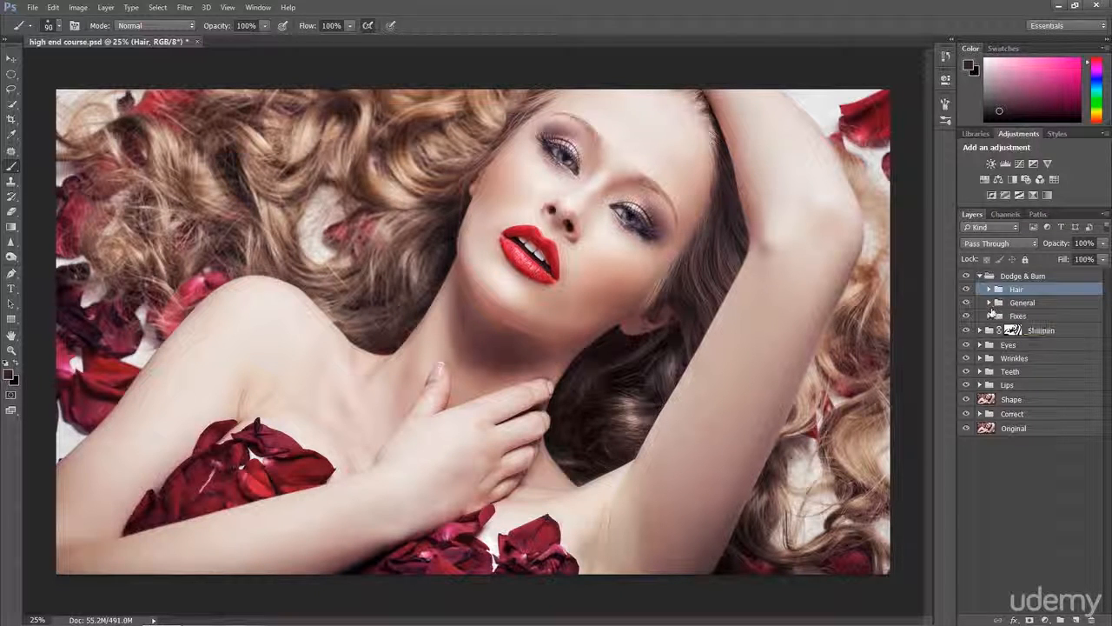
Step: Expand the Fixes group and pull the midpoint of the Curves 1 curve slightly down to darken the image
{"action": "left_click", "coordinate": [989, 315]}
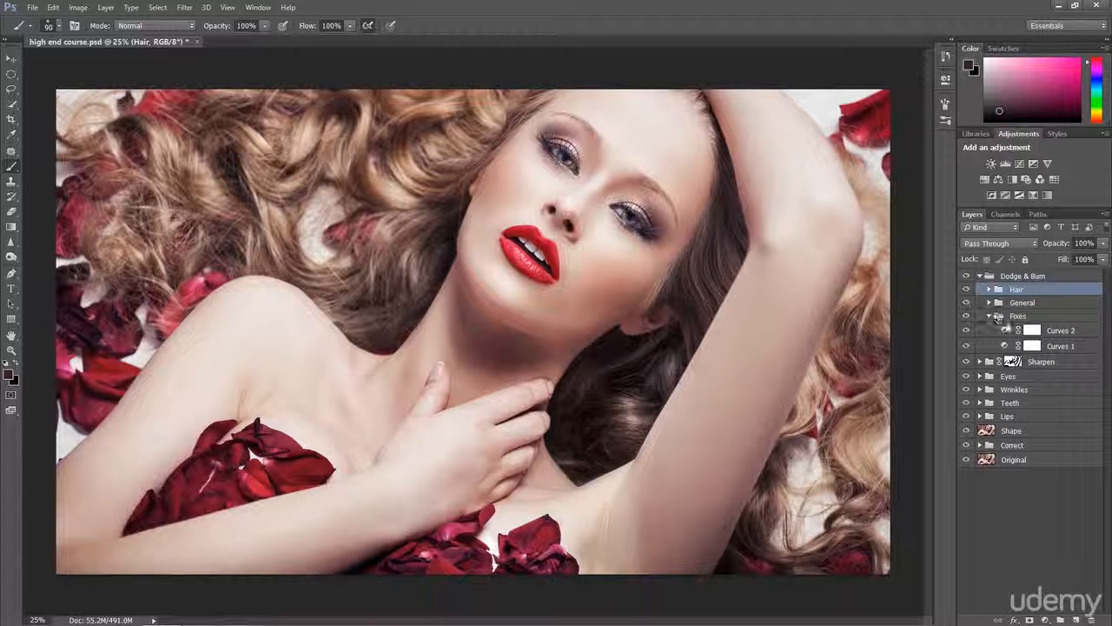
{"action": "left_click", "coordinate": [1030, 346]}
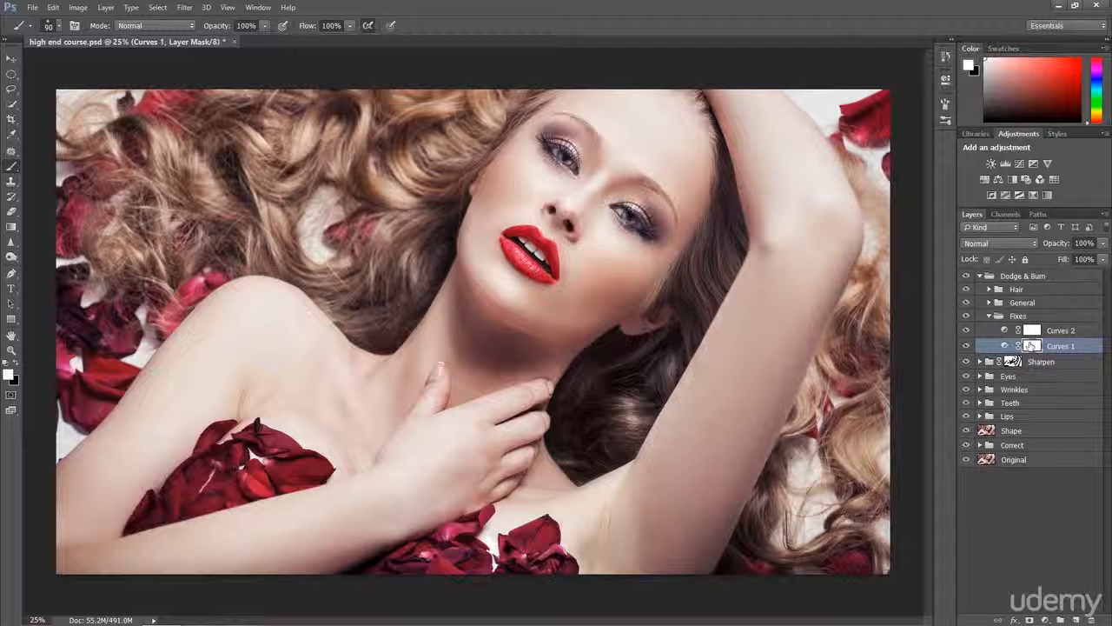
{"action": "right_click", "coordinate": [1029, 346]}
{"action": "left_click", "coordinate": [1036, 342]}
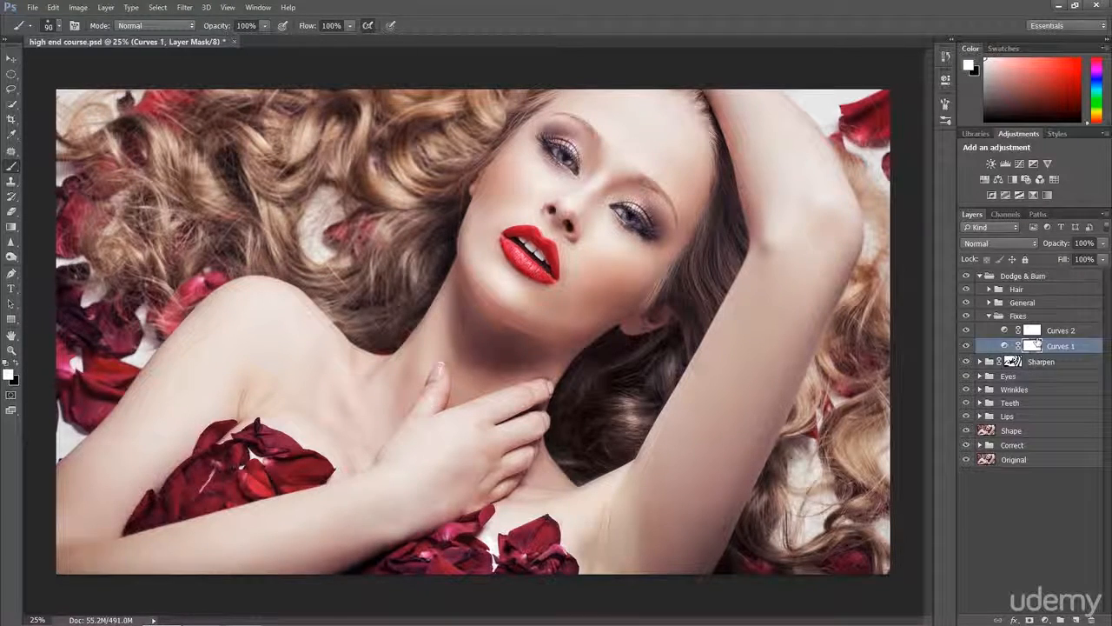
{"action": "right_click", "coordinate": [1034, 345]}
{"action": "left_click", "coordinate": [1035, 344]}
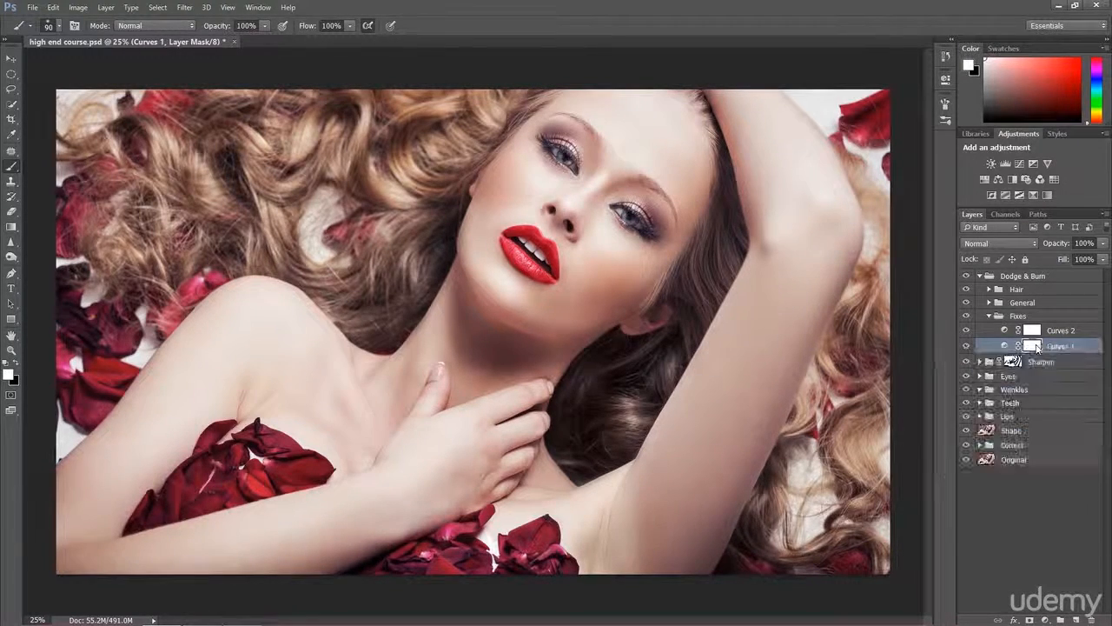
{"action": "double_click", "coordinate": [1036, 346]}
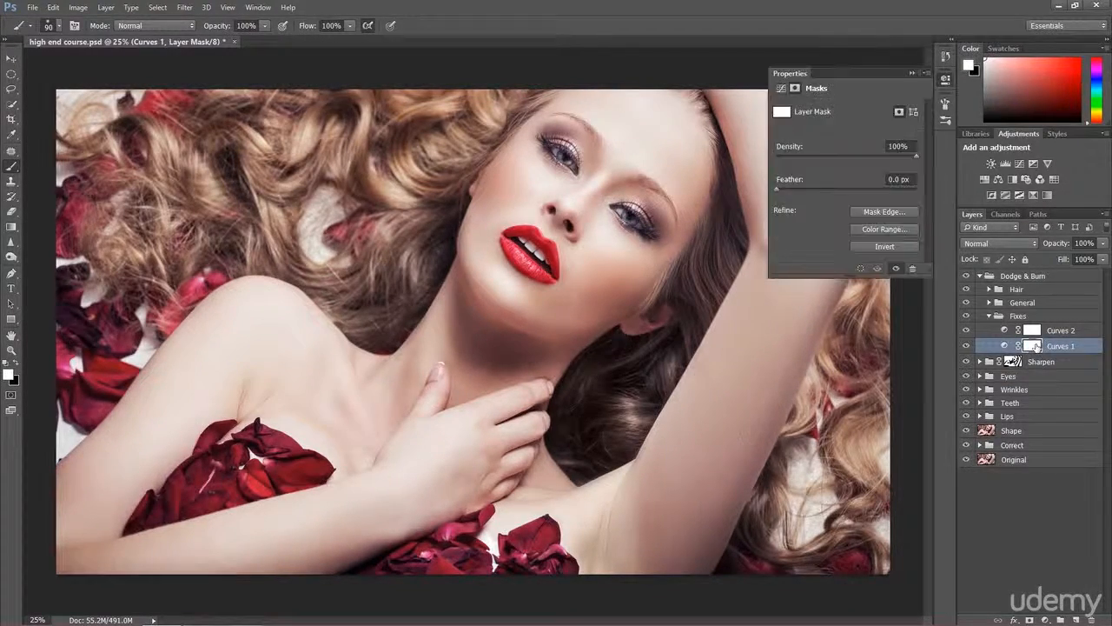
{"action": "left_click", "coordinate": [781, 89]}
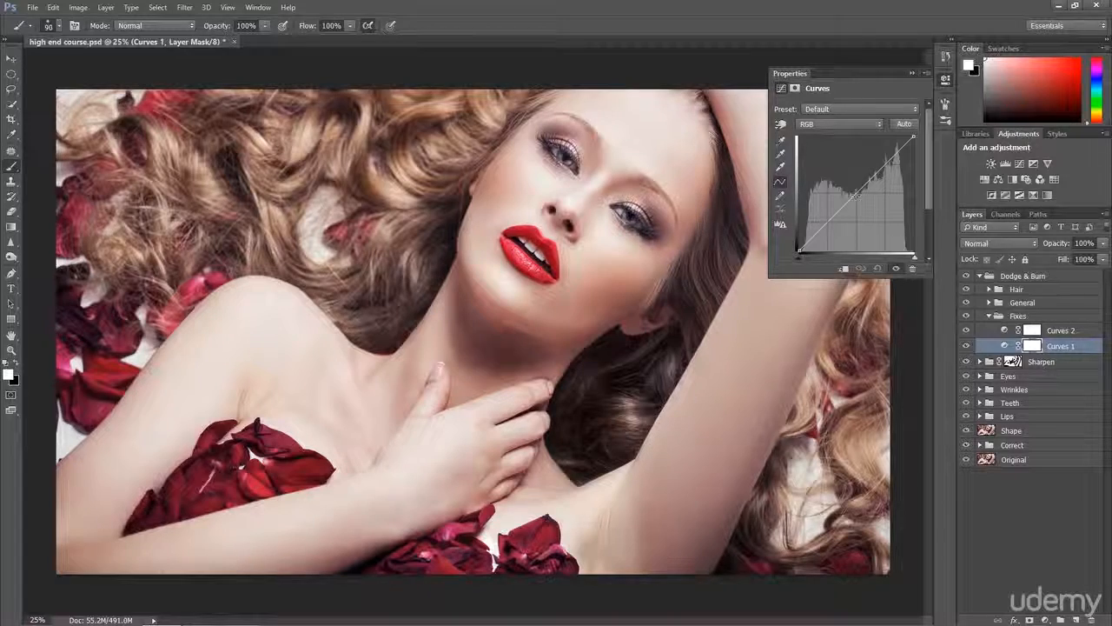
{"action": "left_click_drag", "start_coordinate": [856, 195], "coordinate": [860, 202]}
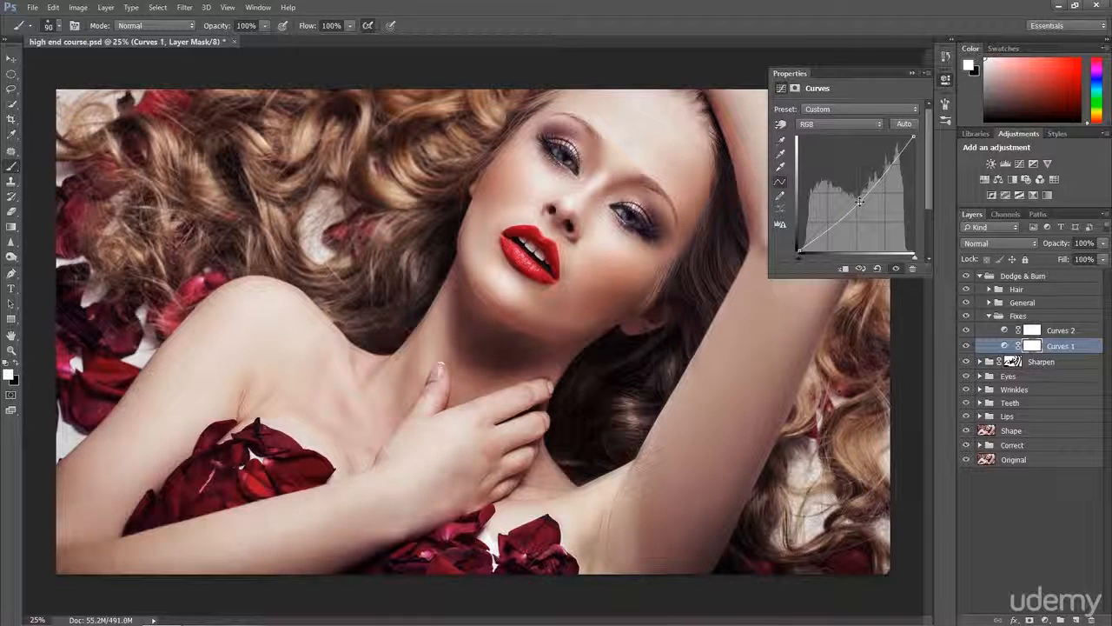
{"action": "left_click", "coordinate": [913, 73]}
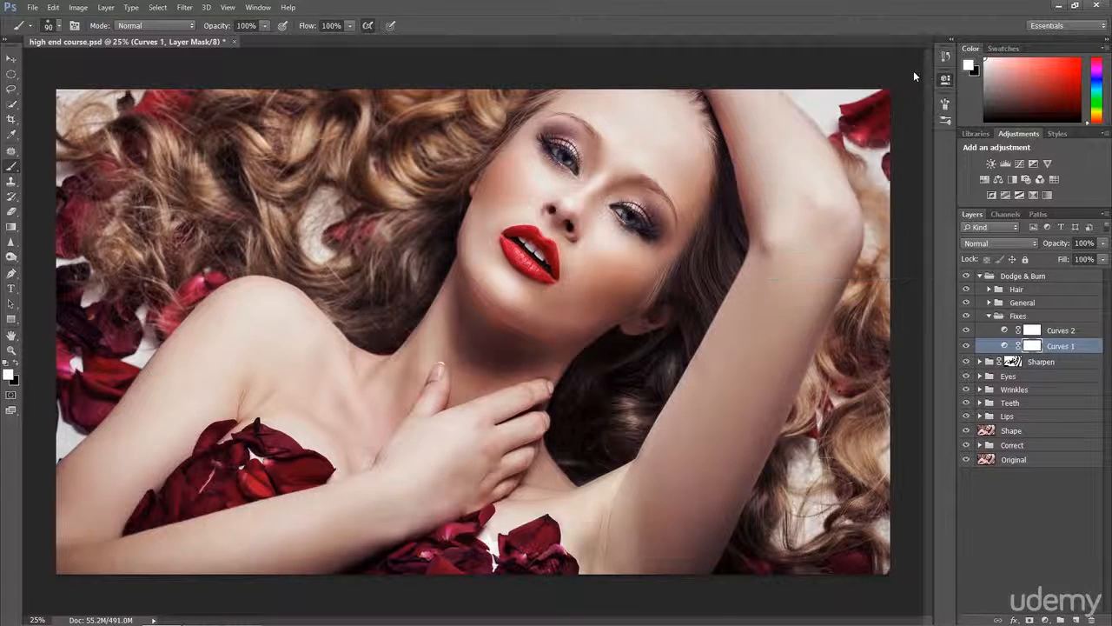
Step: Raise the midpoint of the Curves 2 curve in the Fixes group to brighten the image
{"action": "double_click", "coordinate": [1033, 330]}
{"action": "left_click", "coordinate": [1033, 330]}
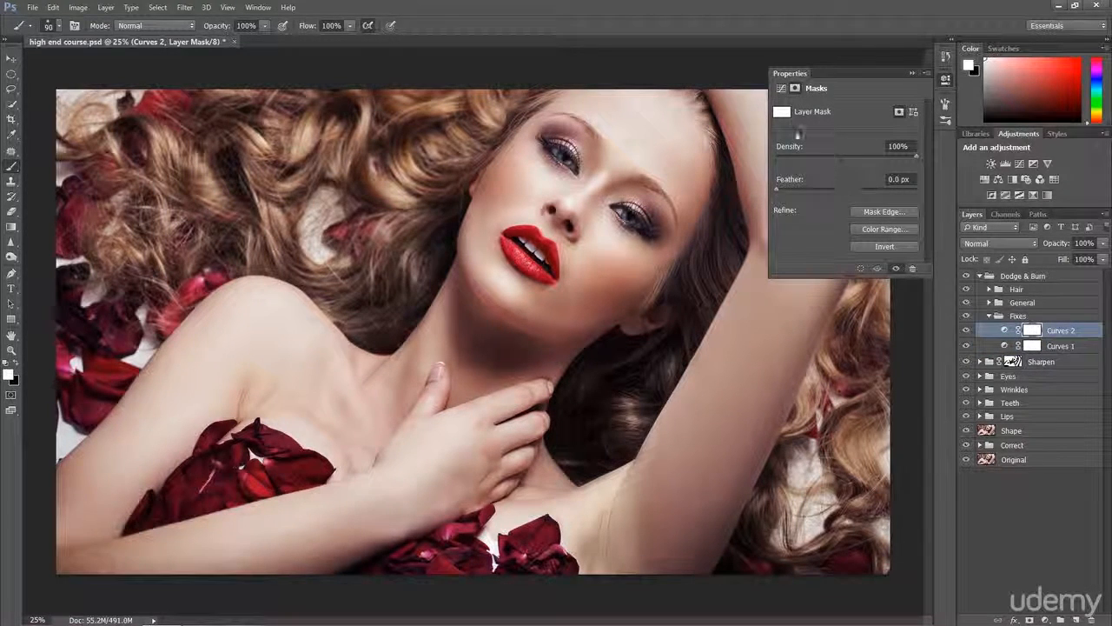
{"action": "left_click", "coordinate": [781, 88]}
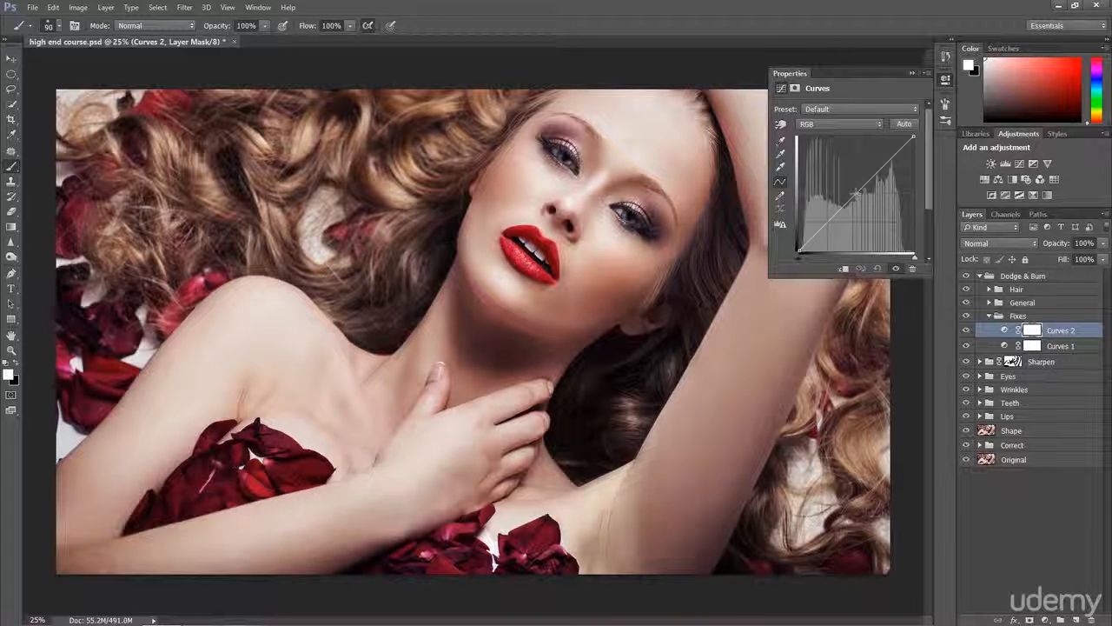
{"action": "left_click_drag", "start_coordinate": [855, 194], "coordinate": [853, 183]}
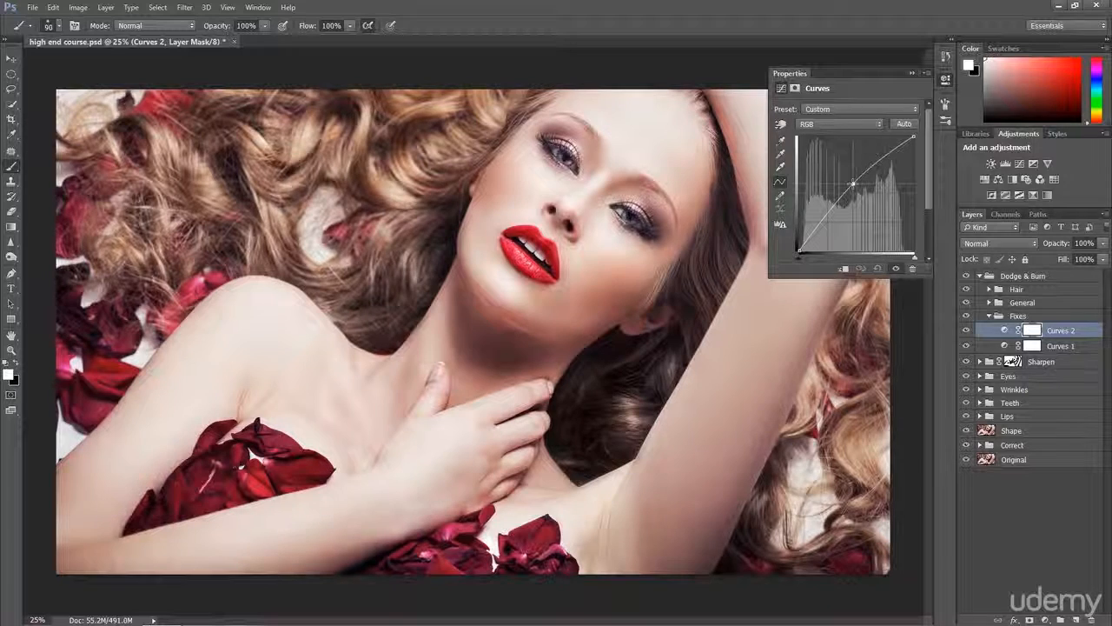
{"action": "left_click_drag", "start_coordinate": [853, 184], "coordinate": [852, 180]}
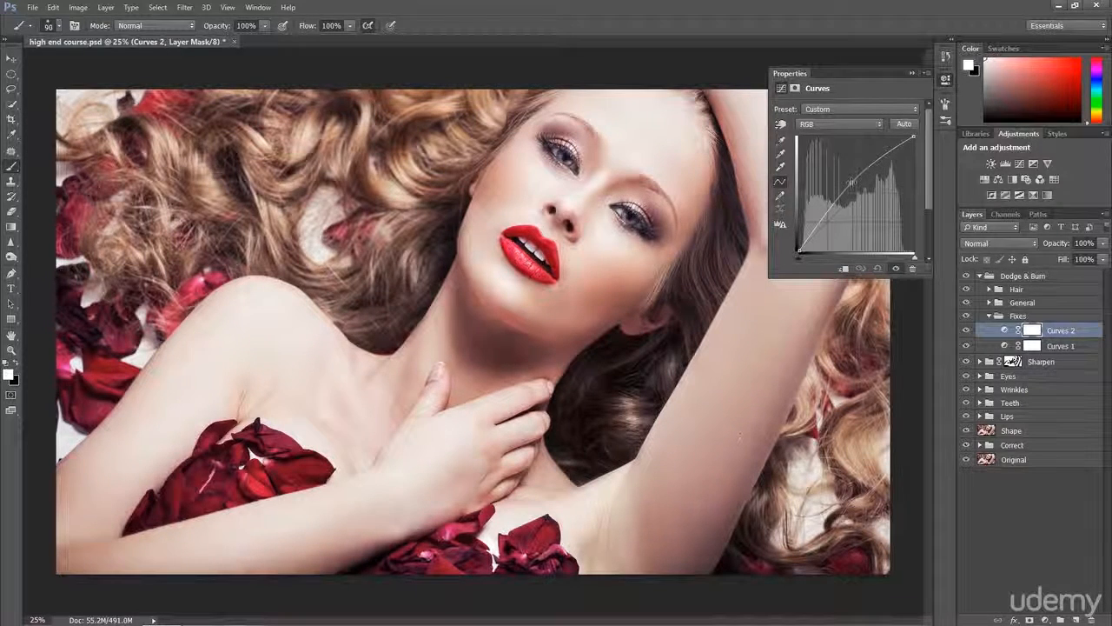
{"action": "left_click", "coordinate": [912, 73]}
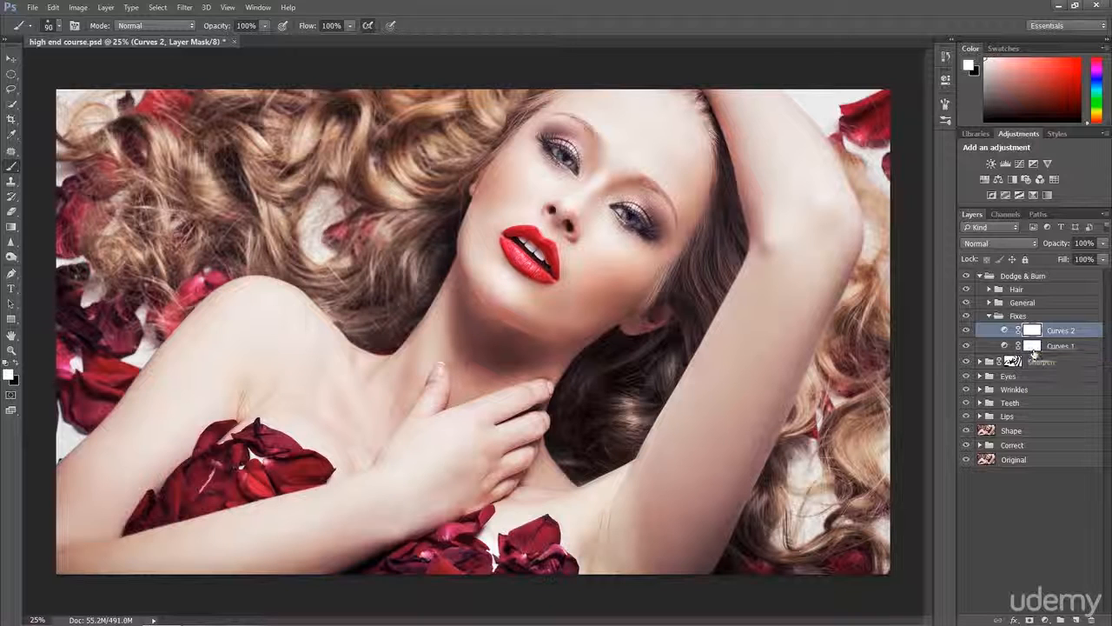
Step: Invert the Curves 1 layer mask to black and rename the layer as "Burn"
{"action": "left_click", "coordinate": [1032, 349]}
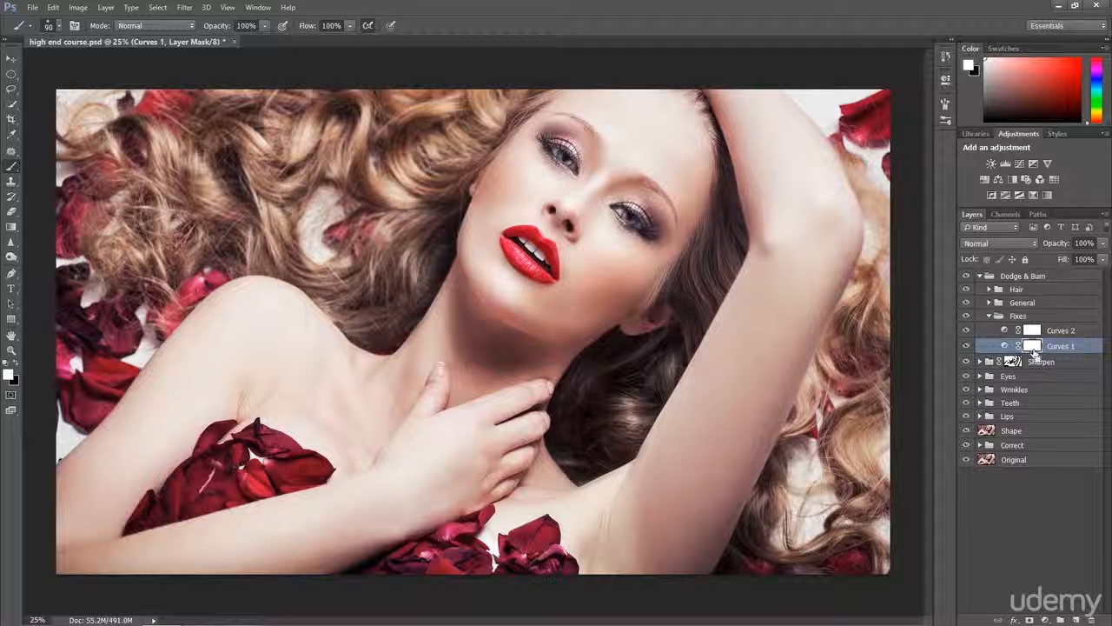
{"action": "key", "text": "ctrl+i"}
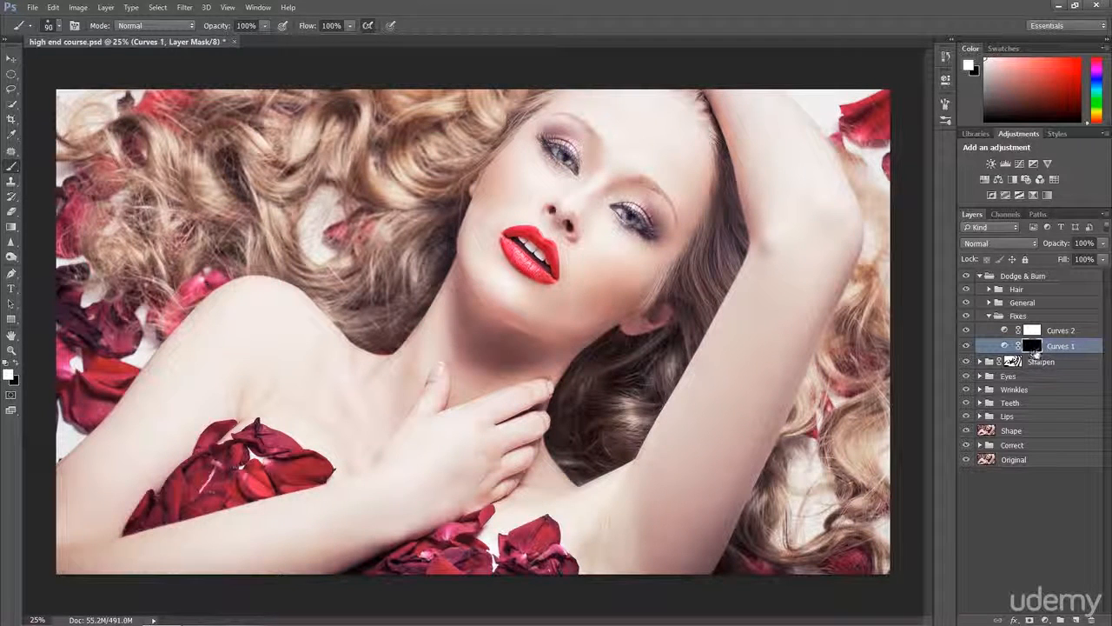
{"action": "key", "text": "x"}
{"action": "double_click", "coordinate": [1058, 346]}
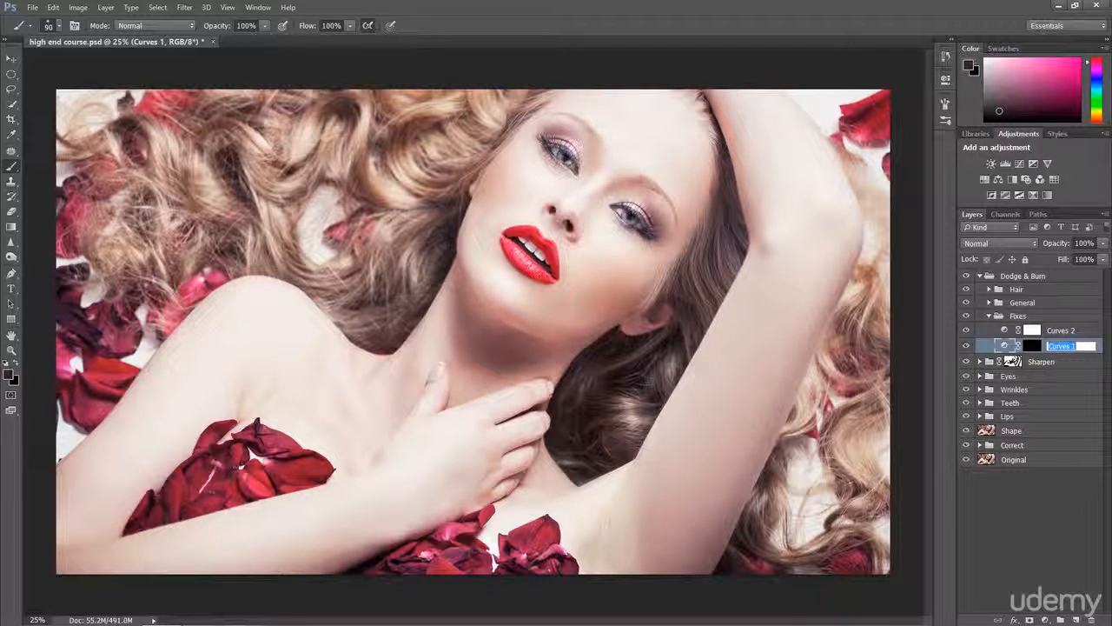
{"action": "type", "text": "Burn"}
{"action": "key", "text": "Return"}
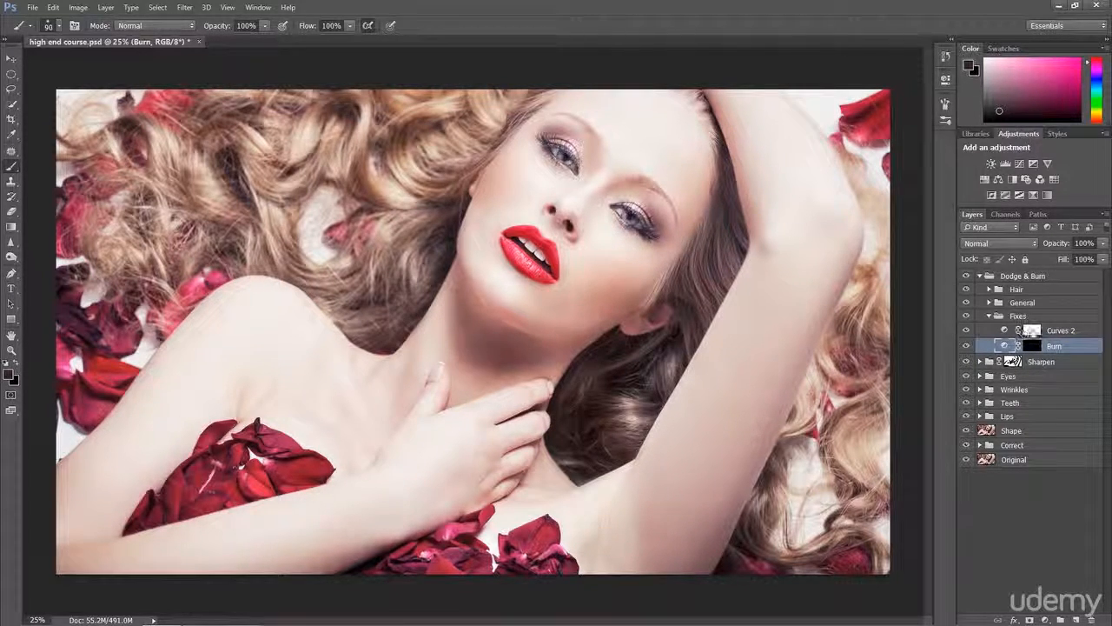
Step: Invert the Curves 2 layer mask to black and rename the layer as "Dodge"
{"action": "left_click", "coordinate": [1031, 330]}
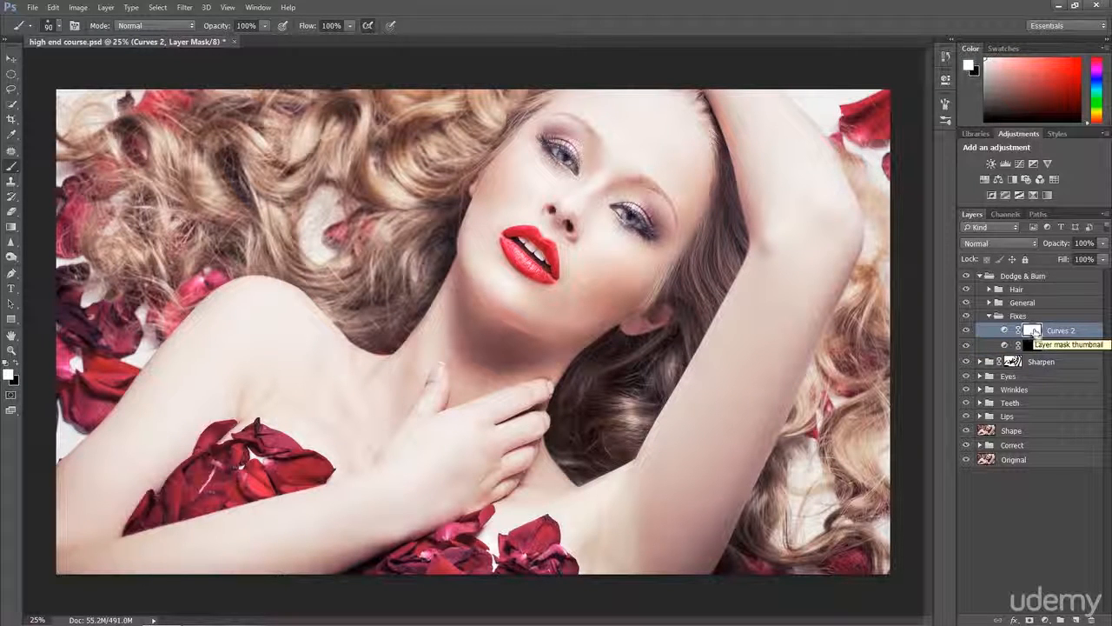
{"action": "key", "text": "ctrl+i"}
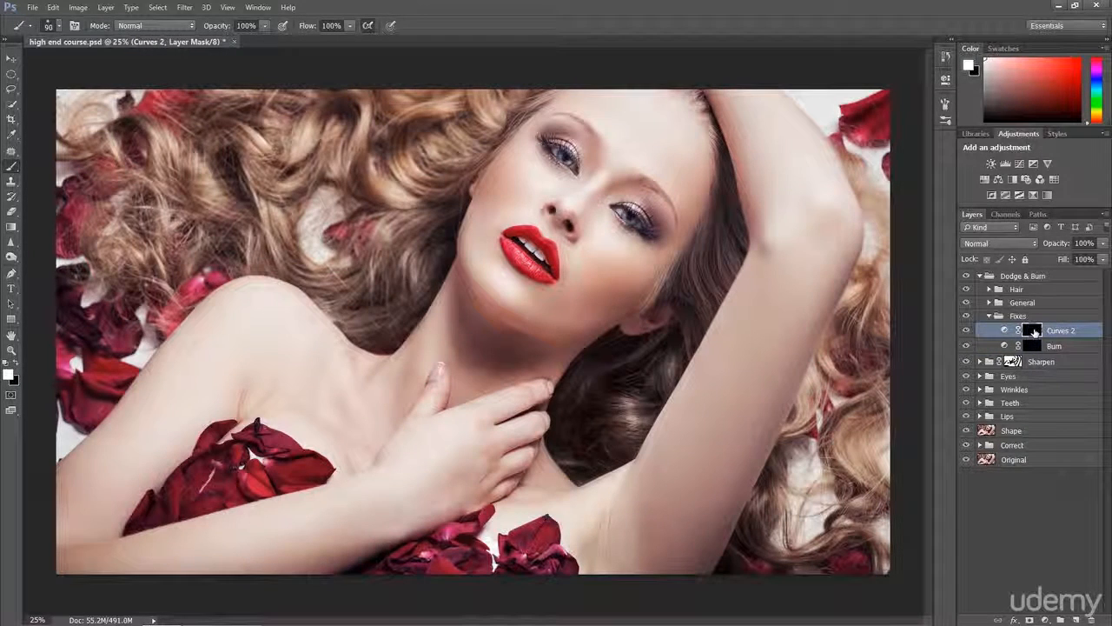
{"action": "double_click", "coordinate": [1053, 330]}
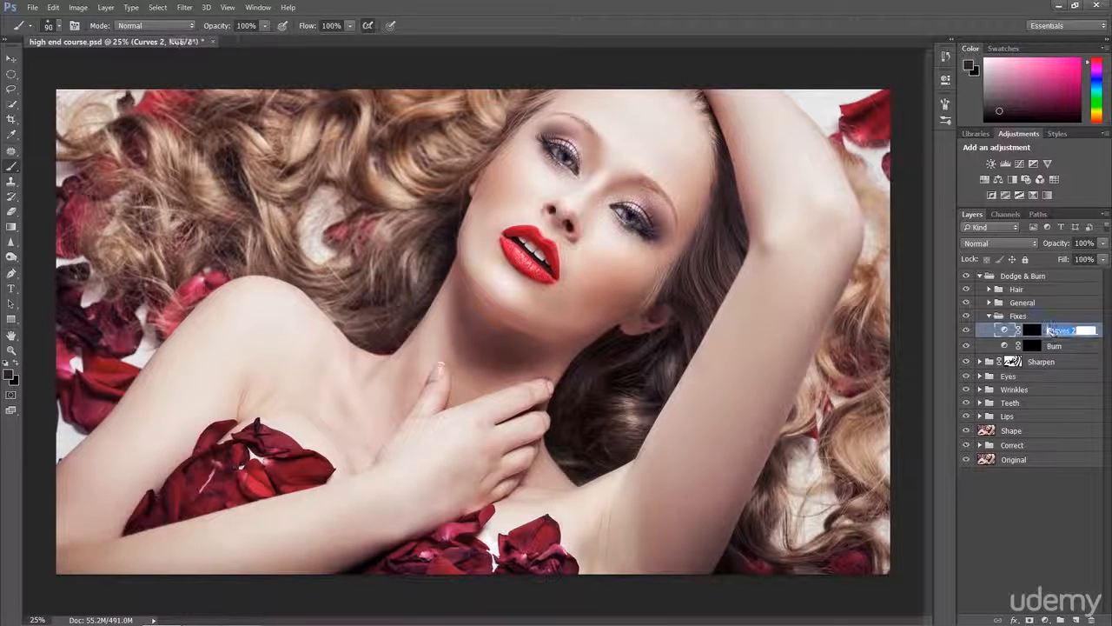
{"action": "type", "text": "Dodge"}
{"action": "key", "text": "Return"}
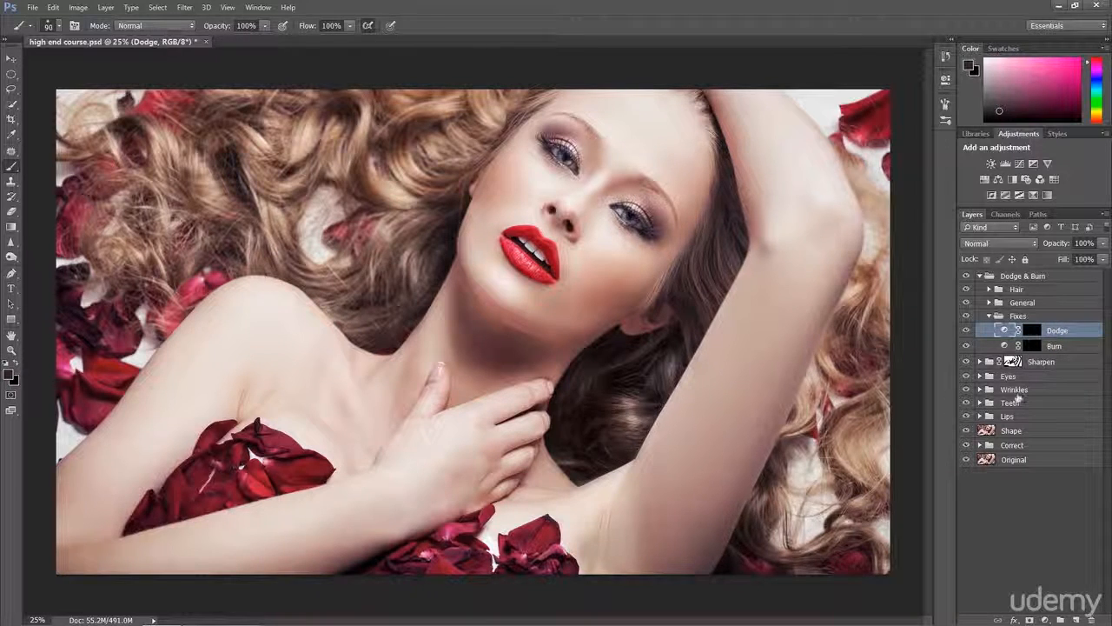
Step: Select the Burn layer's mask for painting in white and enlarge the brush to 600 px
{"action": "double_click", "coordinate": [1031, 346]}
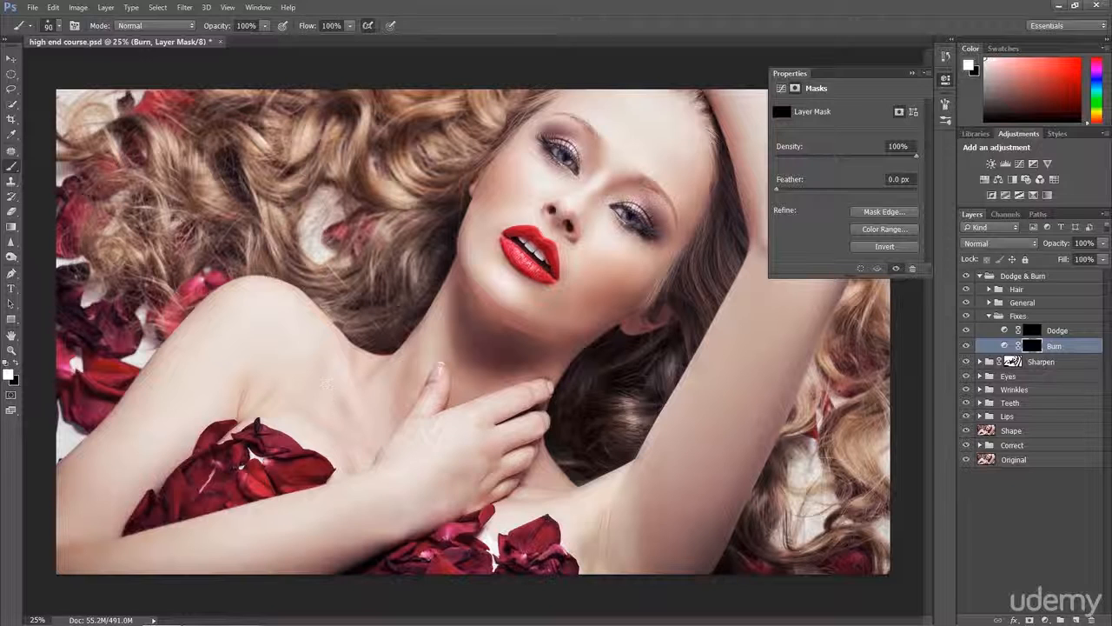
{"action": "key", "text": "bracketright"}
{"action": "key", "text": "bracketright"}
{"action": "key", "text": "bracketright"}
{"action": "key", "text": "bracketright"}
{"action": "key", "text": "bracketright"}
{"action": "key", "text": "bracketright"}
{"action": "key", "text": "bracketright"}
{"action": "key", "text": "bracketright"}
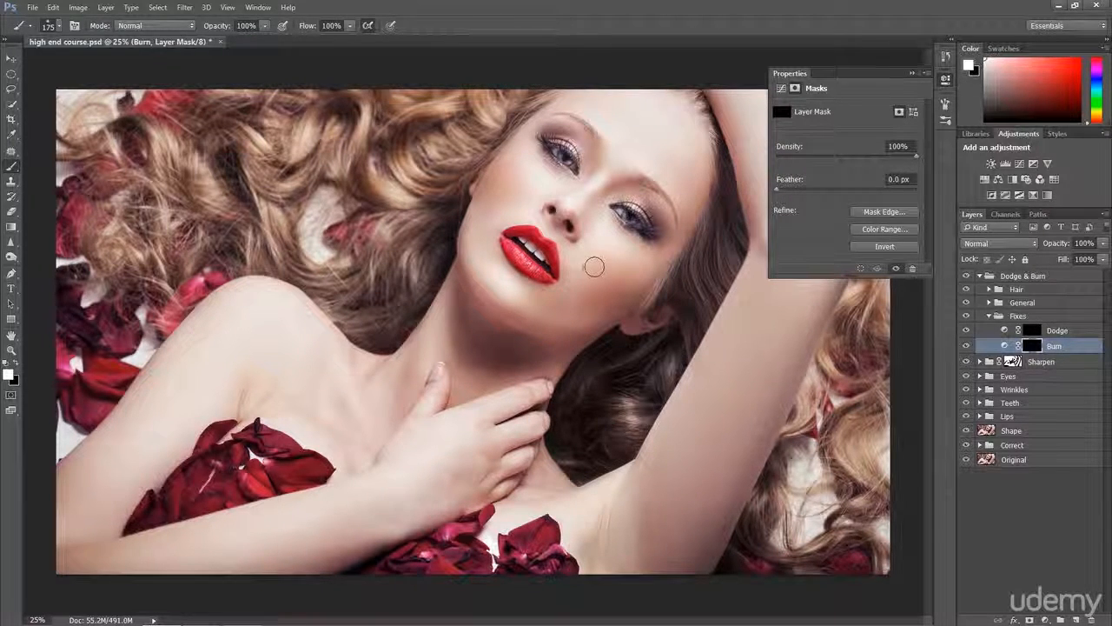
{"action": "key", "text": "bracketright"}
{"action": "key", "text": "bracketright"}
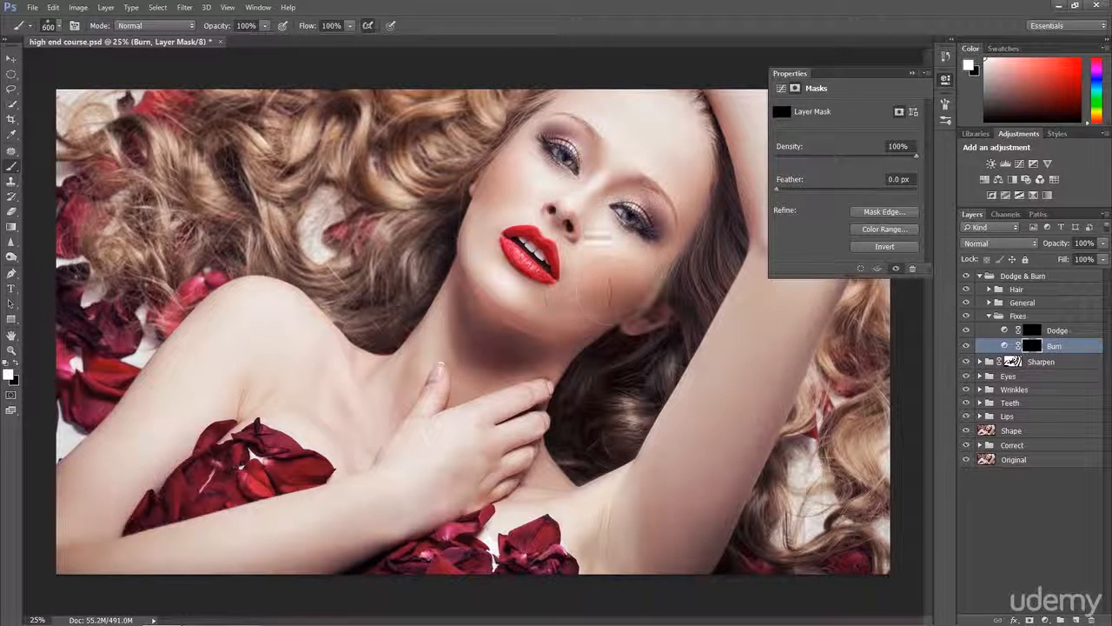
Step: Set the brush flow to 2% and paint the Burn mask over the cheek and jawline, reducing the brush to 500 and then 300 px
{"action": "scroll", "coordinate": [556, 280], "scroll_direction": "up", "scroll_amount": 1}
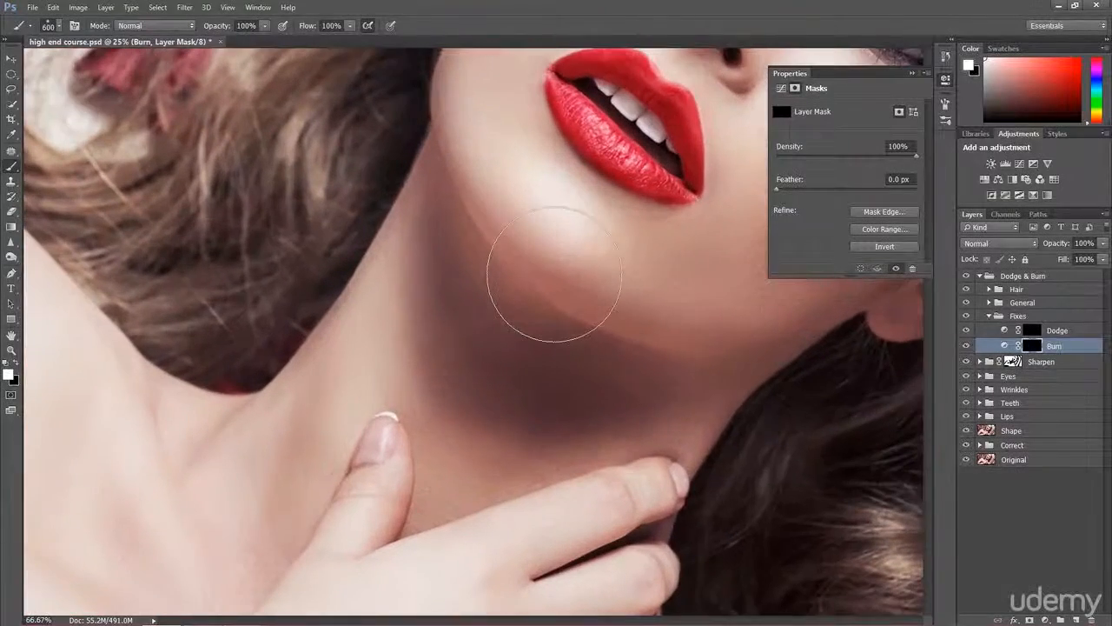
{"action": "scroll", "coordinate": [684, 325], "scroll_direction": "up", "scroll_amount": 1}
{"action": "left_click_drag", "start_coordinate": [626, 381], "coordinate": [528, 398]}
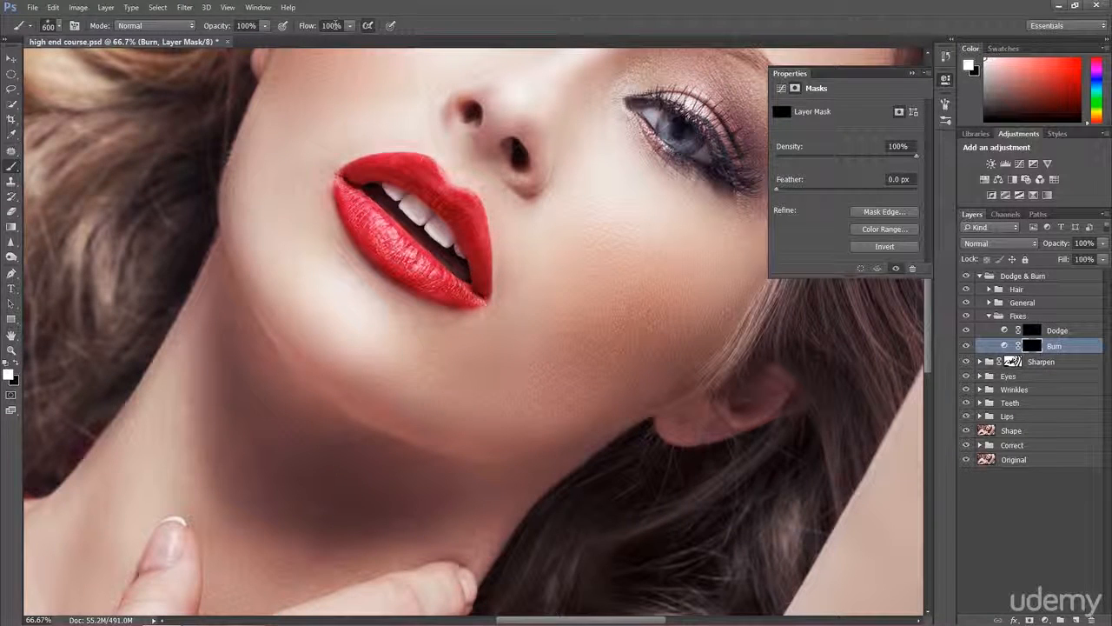
{"action": "left_click", "coordinate": [328, 24]}
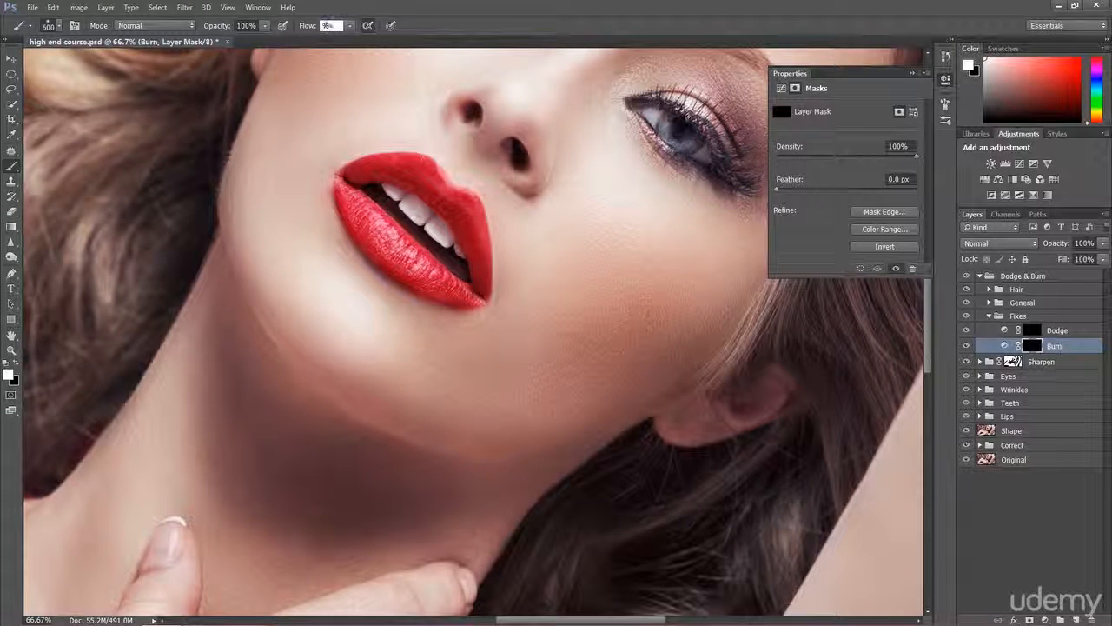
{"action": "key", "text": "Return"}
{"action": "mouse_move", "coordinate": [693, 325]}
{"action": "left_mouse_down"}
{"action": "mouse_move", "coordinate": [674, 353]}
{"action": "mouse_move", "coordinate": [695, 325]}
{"action": "mouse_move", "coordinate": [666, 318]}
{"action": "mouse_move", "coordinate": [669, 340]}
{"action": "mouse_move", "coordinate": [650, 273]}
{"action": "mouse_move", "coordinate": [651, 339]}
{"action": "mouse_move", "coordinate": [618, 273]}
{"action": "mouse_move", "coordinate": [647, 261]}
{"action": "mouse_move", "coordinate": [633, 295]}
{"action": "mouse_move", "coordinate": [660, 347]}
{"action": "left_mouse_up"}
{"action": "key", "text": "bracketleft"}
{"action": "key", "text": "bracketleft"}
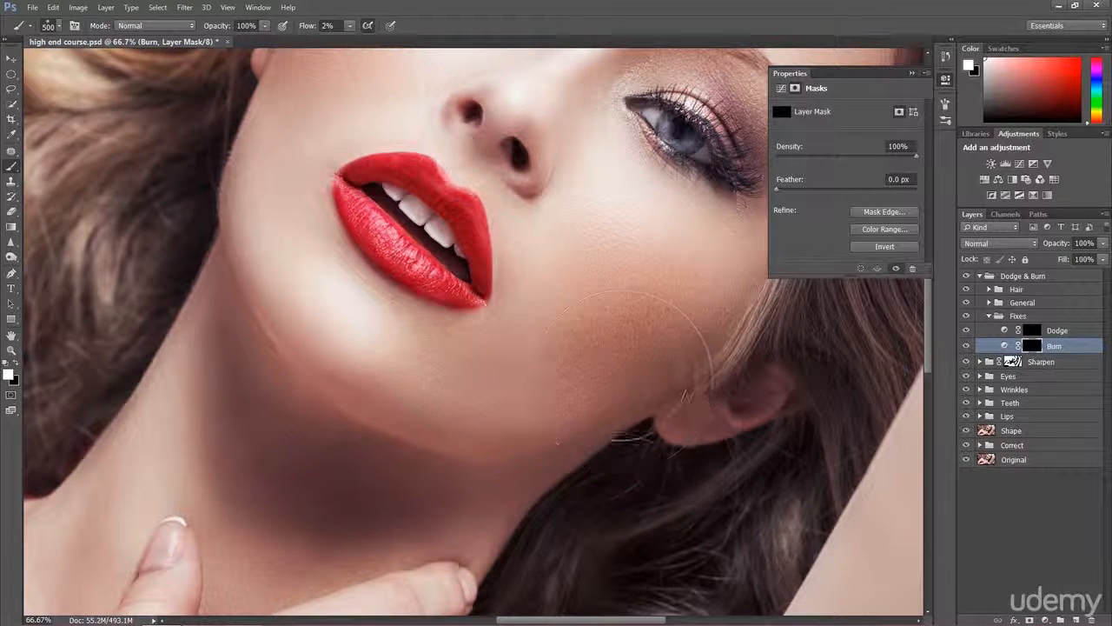
{"action": "mouse_move", "coordinate": [551, 415]}
{"action": "left_mouse_down"}
{"action": "mouse_move", "coordinate": [503, 427]}
{"action": "mouse_move", "coordinate": [585, 427]}
{"action": "mouse_move", "coordinate": [594, 409]}
{"action": "mouse_move", "coordinate": [539, 439]}
{"action": "mouse_move", "coordinate": [522, 429]}
{"action": "mouse_move", "coordinate": [713, 278]}
{"action": "mouse_move", "coordinate": [686, 365]}
{"action": "mouse_move", "coordinate": [630, 400]}
{"action": "mouse_move", "coordinate": [404, 386]}
{"action": "mouse_move", "coordinate": [287, 313]}
{"action": "mouse_move", "coordinate": [222, 209]}
{"action": "mouse_move", "coordinate": [227, 196]}
{"action": "mouse_move", "coordinate": [322, 335]}
{"action": "mouse_move", "coordinate": [285, 290]}
{"action": "mouse_move", "coordinate": [249, 186]}
{"action": "mouse_move", "coordinate": [224, 199]}
{"action": "mouse_move", "coordinate": [321, 395]}
{"action": "mouse_move", "coordinate": [434, 422]}
{"action": "mouse_move", "coordinate": [380, 417]}
{"action": "mouse_move", "coordinate": [530, 438]}
{"action": "mouse_move", "coordinate": [621, 408]}
{"action": "mouse_move", "coordinate": [604, 369]}
{"action": "mouse_move", "coordinate": [613, 330]}
{"action": "mouse_move", "coordinate": [529, 373]}
{"action": "mouse_move", "coordinate": [514, 403]}
{"action": "left_mouse_up"}
{"action": "key", "text": "bracketleft"}
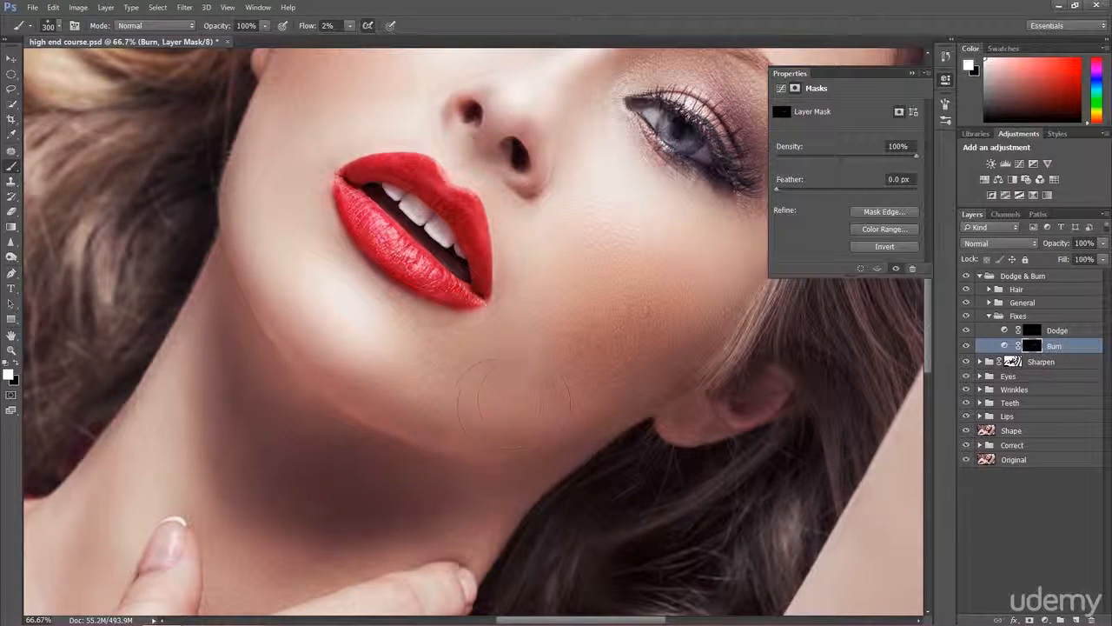
Step: Compare the face with and without the Burn layer by switching its visibility repeatedly, leaving it visible
{"action": "key", "text": "ctrl+minus"}
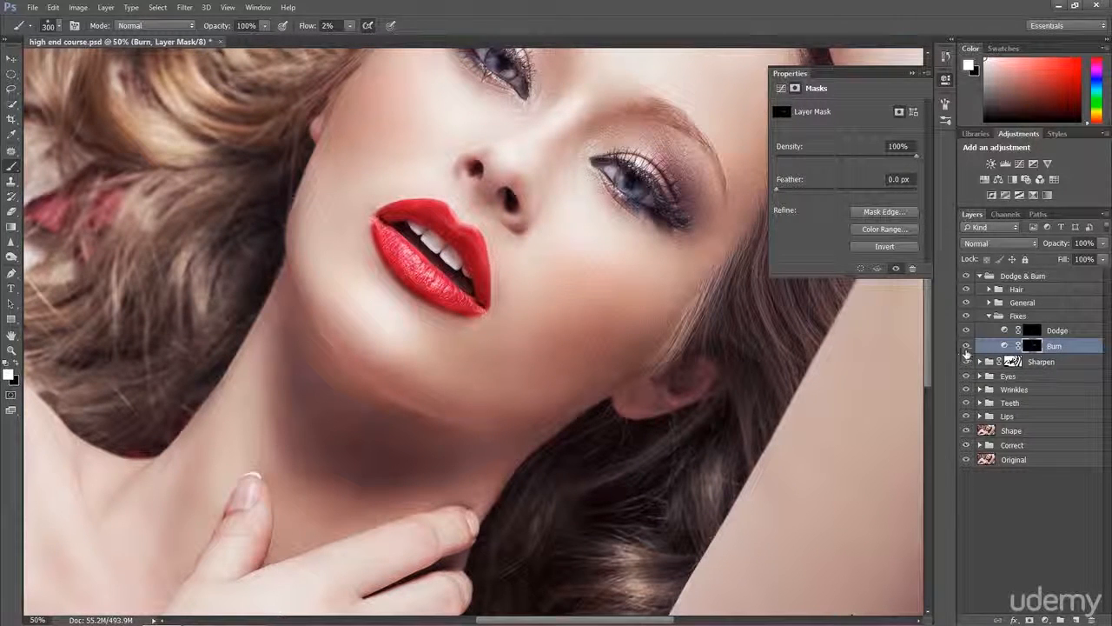
{"action": "left_click", "coordinate": [966, 345]}
{"action": "left_click", "coordinate": [966, 346]}
{"action": "left_click", "coordinate": [966, 346]}
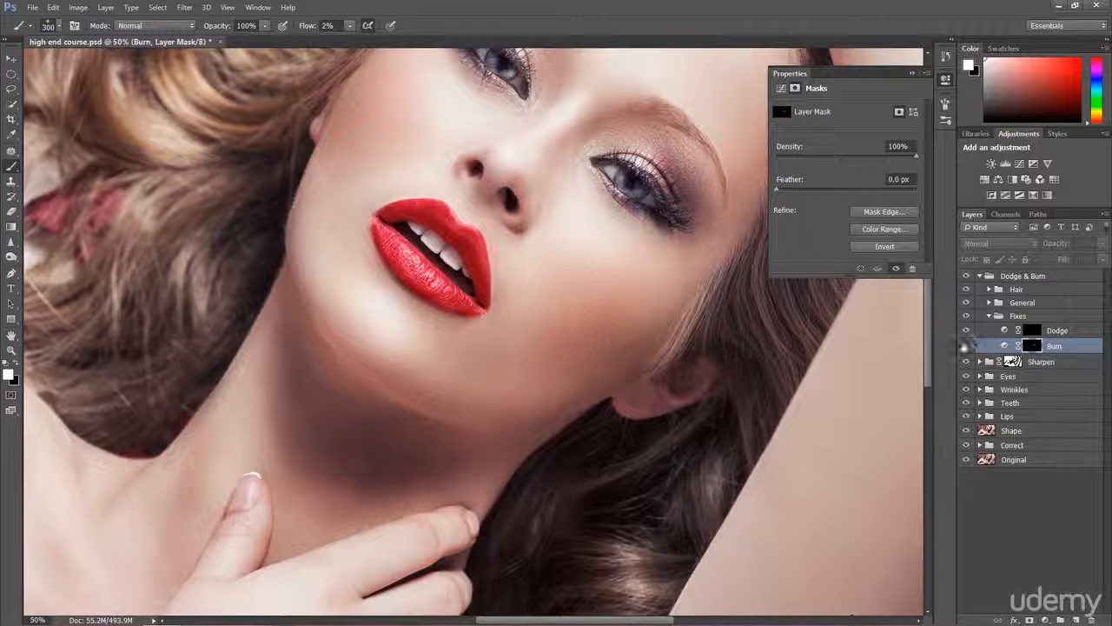
{"action": "left_click", "coordinate": [966, 346]}
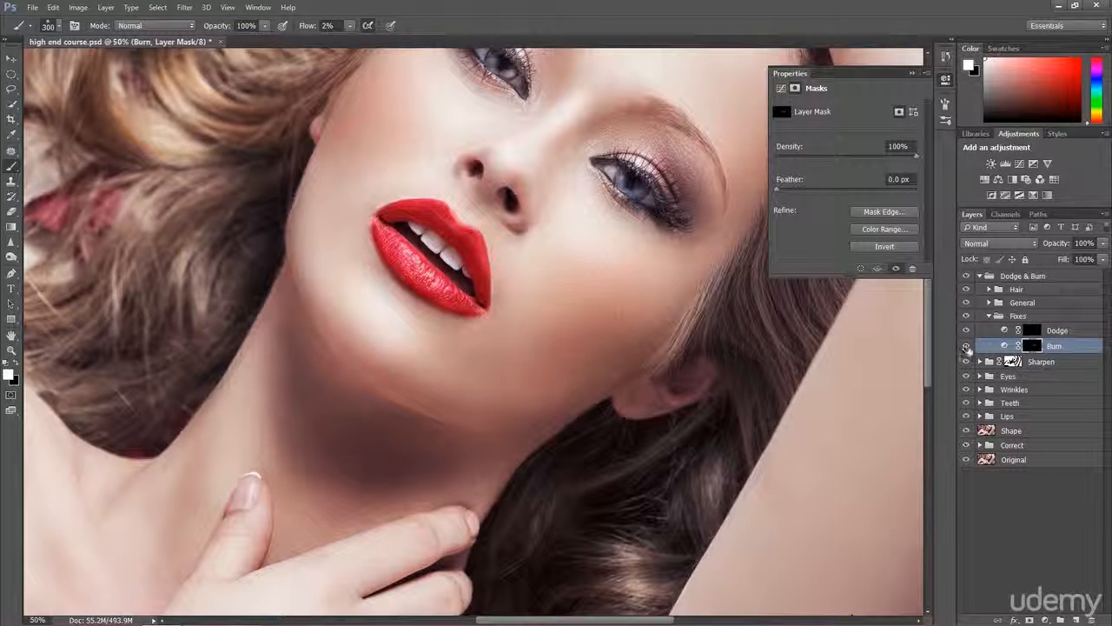
{"action": "left_click", "coordinate": [966, 345]}
{"action": "left_click", "coordinate": [966, 346]}
{"action": "left_click", "coordinate": [966, 347]}
{"action": "left_click", "coordinate": [966, 346]}
{"action": "left_click", "coordinate": [966, 347]}
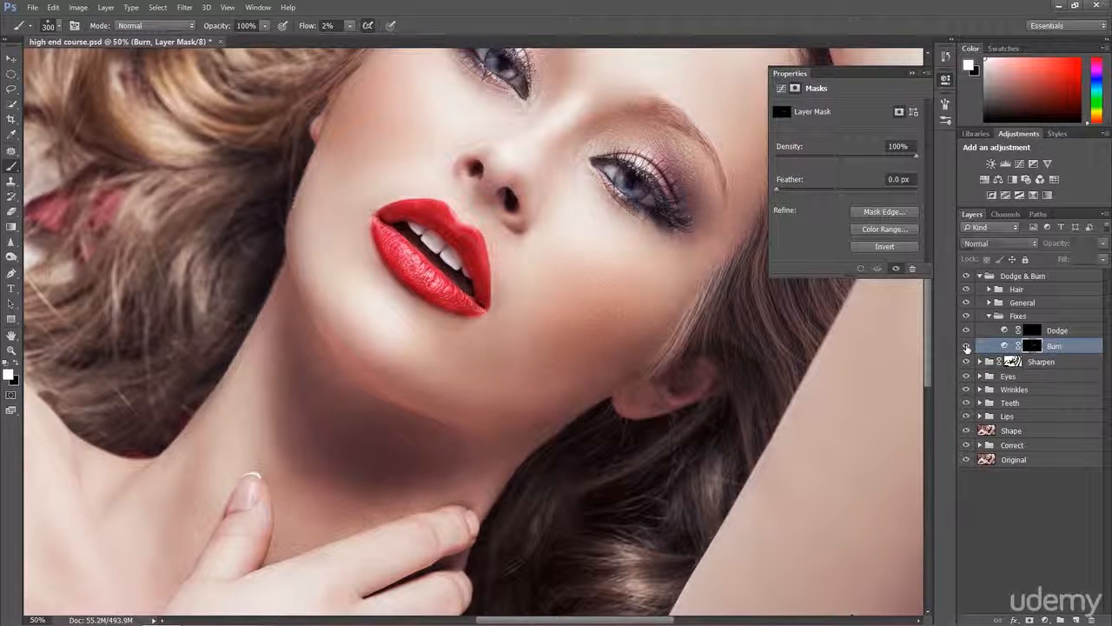
{"action": "left_click", "coordinate": [966, 348]}
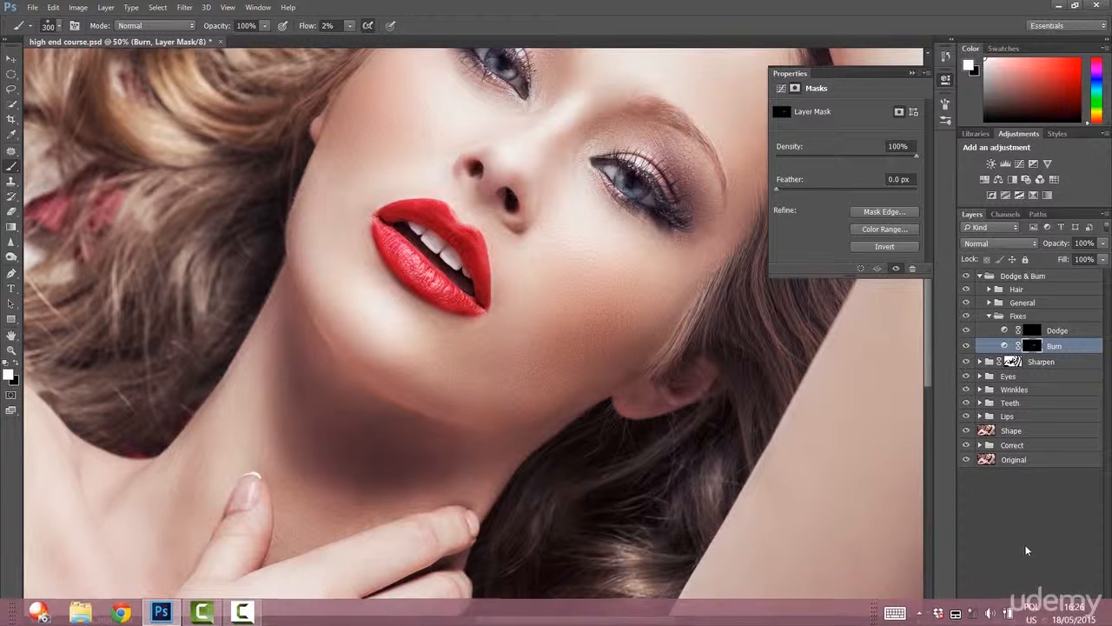
Step: Add a Hue/Saturation adjustment layer above the Burn layer and clip it to Burn
{"action": "left_click", "coordinate": [1046, 619]}
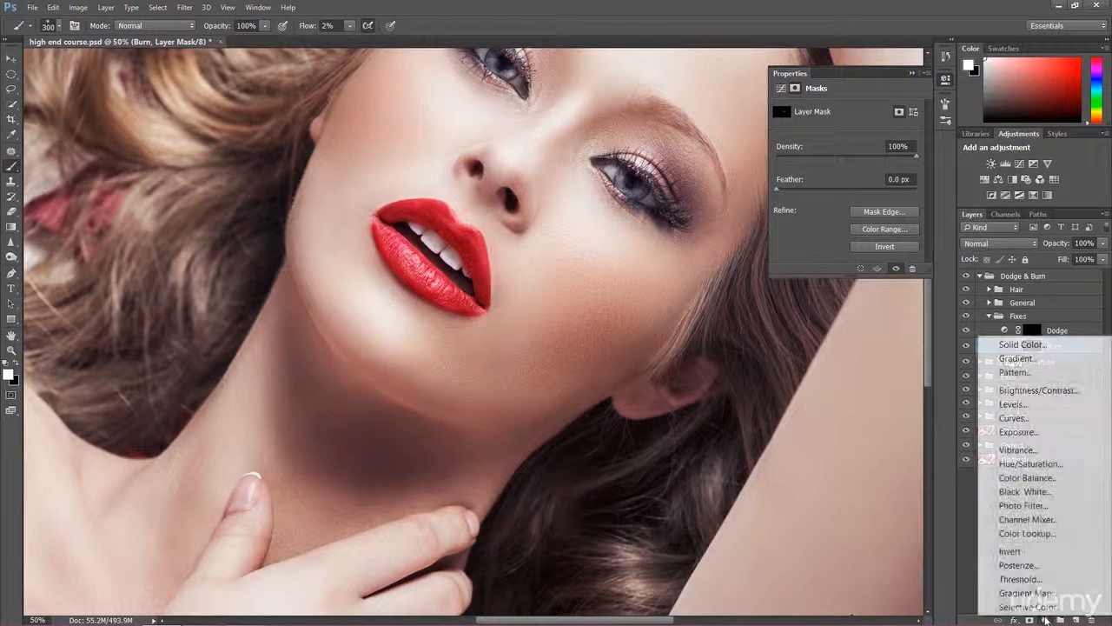
{"action": "left_click", "coordinate": [1034, 464]}
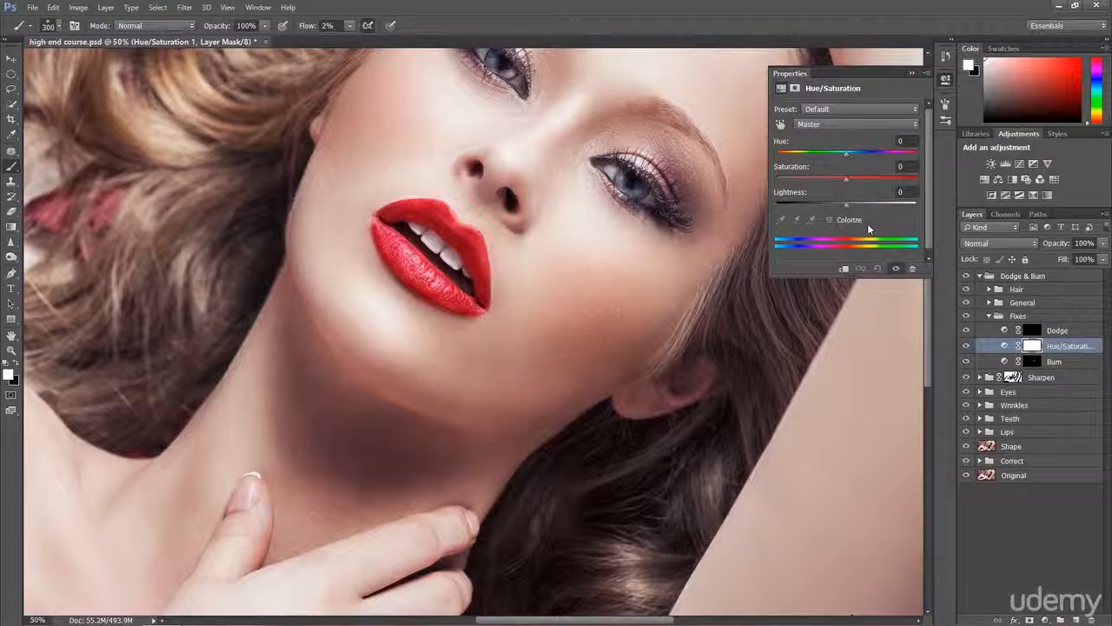
{"action": "right_click", "coordinate": [1058, 347]}
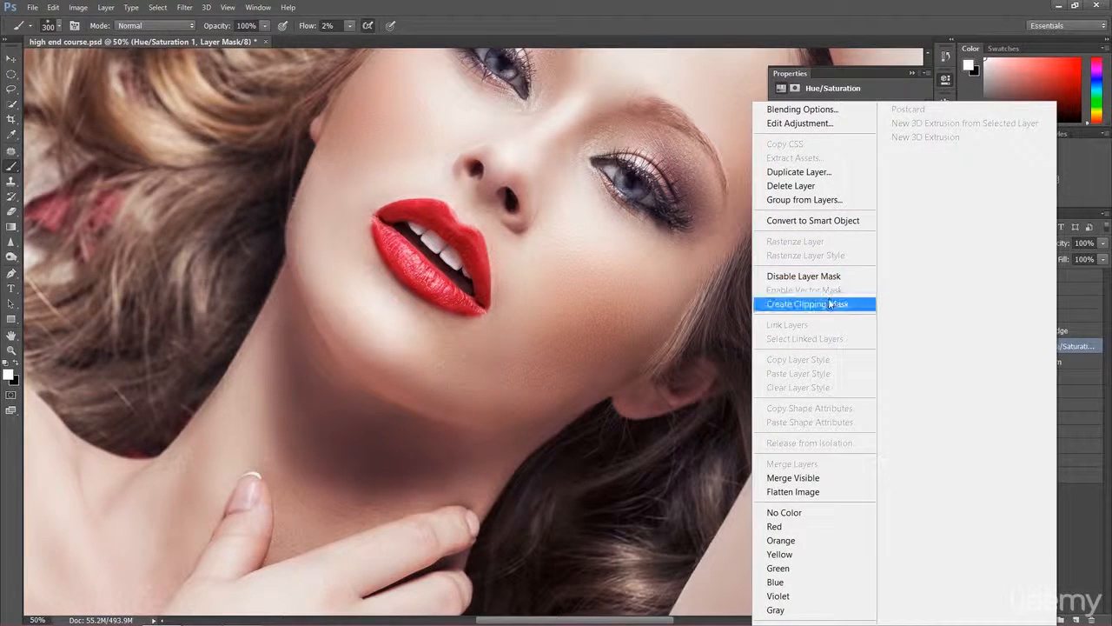
{"action": "left_click", "coordinate": [828, 304]}
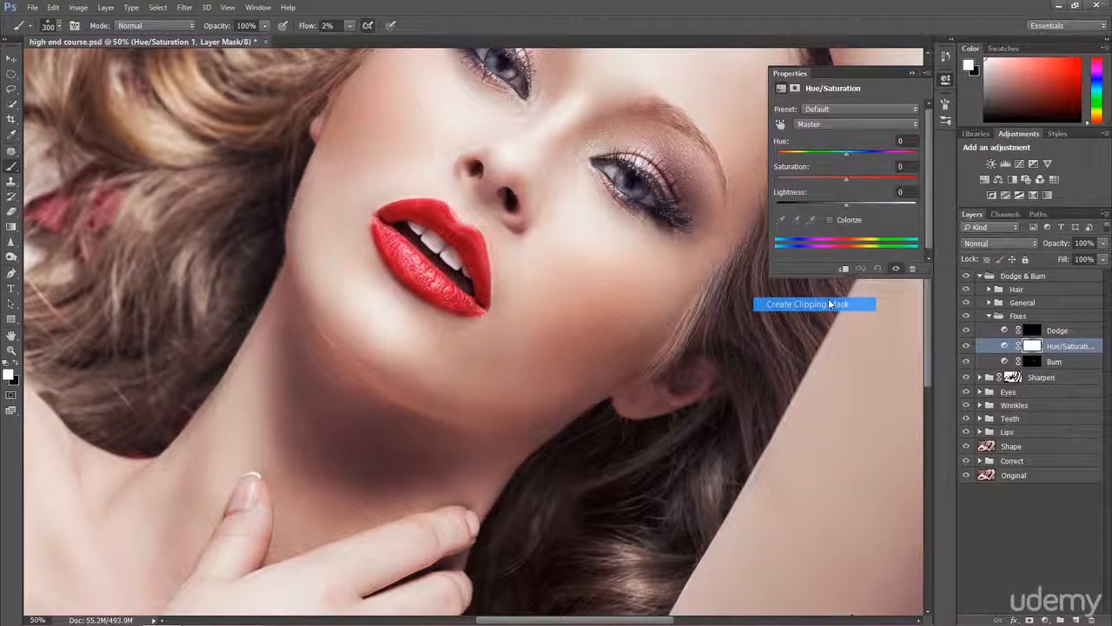
Step: Toggle the visibility of the Burn layer repeatedly to check how it affects the skin colour, leaving it visible
{"action": "left_click", "coordinate": [1031, 362]}
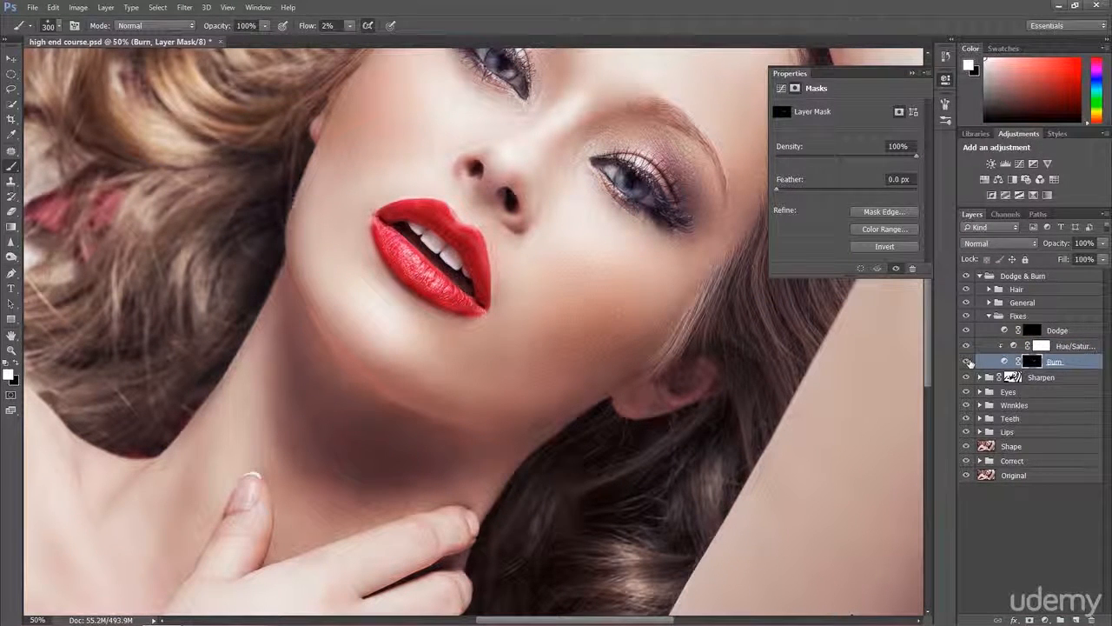
{"action": "left_click", "coordinate": [966, 361]}
{"action": "left_click", "coordinate": [966, 362]}
{"action": "left_click", "coordinate": [968, 362]}
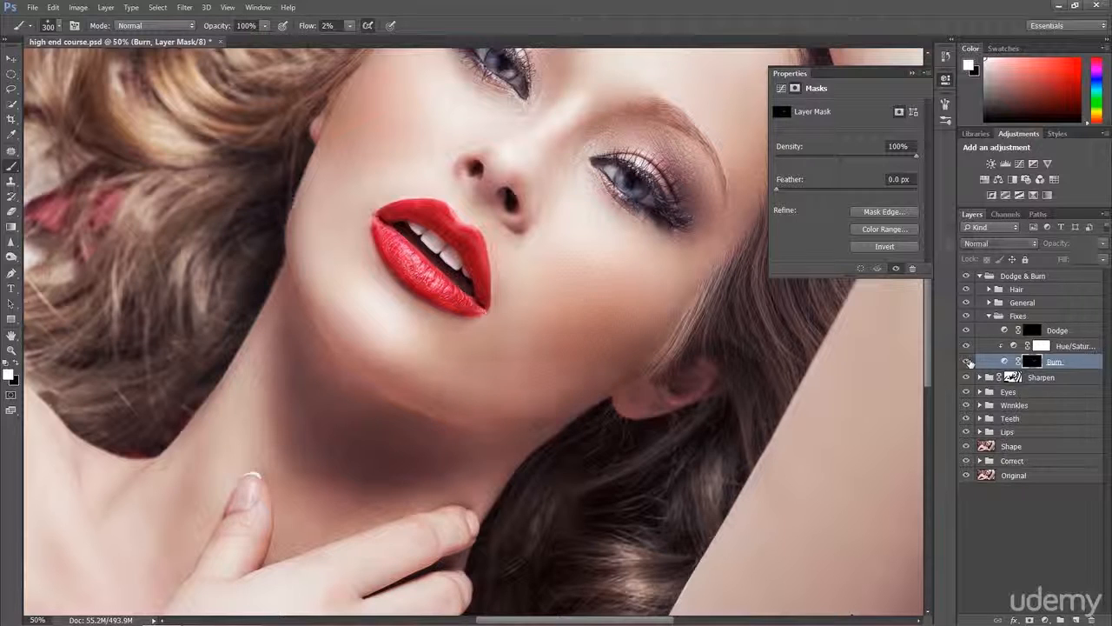
{"action": "left_click", "coordinate": [968, 361]}
{"action": "left_click", "coordinate": [968, 362]}
{"action": "left_click", "coordinate": [967, 362]}
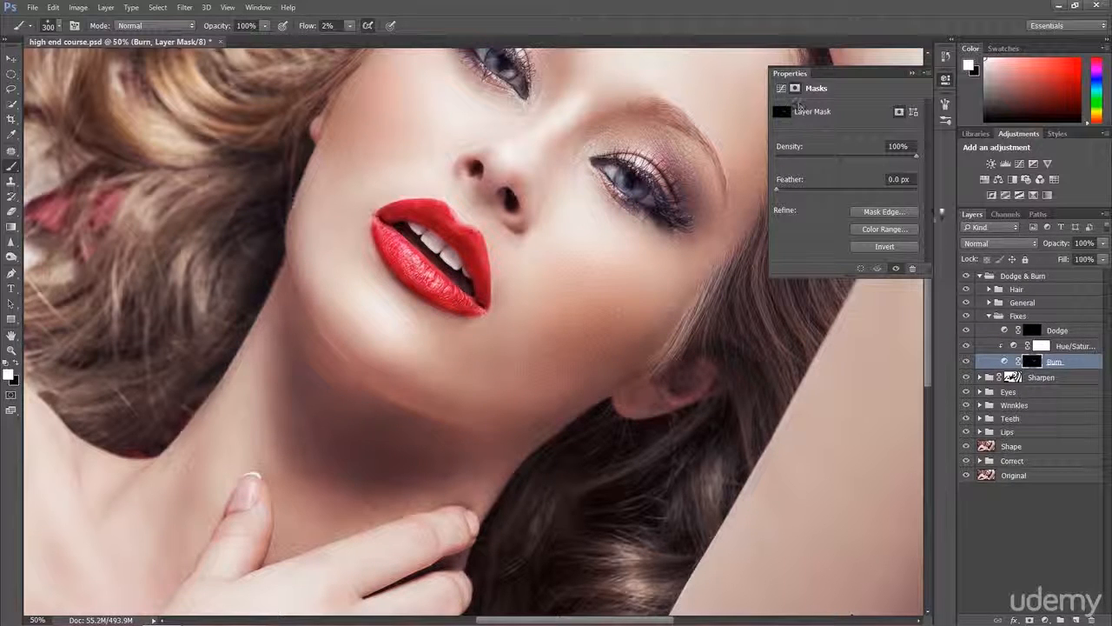
Step: Set the Saturation of the Hue/Saturation layer clipped to Burn to -11 and compare the face with and without the Fixes group
{"action": "left_click", "coordinate": [1040, 346]}
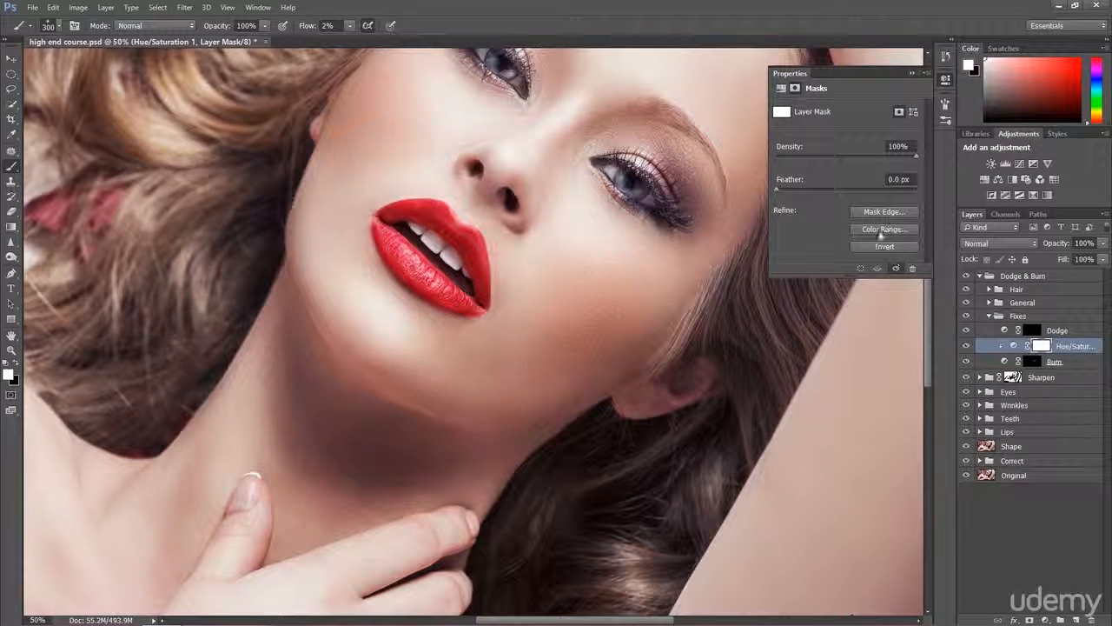
{"action": "left_click", "coordinate": [781, 90]}
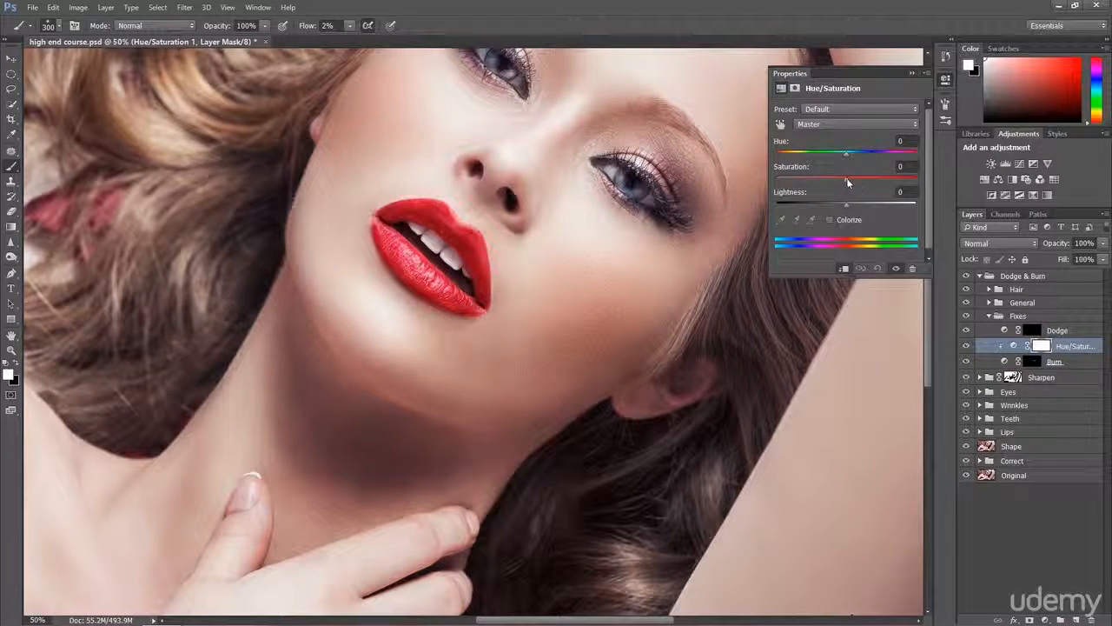
{"action": "left_click_drag", "start_coordinate": [847, 179], "coordinate": [838, 180]}
{"action": "left_click", "coordinate": [967, 346]}
{"action": "left_click", "coordinate": [968, 346]}
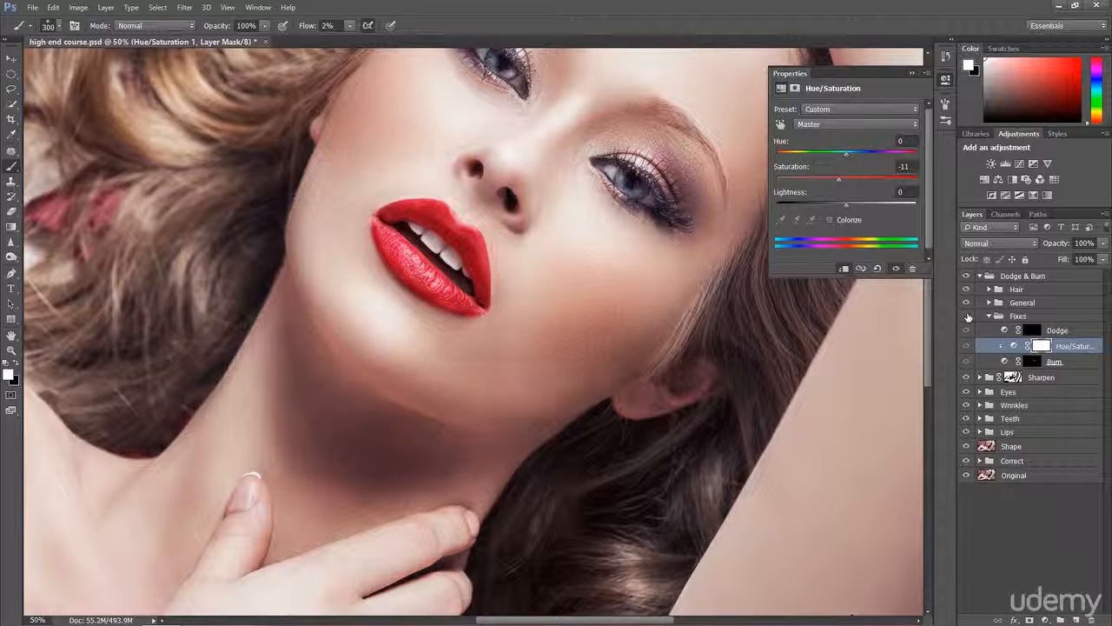
{"action": "left_click", "coordinate": [967, 316]}
{"action": "left_click", "coordinate": [967, 317]}
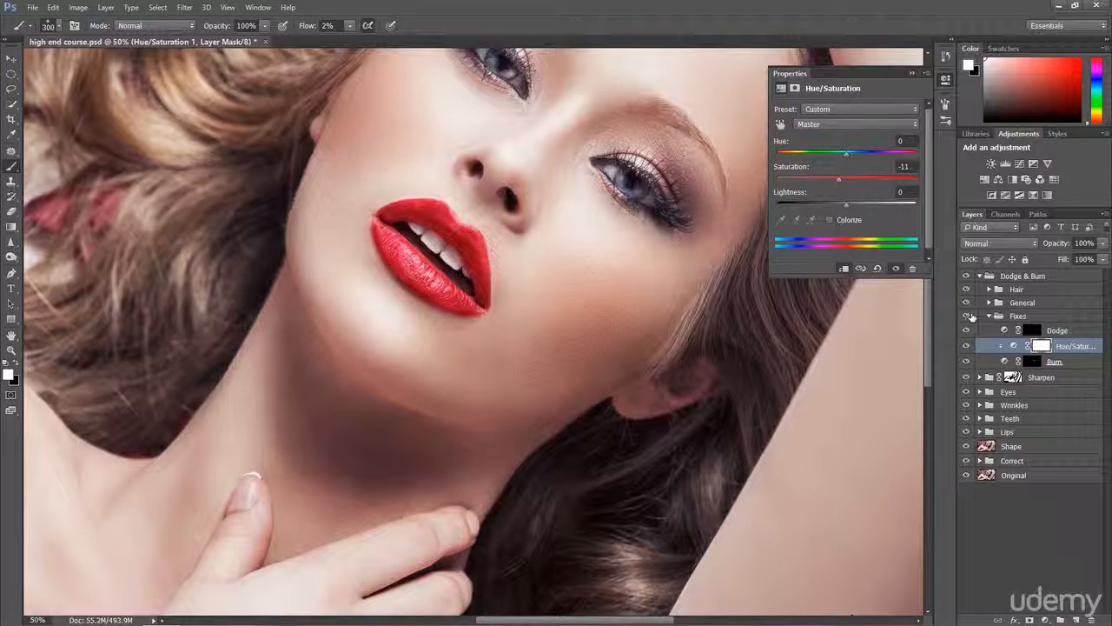
Step: Paint the Dodge mask in white over the cheek below the eye and compare the result with the Dodge layer hidden
{"action": "left_click", "coordinate": [1055, 333]}
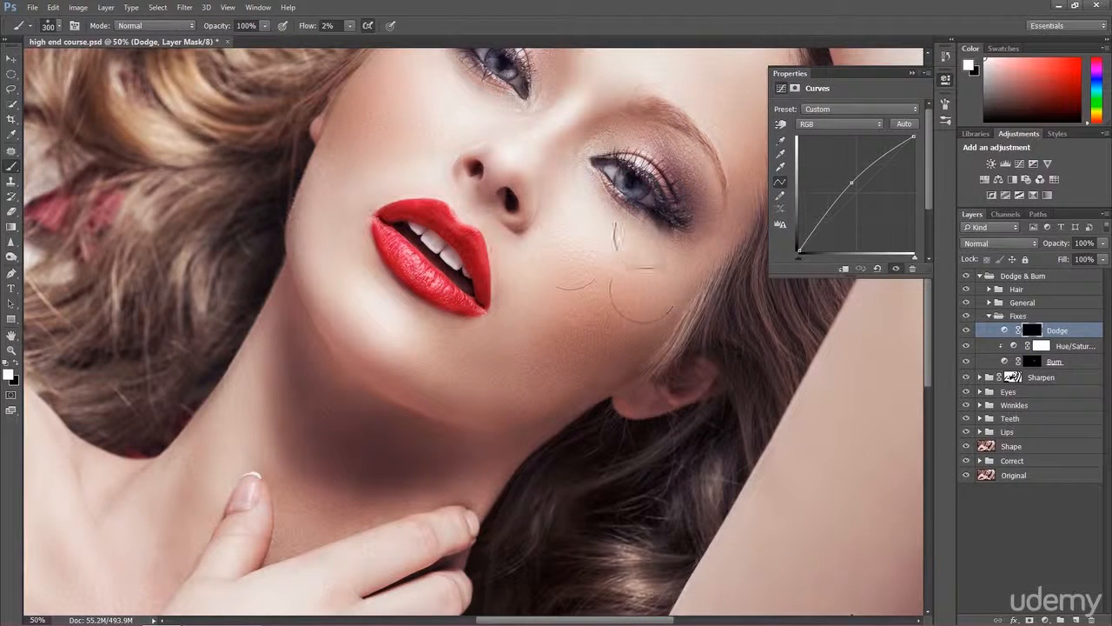
{"action": "mouse_move", "coordinate": [568, 248]}
{"action": "left_mouse_down"}
{"action": "mouse_move", "coordinate": [603, 265]}
{"action": "mouse_move", "coordinate": [556, 274]}
{"action": "mouse_move", "coordinate": [546, 293]}
{"action": "mouse_move", "coordinate": [553, 278]}
{"action": "mouse_move", "coordinate": [617, 265]}
{"action": "mouse_move", "coordinate": [636, 298]}
{"action": "mouse_move", "coordinate": [582, 271]}
{"action": "mouse_move", "coordinate": [589, 264]}
{"action": "mouse_move", "coordinate": [550, 263]}
{"action": "mouse_move", "coordinate": [533, 347]}
{"action": "mouse_move", "coordinate": [547, 289]}
{"action": "mouse_move", "coordinate": [540, 341]}
{"action": "mouse_move", "coordinate": [550, 300]}
{"action": "mouse_move", "coordinate": [621, 294]}
{"action": "mouse_move", "coordinate": [634, 314]}
{"action": "mouse_move", "coordinate": [576, 313]}
{"action": "mouse_move", "coordinate": [682, 303]}
{"action": "left_mouse_up"}
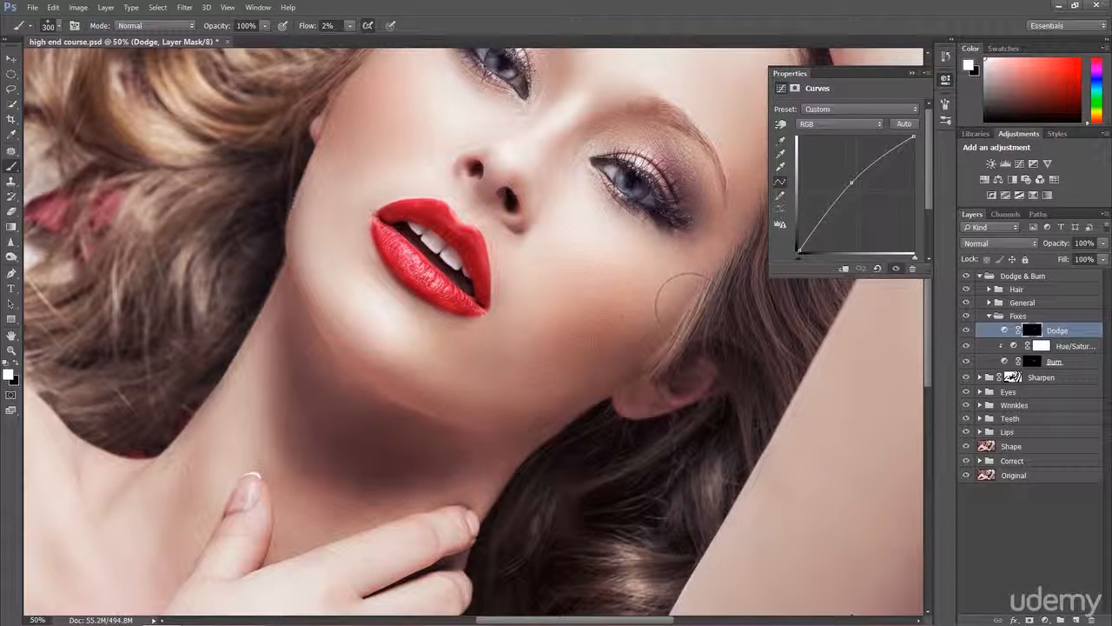
{"action": "left_click", "coordinate": [965, 330]}
{"action": "left_click", "coordinate": [965, 330]}
Step: Add a second Hue/Saturation adjustment layer with Saturation -15 in the Dodge & Burn group and compare the image without it
{"action": "left_click", "coordinate": [1040, 607]}
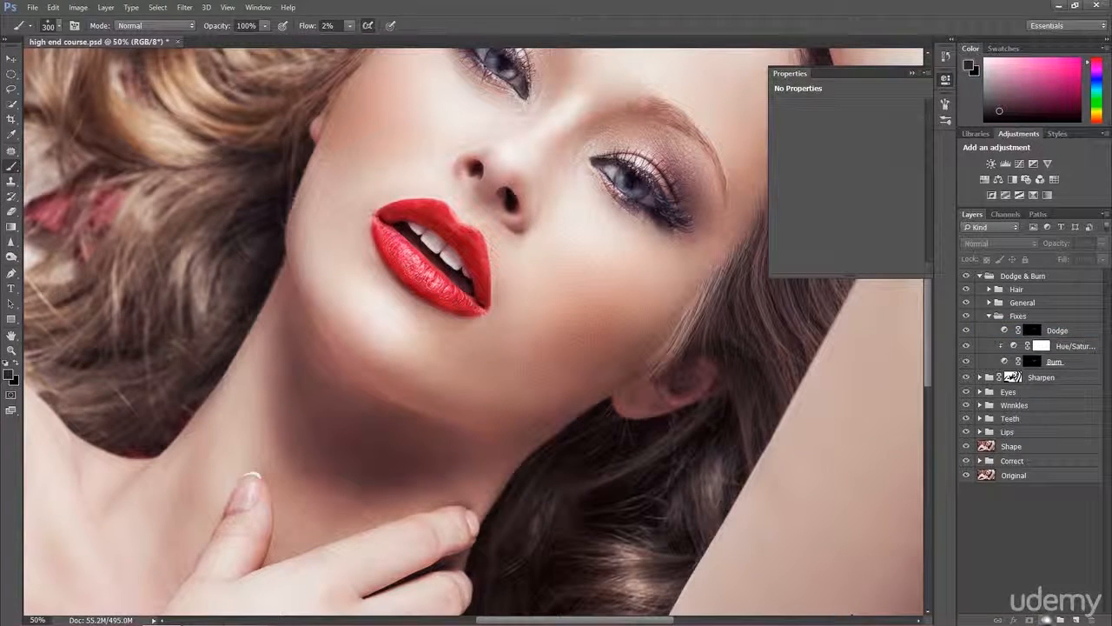
{"action": "left_click", "coordinate": [1046, 620]}
{"action": "left_click", "coordinate": [1028, 467]}
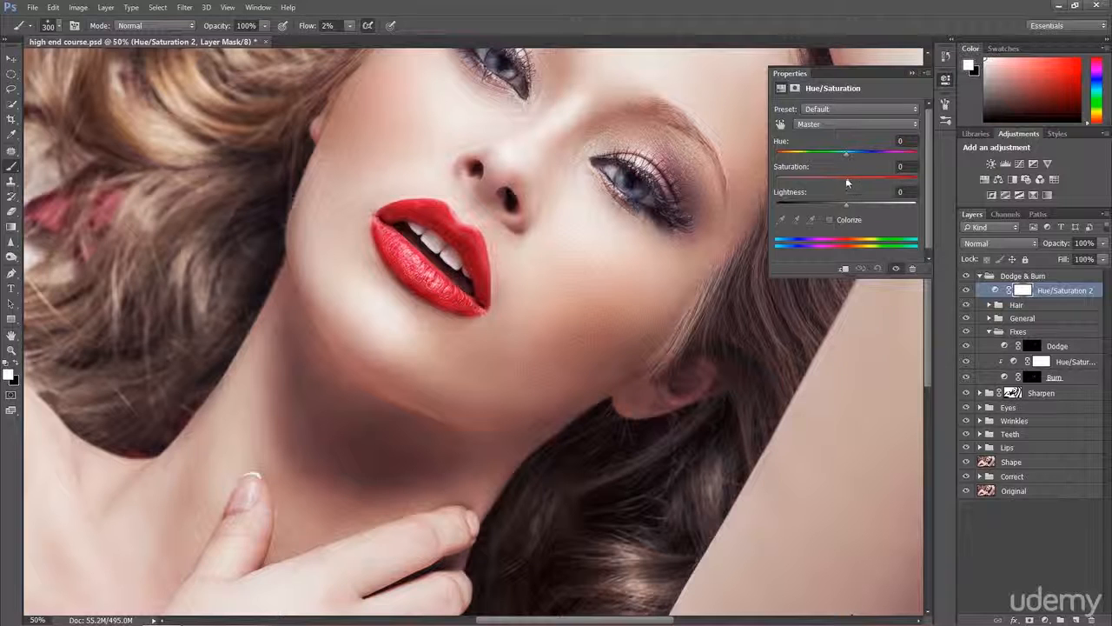
{"action": "left_click_drag", "start_coordinate": [848, 182], "coordinate": [839, 183]}
{"action": "left_click_drag", "start_coordinate": [837, 181], "coordinate": [836, 181]}
{"action": "left_click", "coordinate": [966, 290]}
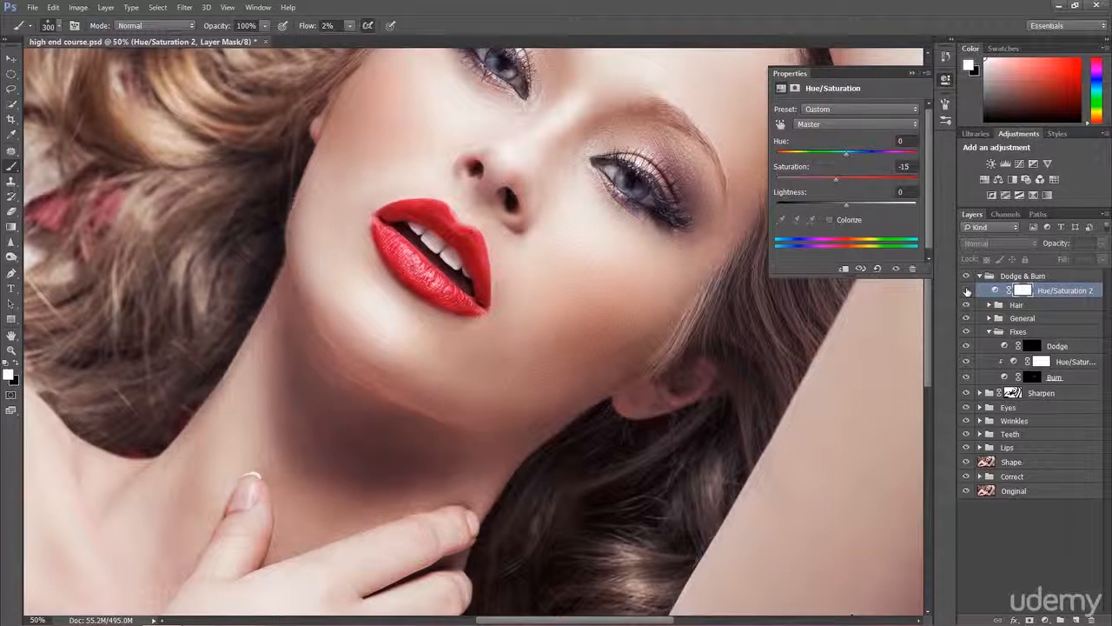
{"action": "left_click", "coordinate": [966, 290]}
Step: Move the Hue/Saturation 2 layer directly above Dodge in the Fixes group and clip it to the Dodge layer
{"action": "left_click_drag", "start_coordinate": [1077, 295], "coordinate": [1071, 333]}
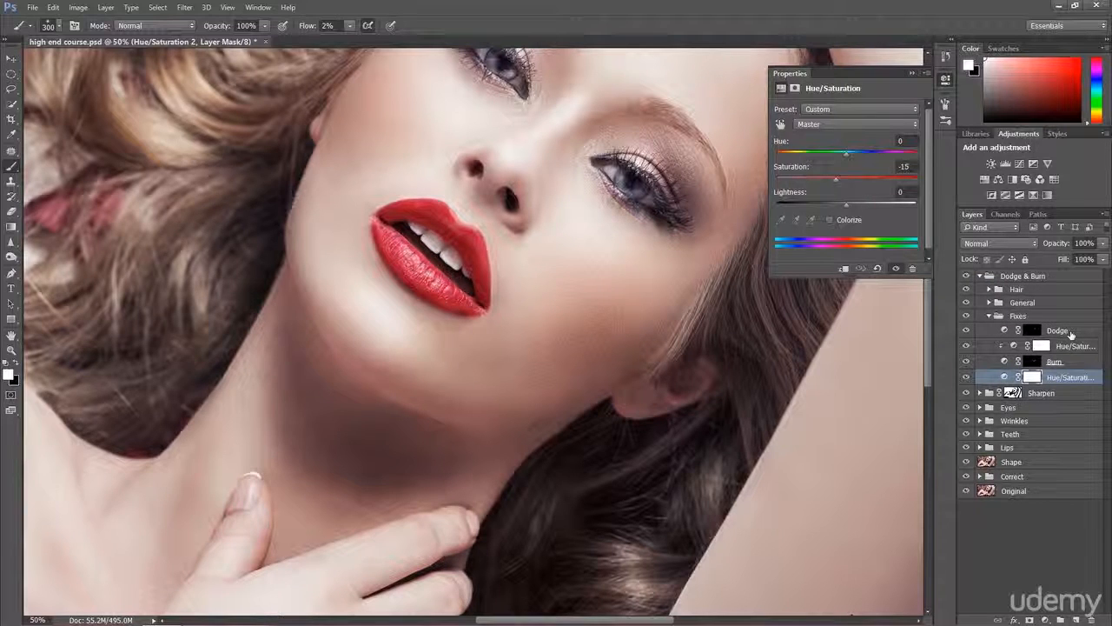
{"action": "left_click_drag", "start_coordinate": [1071, 377], "coordinate": [1035, 326]}
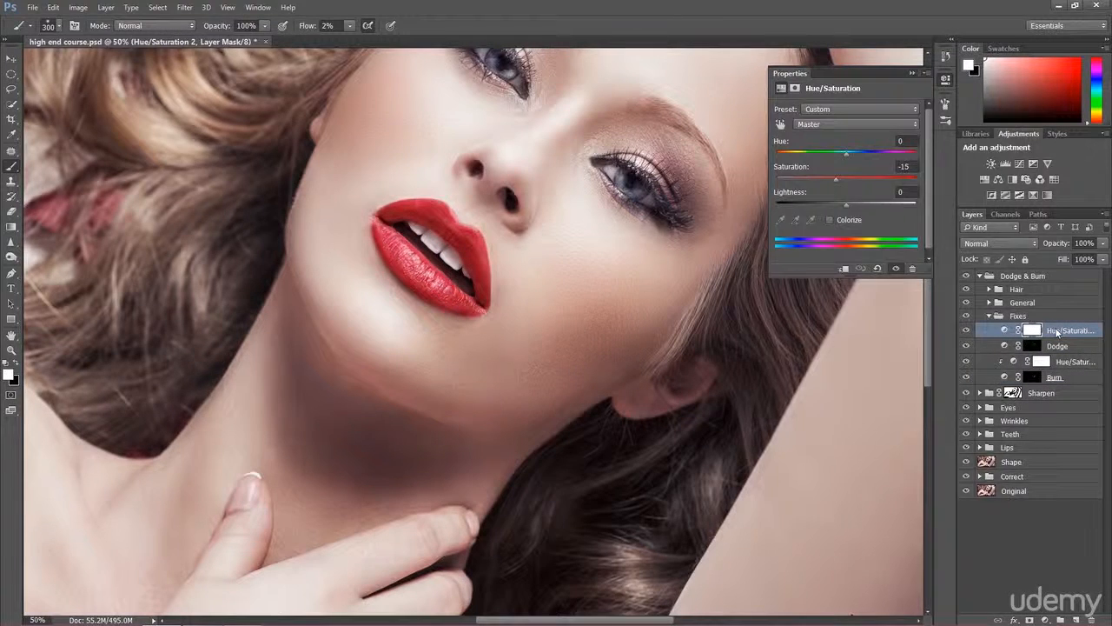
{"action": "right_click", "coordinate": [1059, 333]}
{"action": "left_click", "coordinate": [847, 304]}
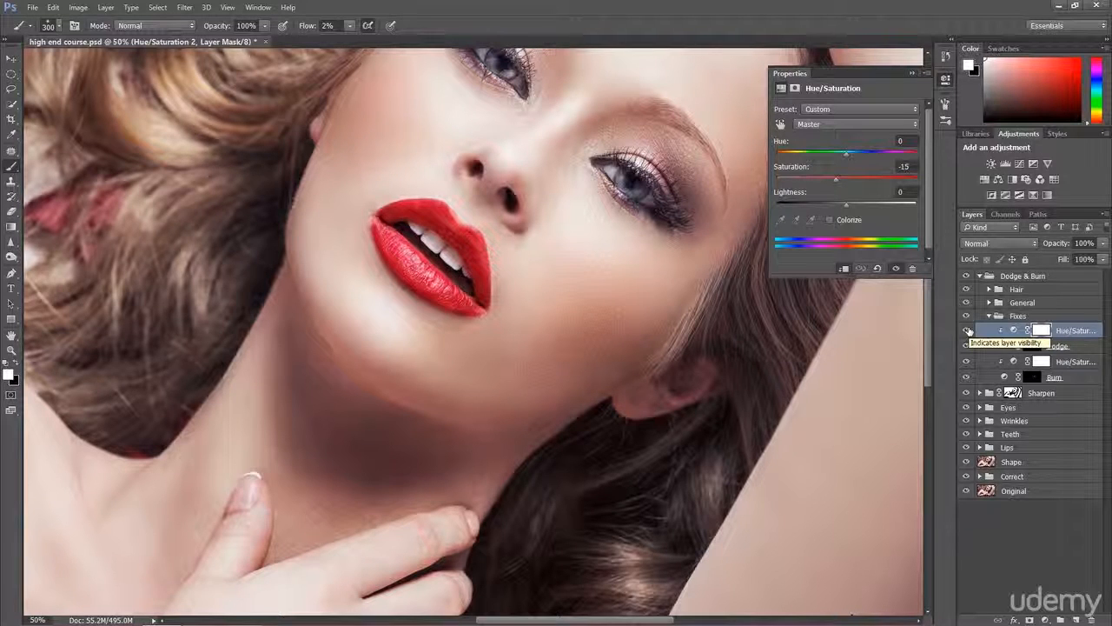
Step: Select the Fixes group's Burn mask, set the foreground colour to black (000000) and raise the brush flow to 100%
{"action": "left_click", "coordinate": [1031, 375]}
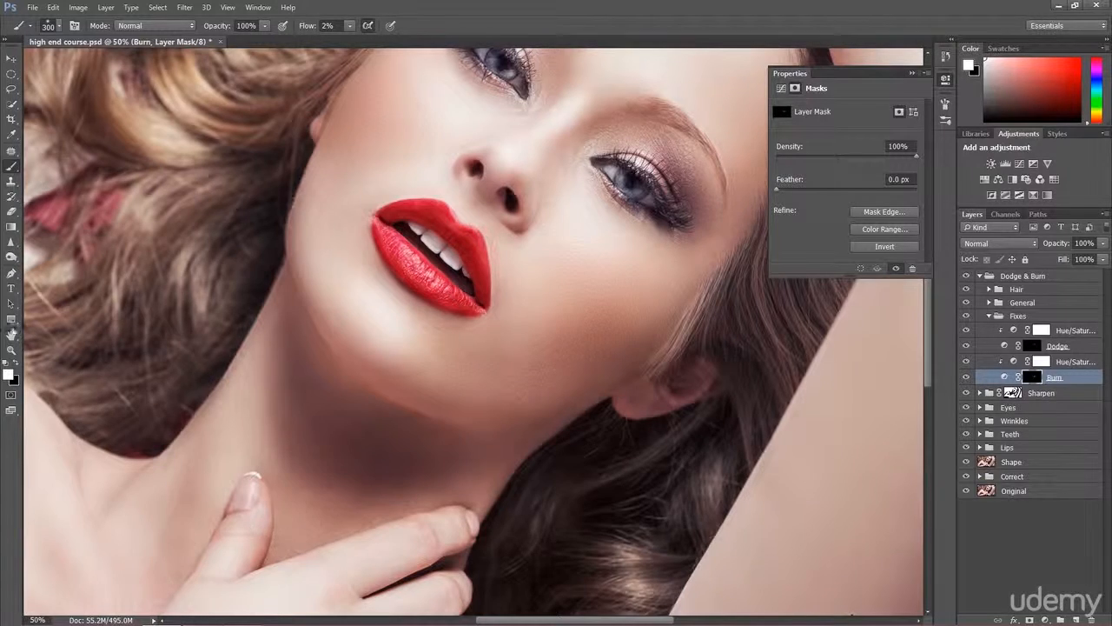
{"action": "left_click", "coordinate": [11, 378]}
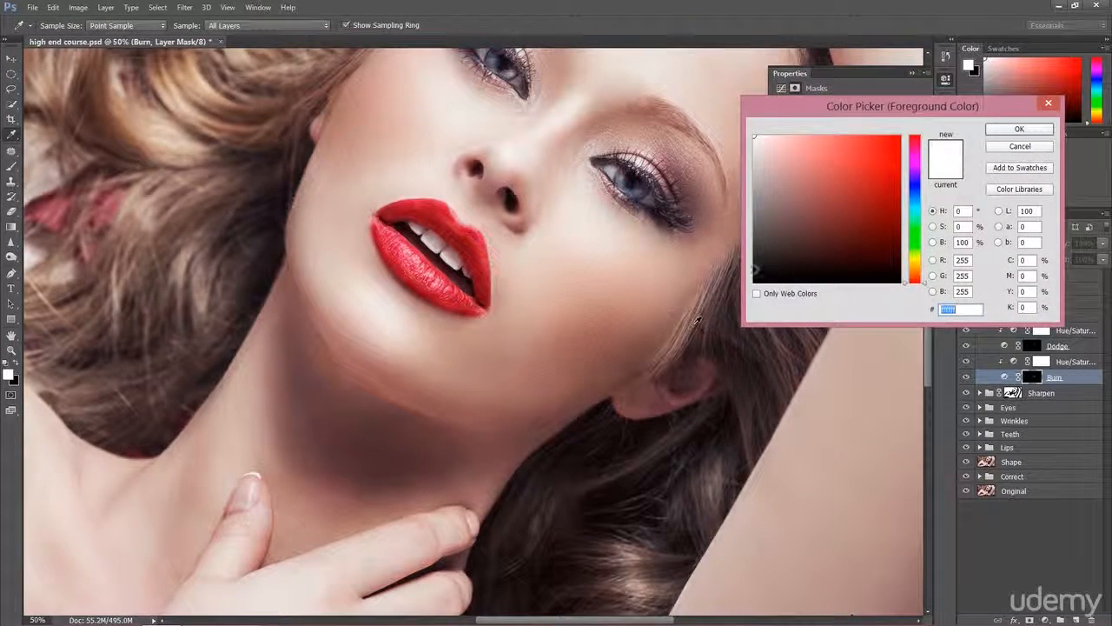
{"action": "left_click", "coordinate": [755, 278]}
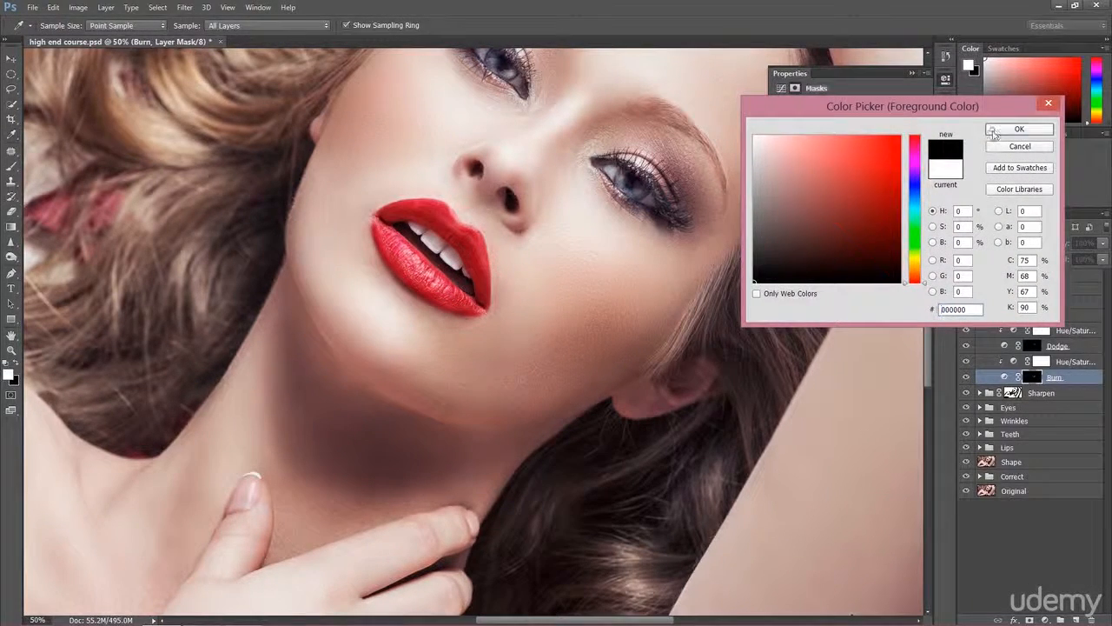
{"action": "left_click", "coordinate": [1019, 128]}
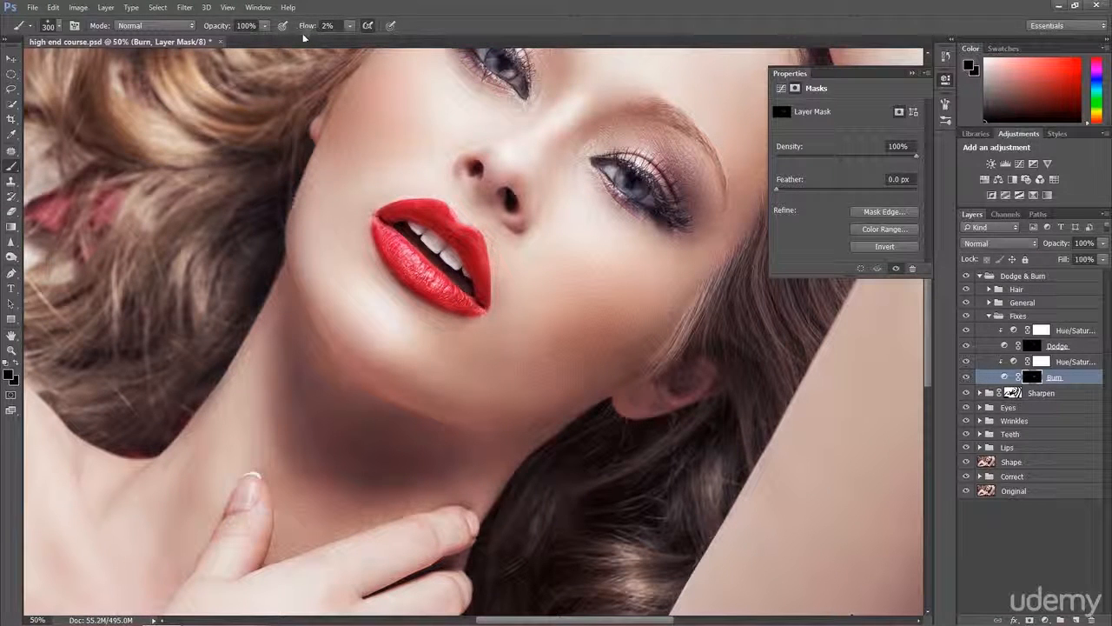
{"action": "left_click_drag", "start_coordinate": [306, 29], "coordinate": [437, 35]}
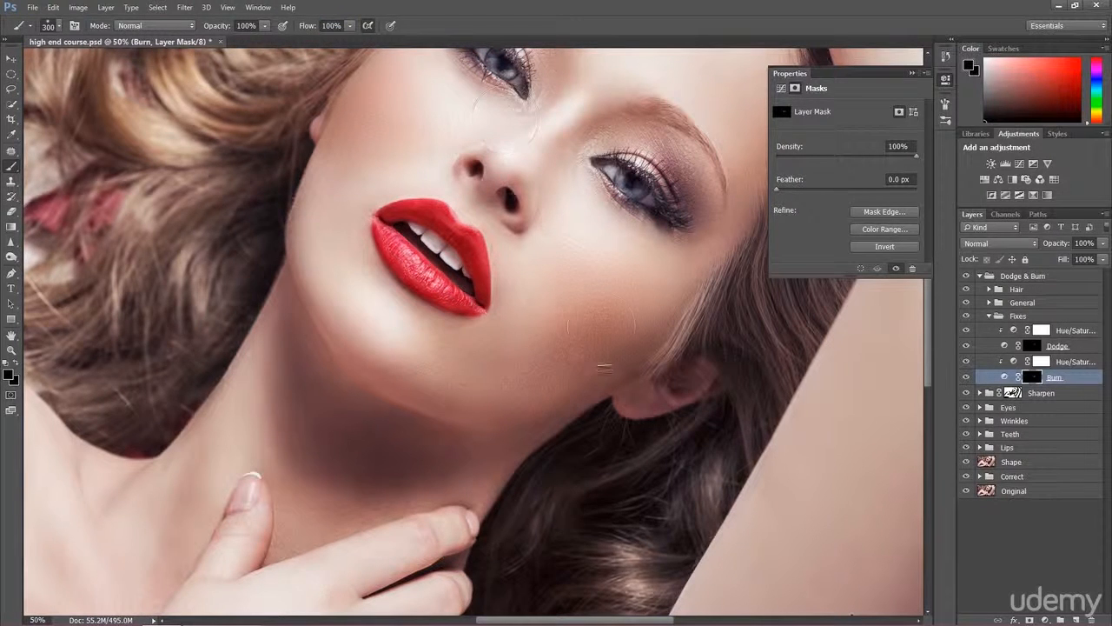
Step: Enlarge the brush to 700 px and paint out the white strokes on the Burn and Dodge masks with black
{"action": "key", "text": "bracketright"}
{"action": "key", "text": "bracketright"}
{"action": "key", "text": "bracketright"}
{"action": "key", "text": "bracketright"}
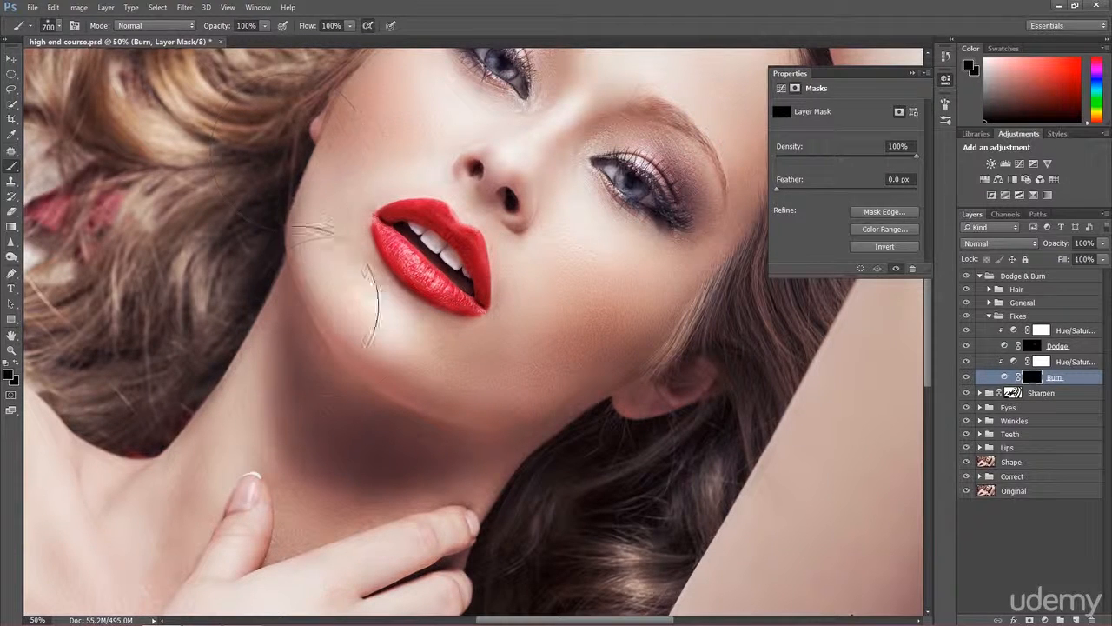
{"action": "left_click", "coordinate": [1028, 346]}
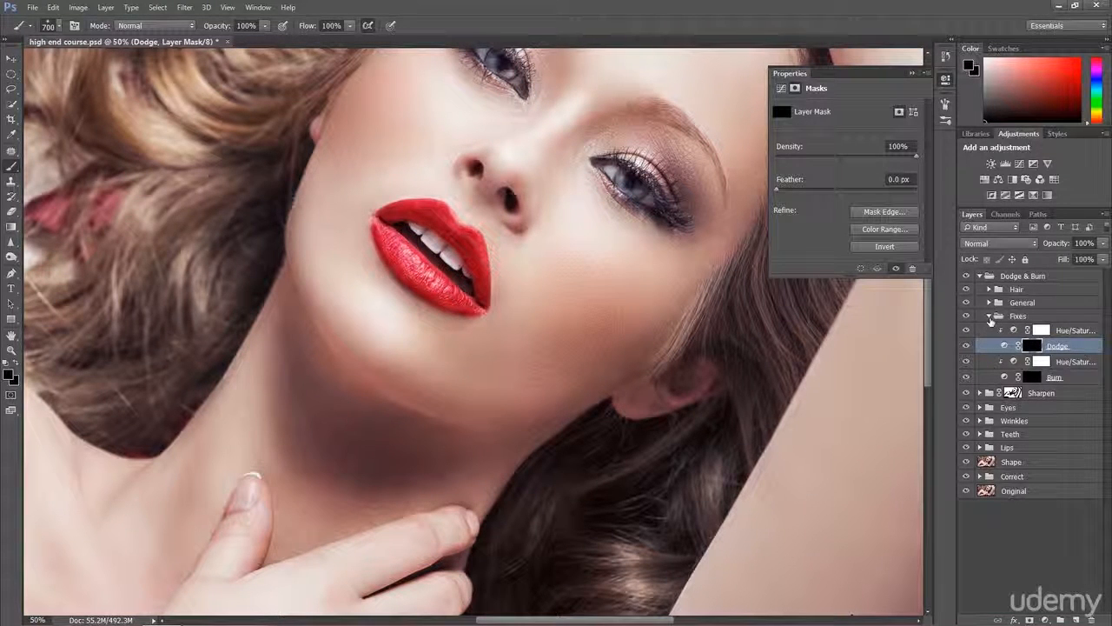
Step: Collapse the Fixes group, expand General, and rename its Curves 3 layer as "Burn" and Curves 4 as "Dodge"
{"action": "left_click", "coordinate": [989, 316]}
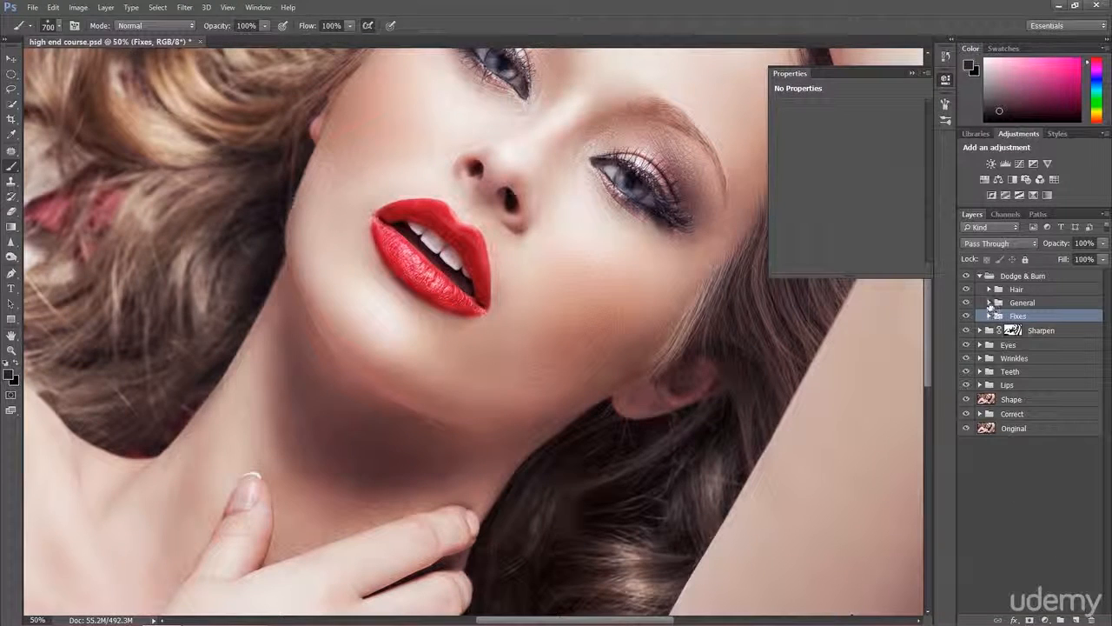
{"action": "left_click", "coordinate": [988, 302]}
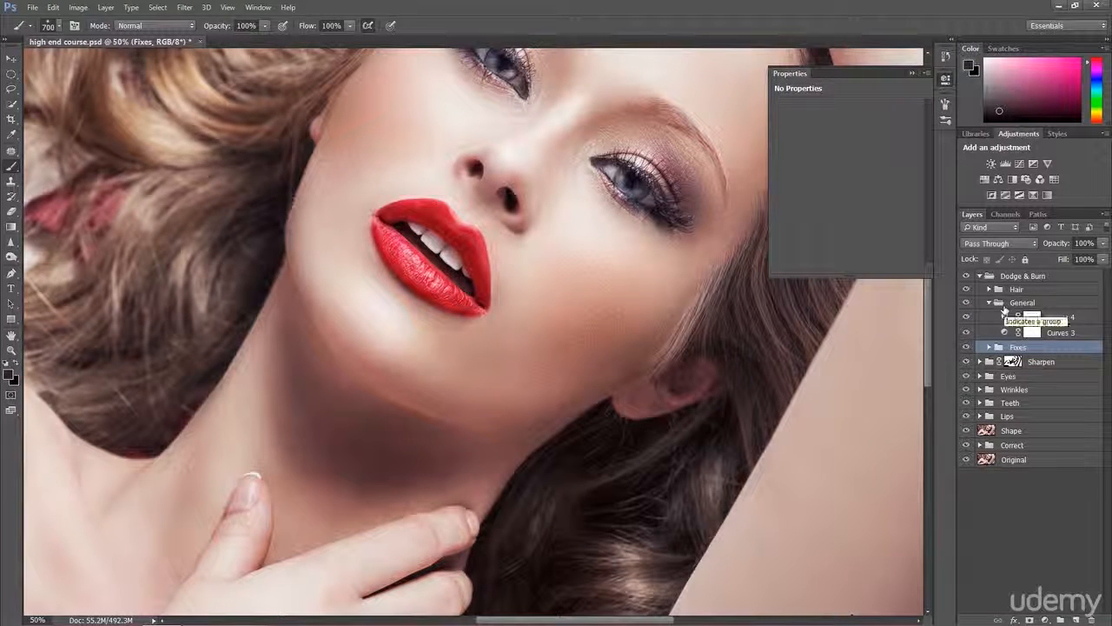
{"action": "double_click", "coordinate": [1060, 332]}
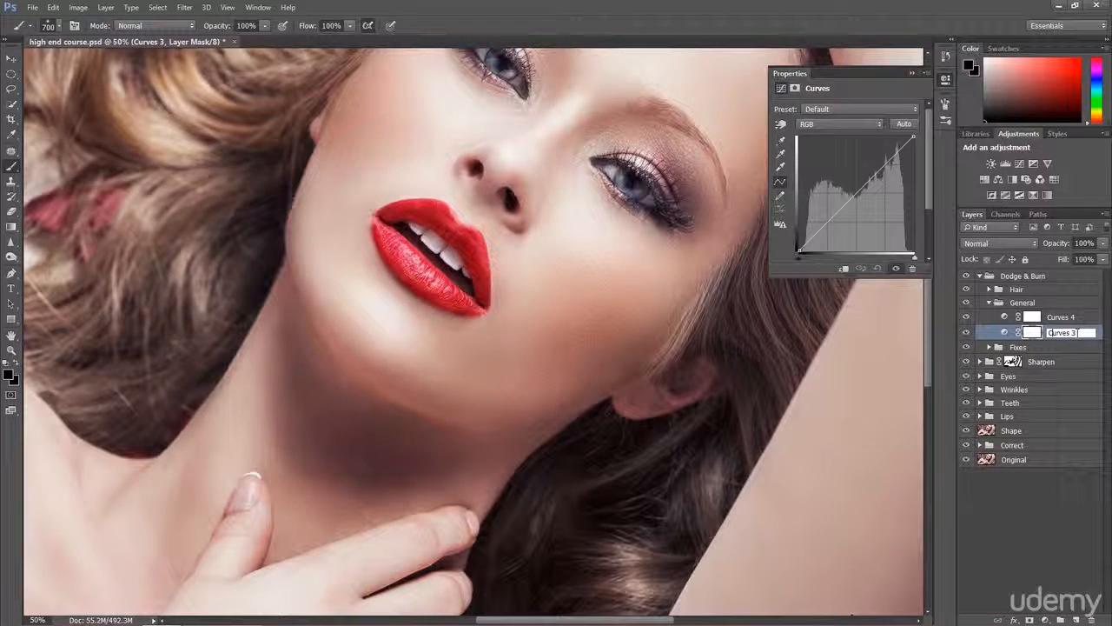
{"action": "key", "text": "BackSpace"}
{"action": "type", "text": "Burn"}
{"action": "key", "text": "Return"}
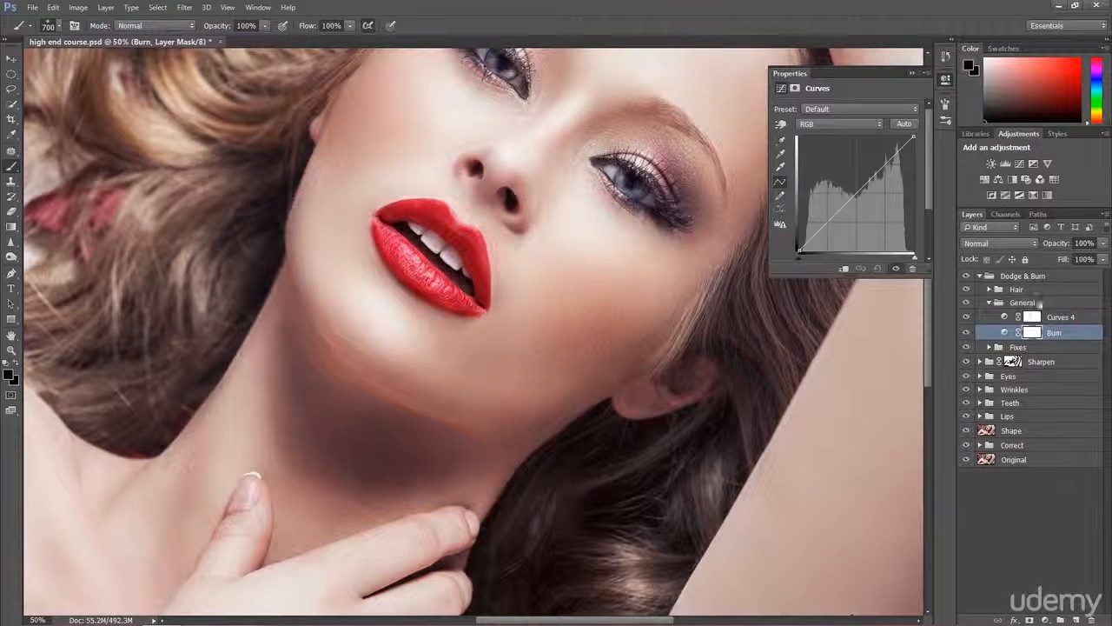
{"action": "left_click", "coordinate": [1065, 318]}
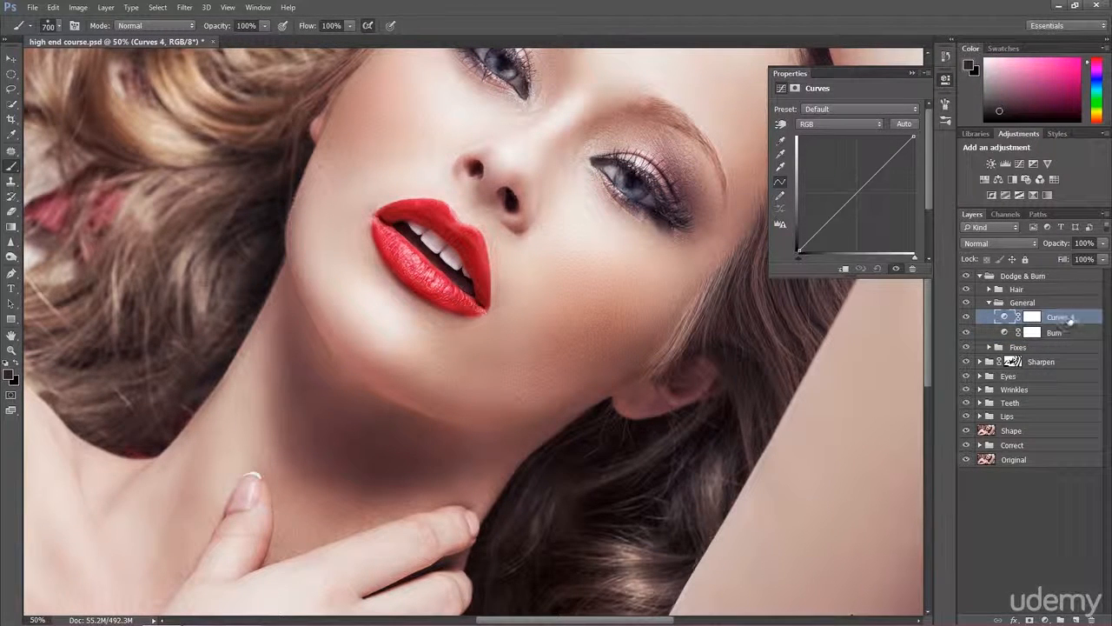
{"action": "double_click", "coordinate": [1065, 318]}
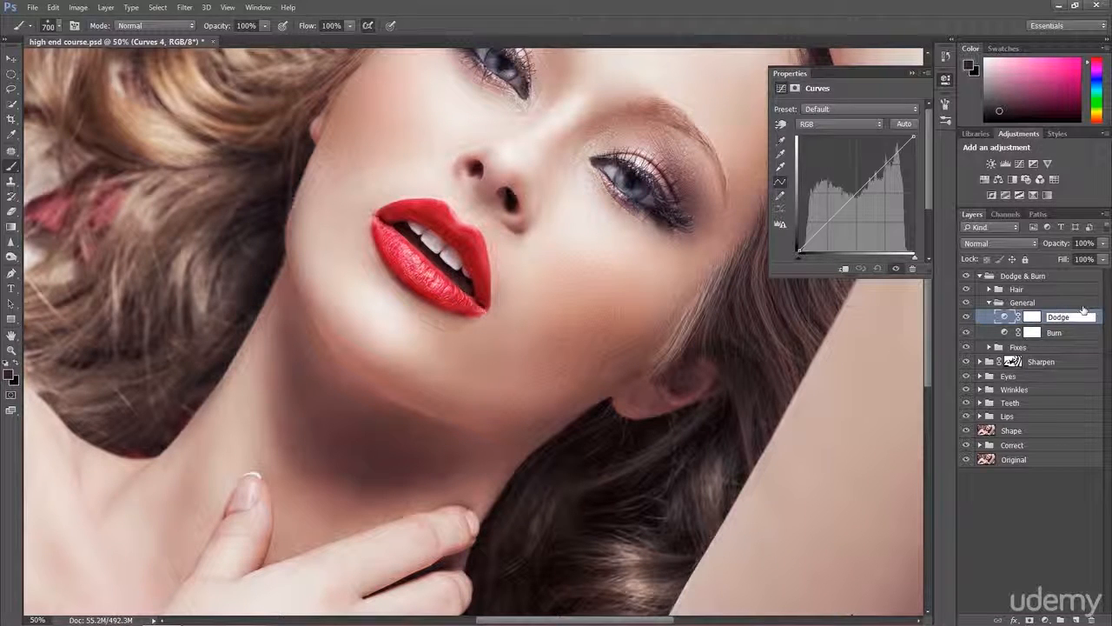
{"action": "key", "text": "Return"}
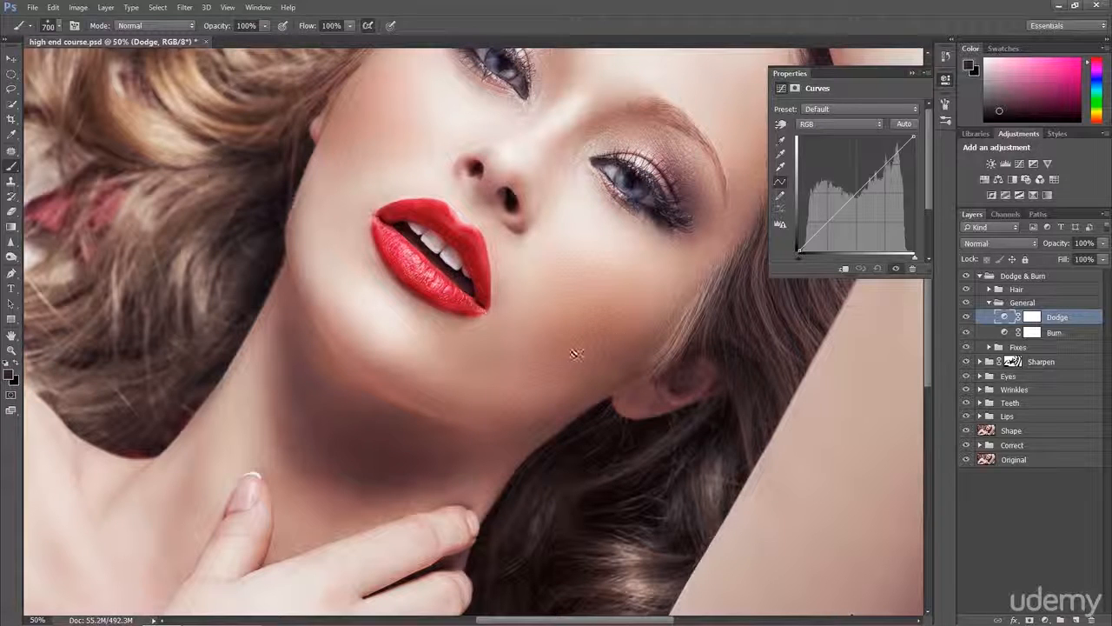
Step: Pull the midtones down on the General group's Burn curve to darken the image moderately
{"action": "left_click", "coordinate": [1032, 333]}
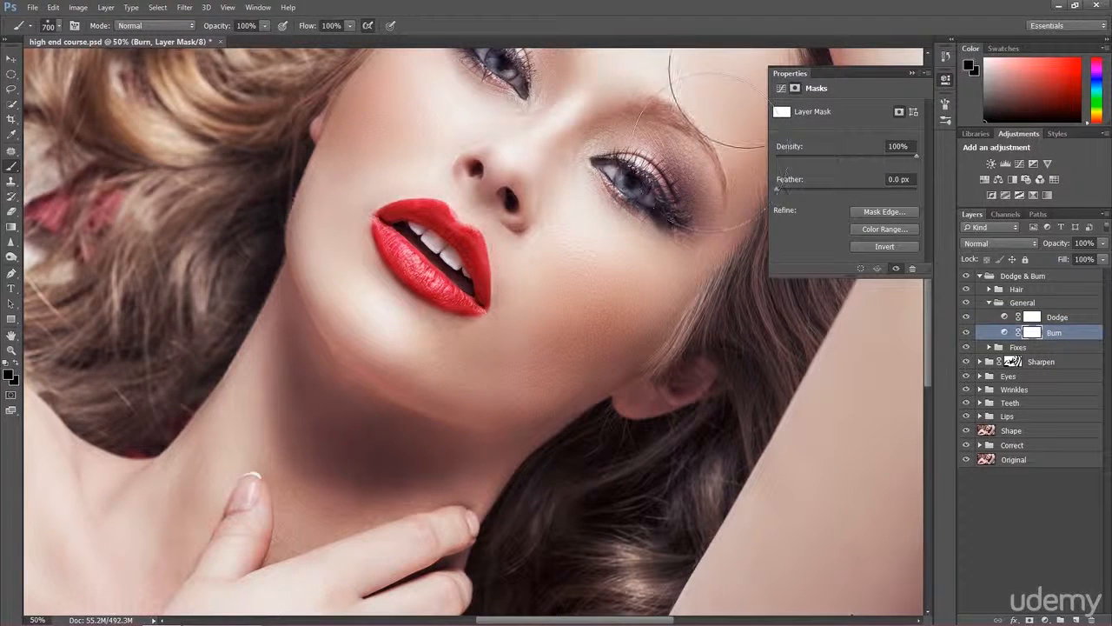
{"action": "left_click", "coordinate": [780, 89]}
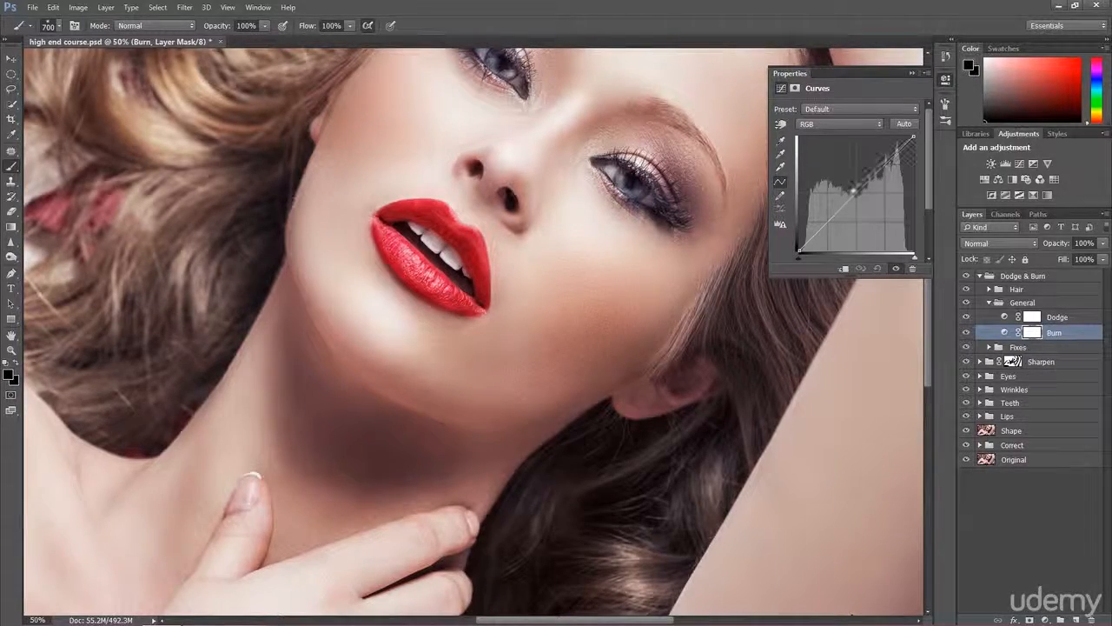
{"action": "left_click_drag", "start_coordinate": [856, 195], "coordinate": [855, 210]}
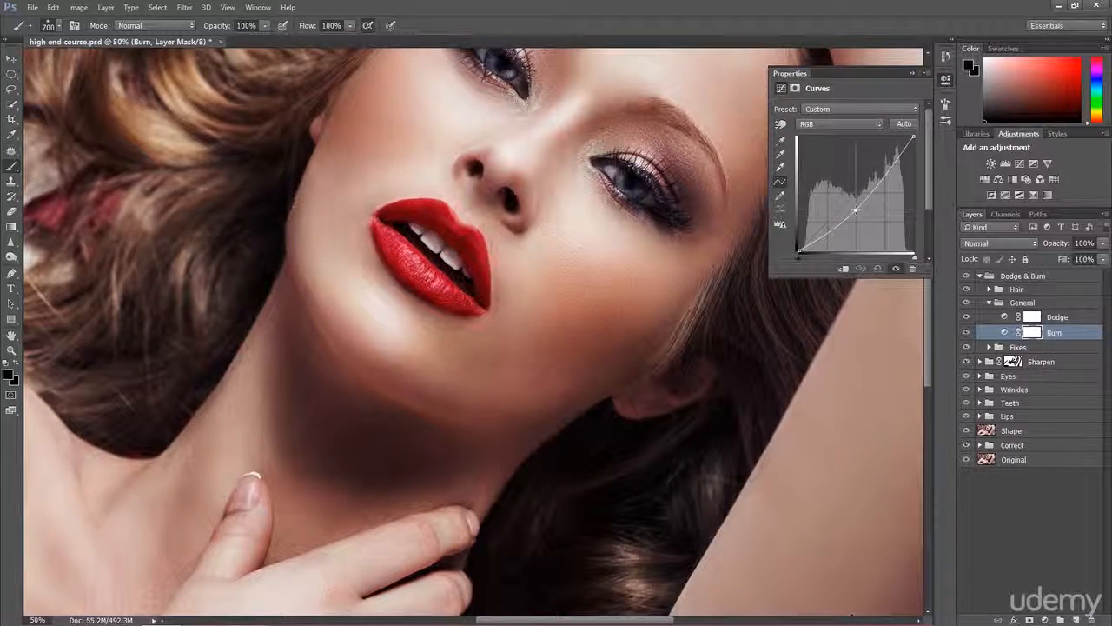
{"action": "left_click_drag", "start_coordinate": [856, 209], "coordinate": [861, 202]}
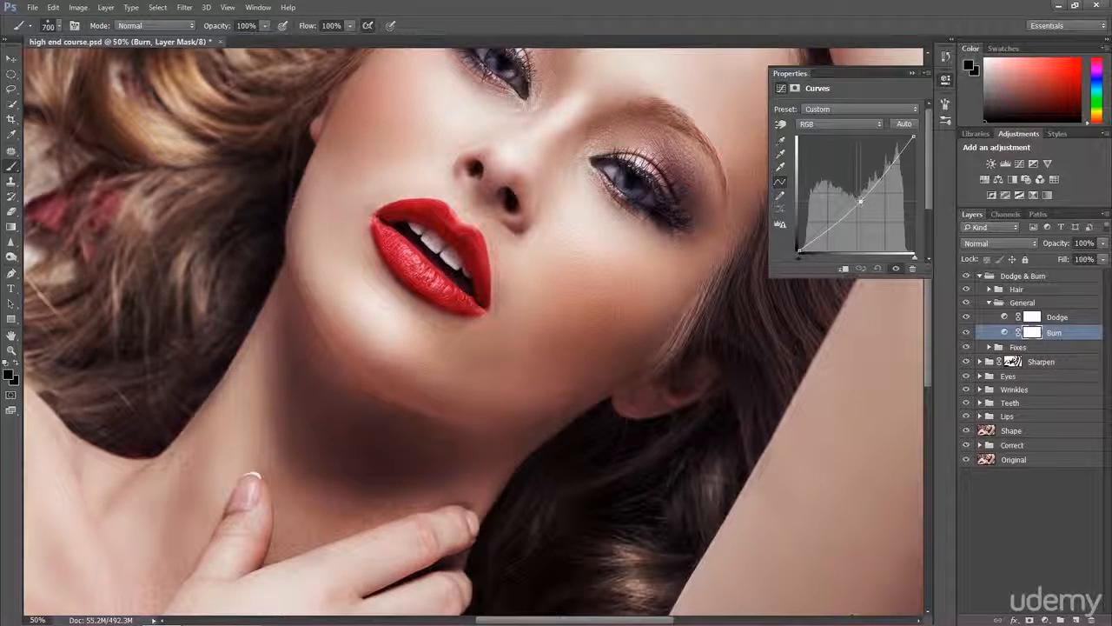
{"action": "left_click_drag", "start_coordinate": [860, 201], "coordinate": [861, 205]}
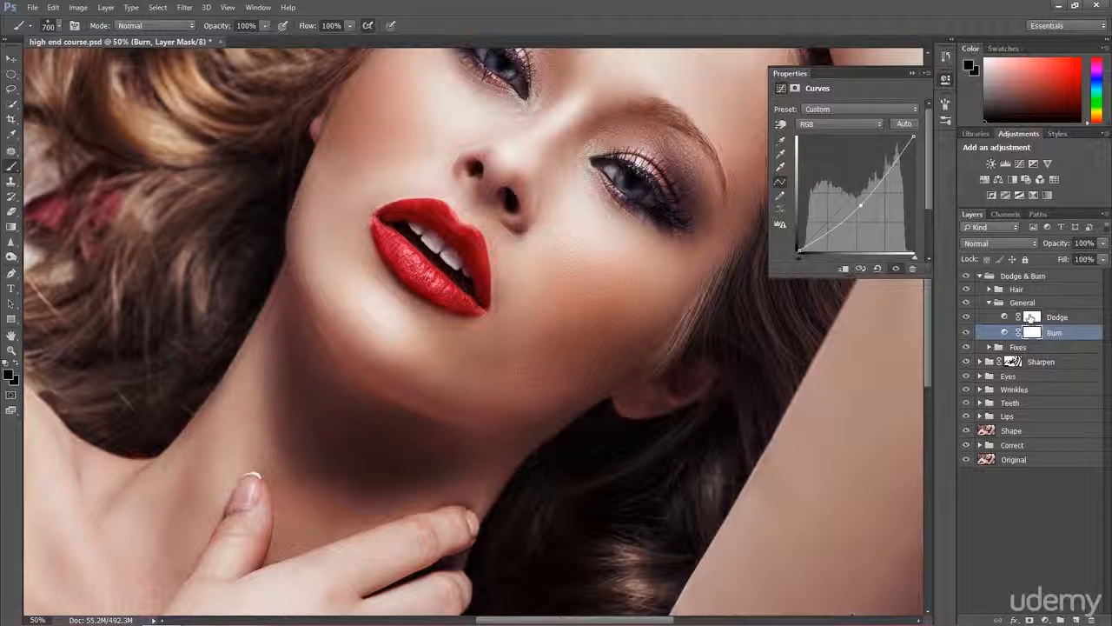
Step: Raise the midtones slightly on the General group's Dodge curve to brighten the image, and collapse the adjustment properties
{"action": "left_click", "coordinate": [1031, 318]}
{"action": "left_click", "coordinate": [780, 88]}
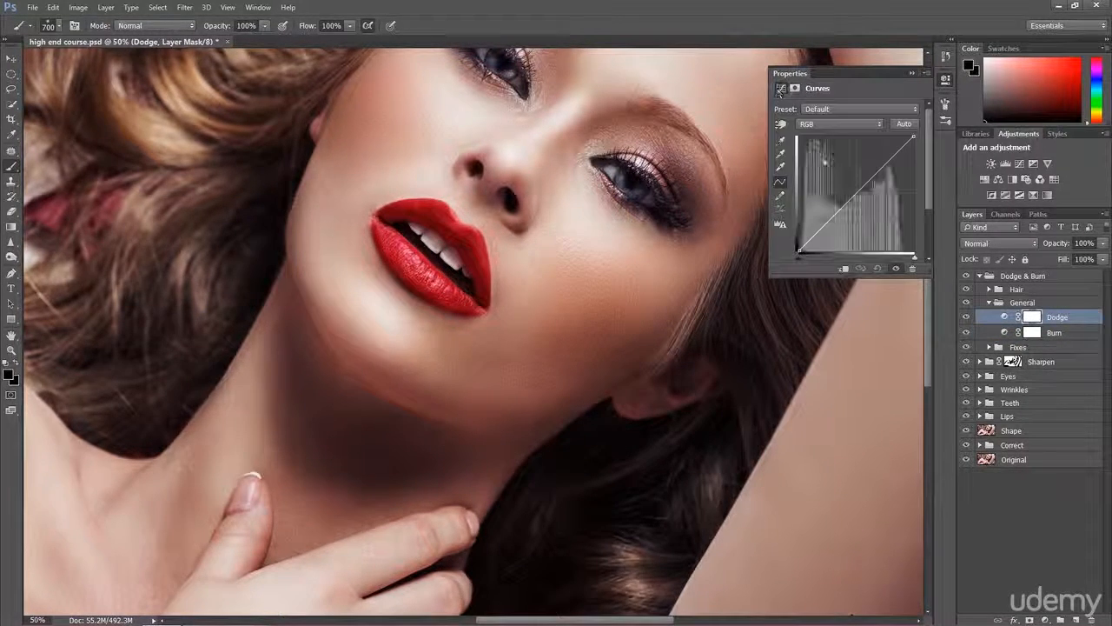
{"action": "left_click_drag", "start_coordinate": [850, 192], "coordinate": [849, 186]}
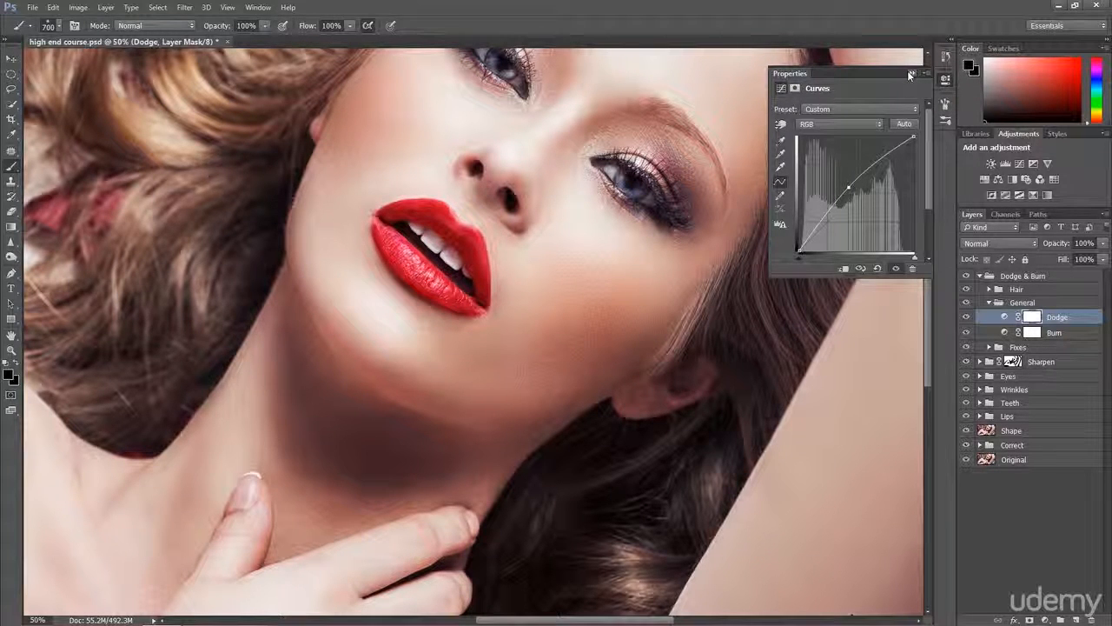
{"action": "left_click", "coordinate": [908, 72]}
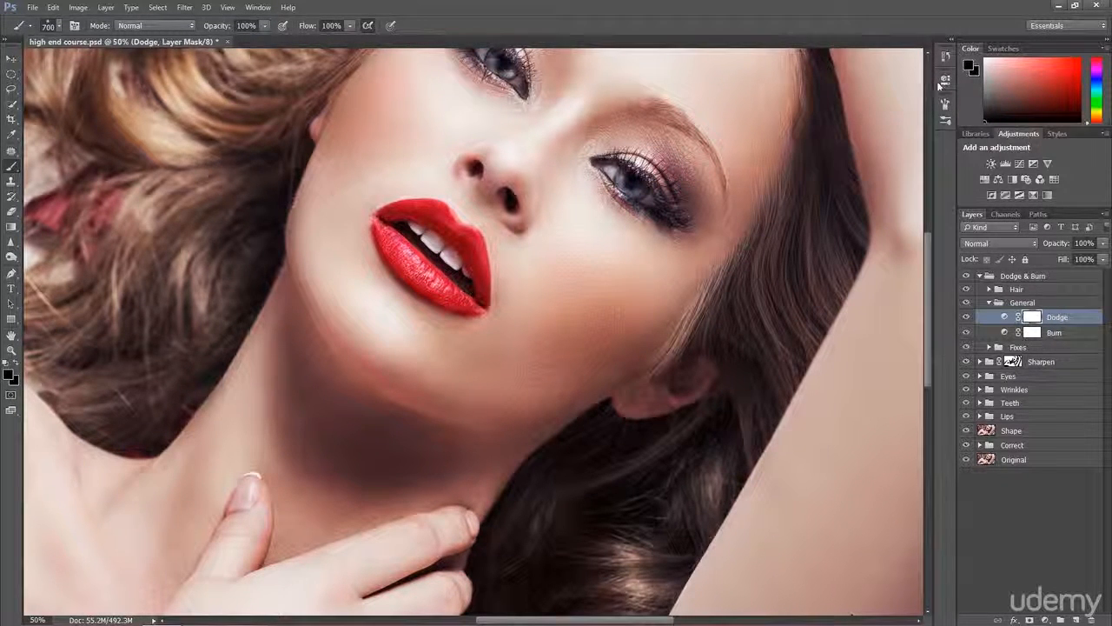
Step: Hide the Dodge layer and add a Hue/Saturation adjustment directly above Burn with Saturation at -13
{"action": "left_click", "coordinate": [1032, 336]}
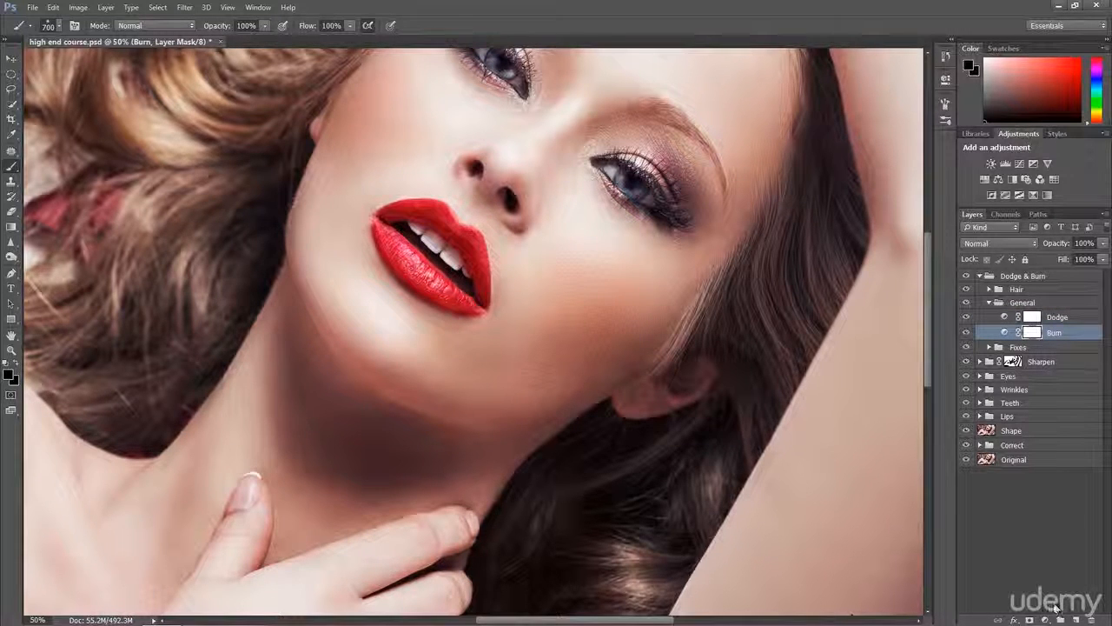
{"action": "left_click", "coordinate": [966, 317]}
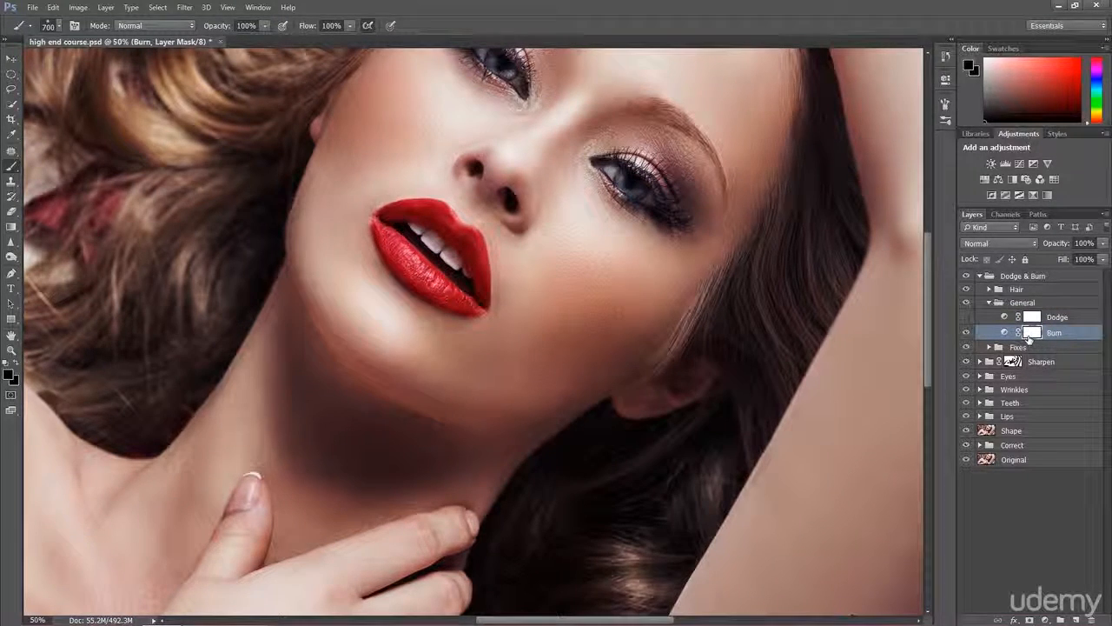
{"action": "left_click", "coordinate": [966, 333]}
{"action": "left_click", "coordinate": [967, 334]}
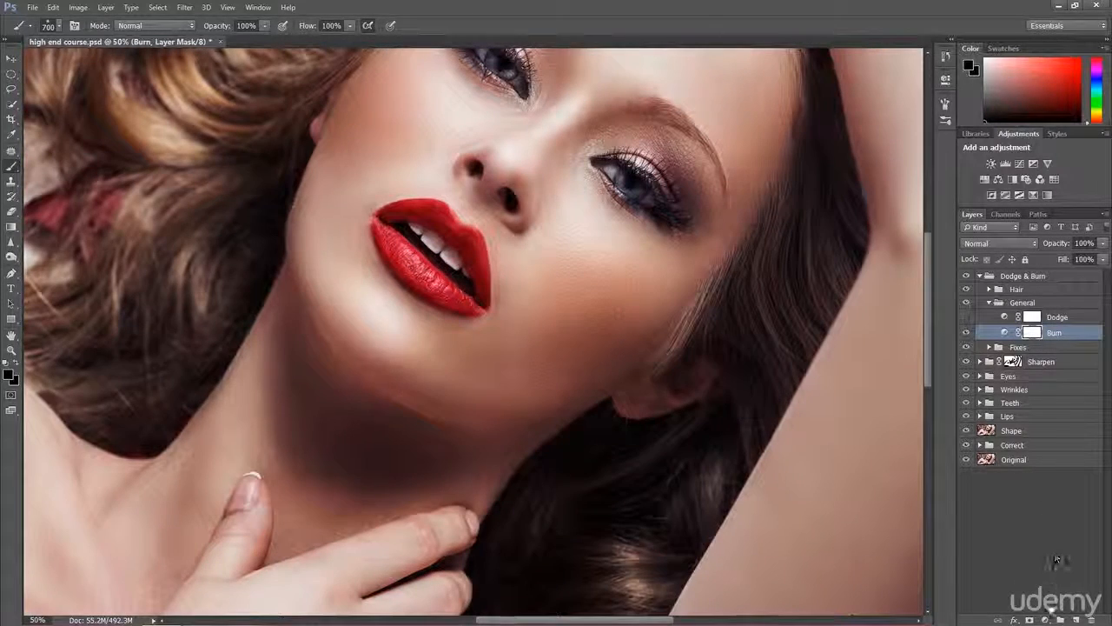
{"action": "mouse_move", "coordinate": [1049, 615]}
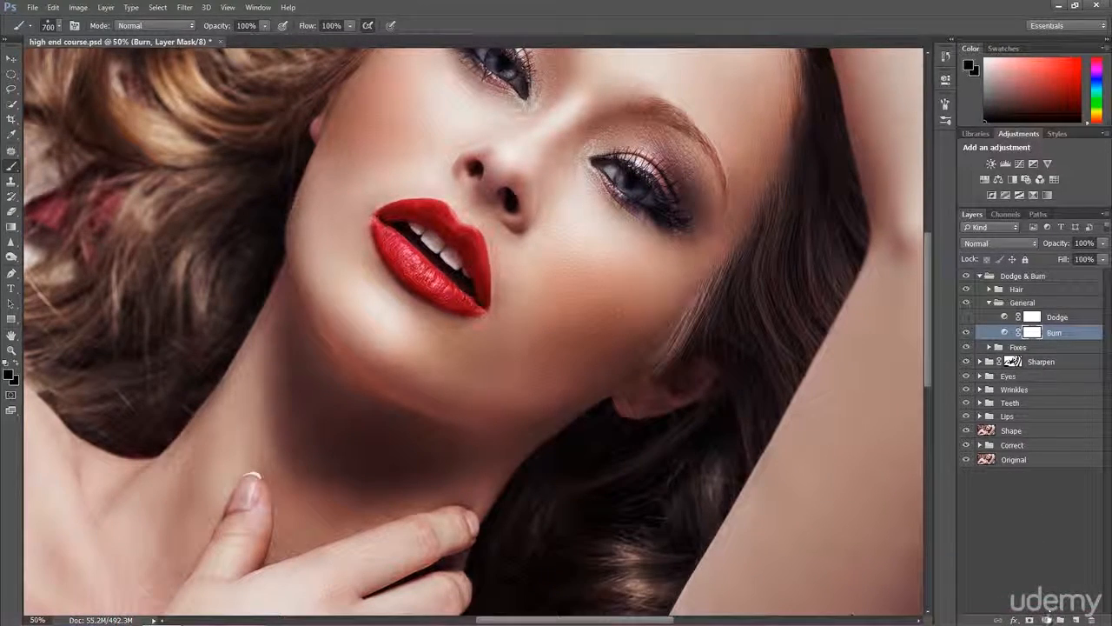
{"action": "left_click", "coordinate": [1042, 618]}
{"action": "left_click", "coordinate": [1031, 467]}
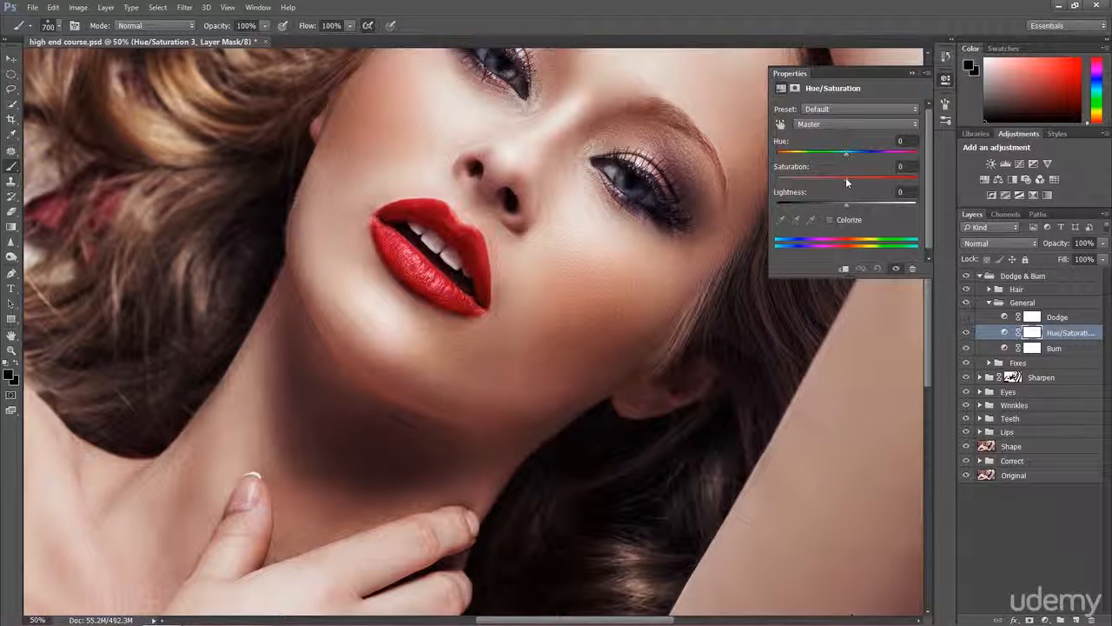
{"action": "left_click_drag", "start_coordinate": [846, 177], "coordinate": [837, 178]}
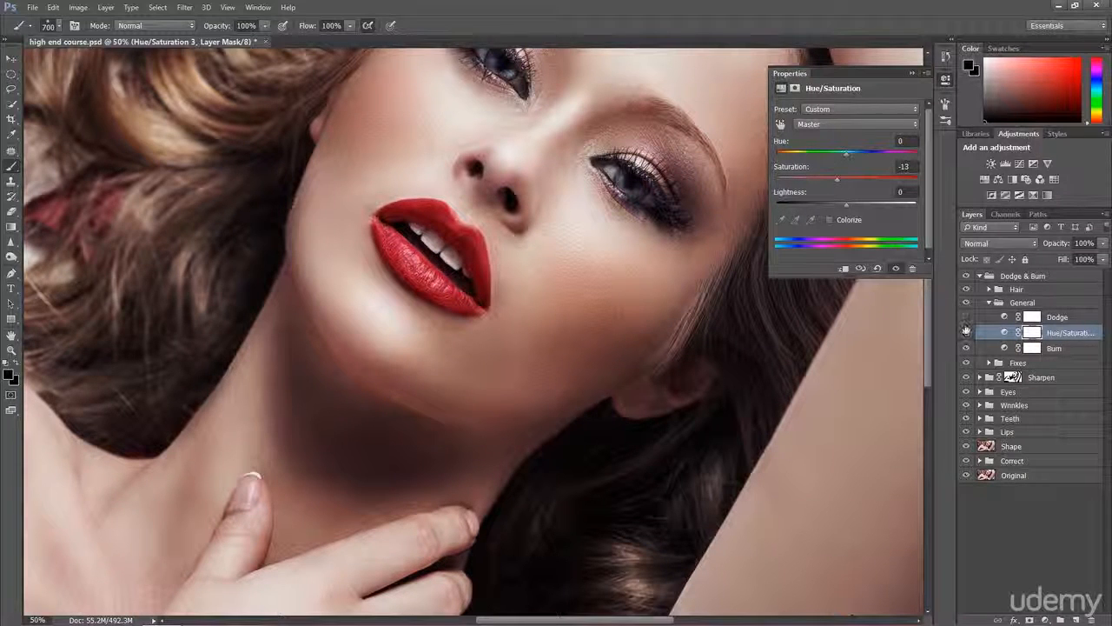
Step: Toggle the General group's visibility repeatedly to compare the portrait with and without the desaturated burn effect
{"action": "left_click", "coordinate": [965, 303]}
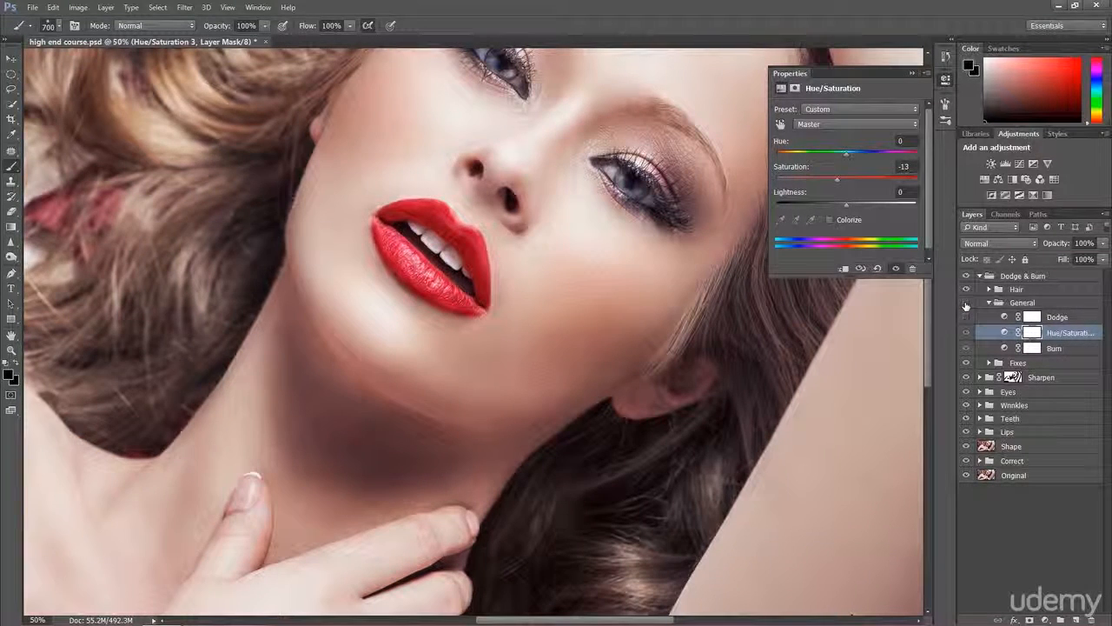
{"action": "left_click", "coordinate": [965, 304]}
{"action": "left_click", "coordinate": [965, 304]}
{"action": "left_click", "coordinate": [965, 304]}
{"action": "left_click", "coordinate": [965, 304]}
{"action": "left_click", "coordinate": [966, 304]}
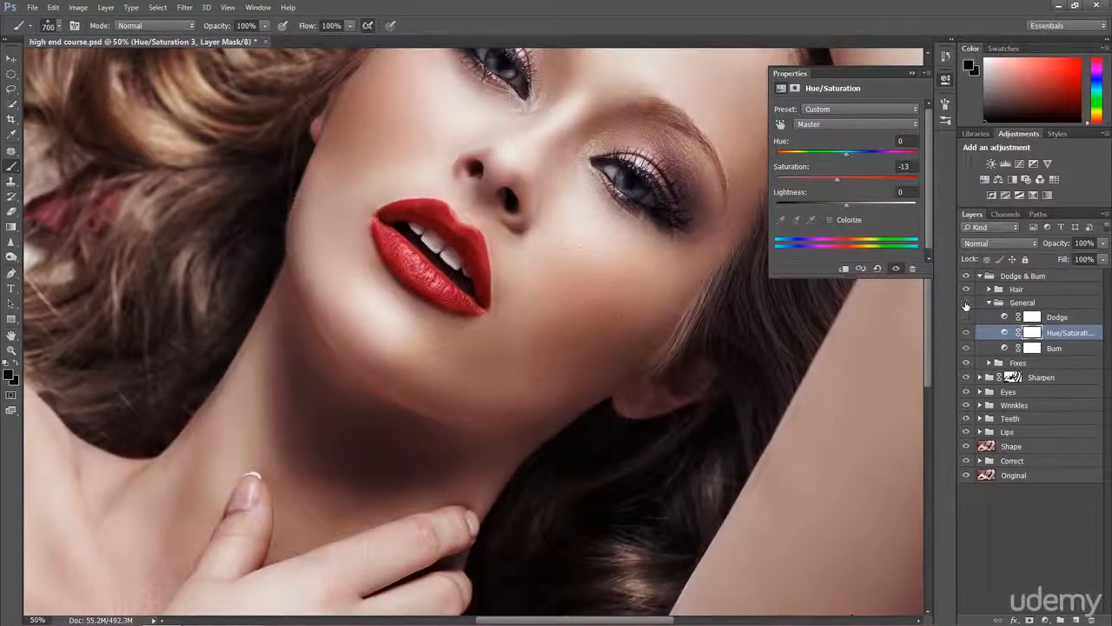
{"action": "left_click", "coordinate": [965, 304]}
{"action": "left_click", "coordinate": [965, 304]}
{"action": "left_click", "coordinate": [965, 304]}
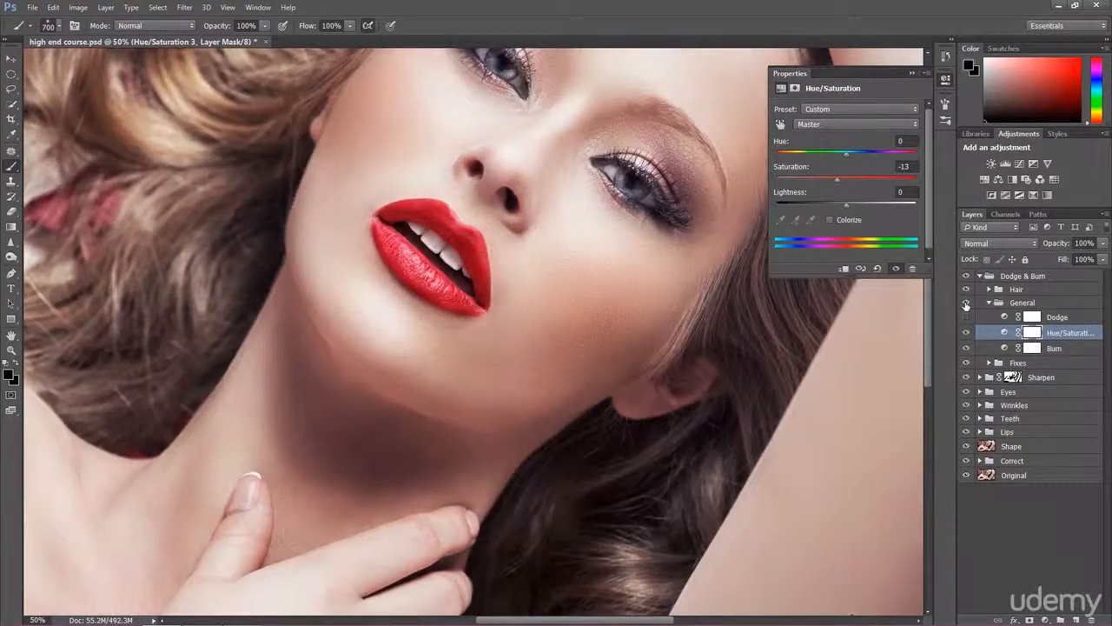
{"action": "left_click", "coordinate": [965, 304]}
{"action": "left_click", "coordinate": [965, 304]}
{"action": "left_click", "coordinate": [966, 304]}
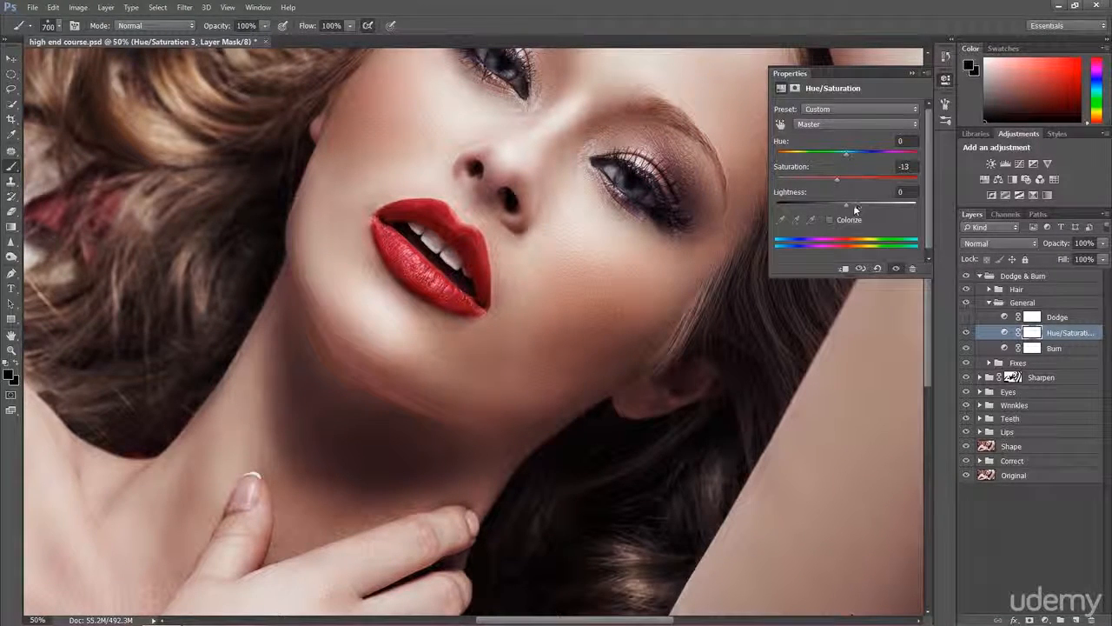
Step: Clip the Hue/Saturation 3 adjustment to the Burn layer in the General group
{"action": "mouse_move", "coordinate": [848, 204]}
{"action": "left_mouse_down"}
{"action": "mouse_move", "coordinate": [829, 205]}
{"action": "mouse_move", "coordinate": [847, 202]}
{"action": "left_mouse_up"}
{"action": "right_click", "coordinate": [1065, 334]}
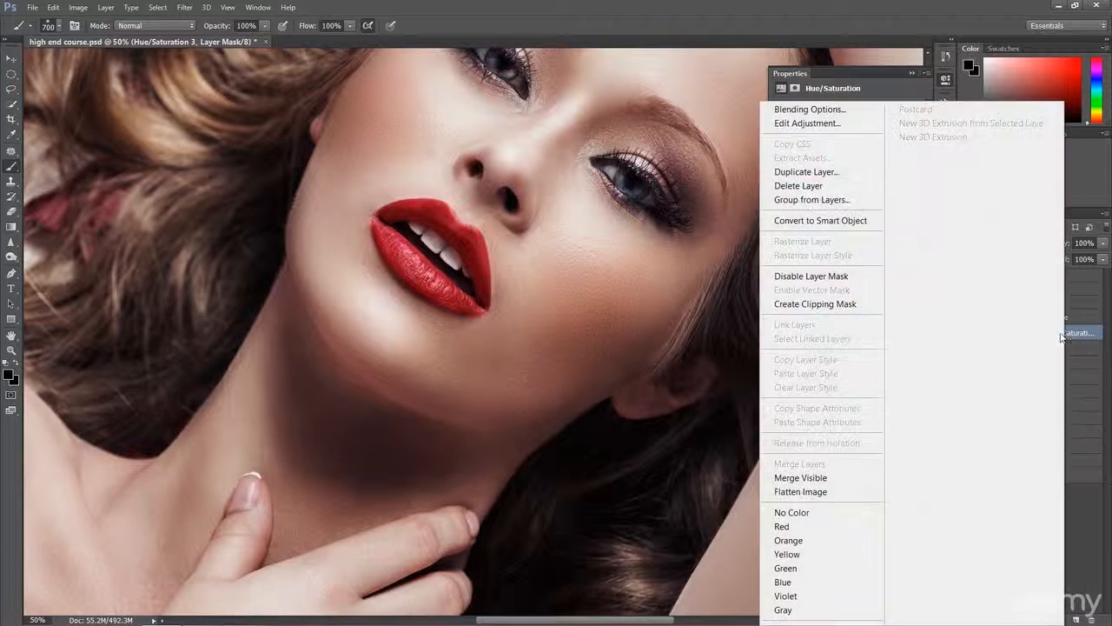
{"action": "left_click", "coordinate": [827, 304]}
Step: Invert the General group's Burn mask to black, make the Dodge layer visible again and select its mask
{"action": "left_click", "coordinate": [1037, 349]}
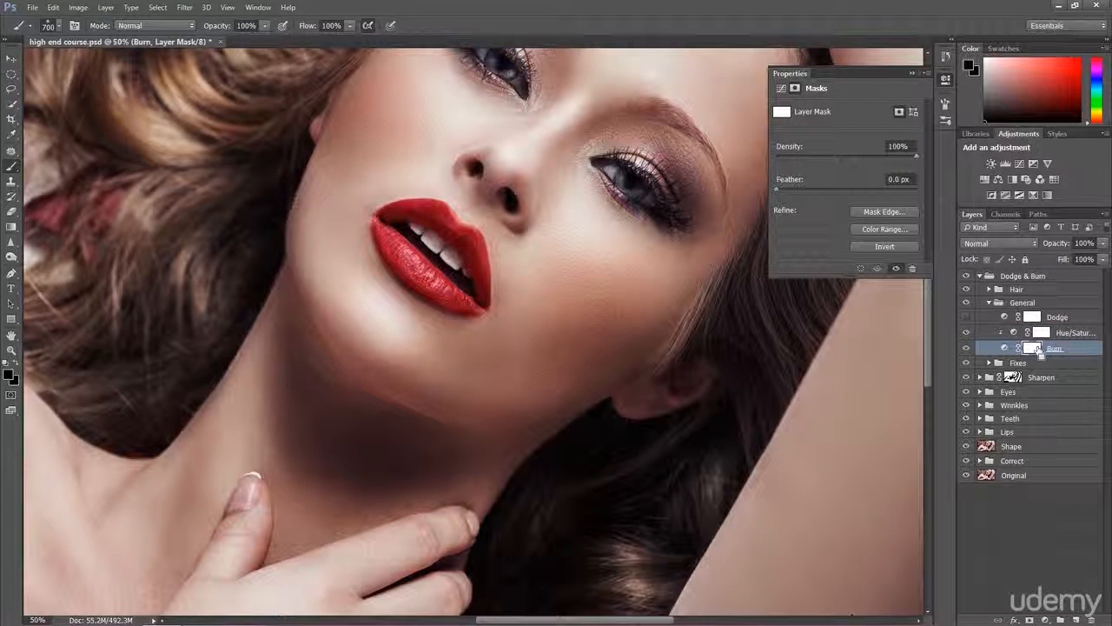
{"action": "key", "text": "ctrl+i"}
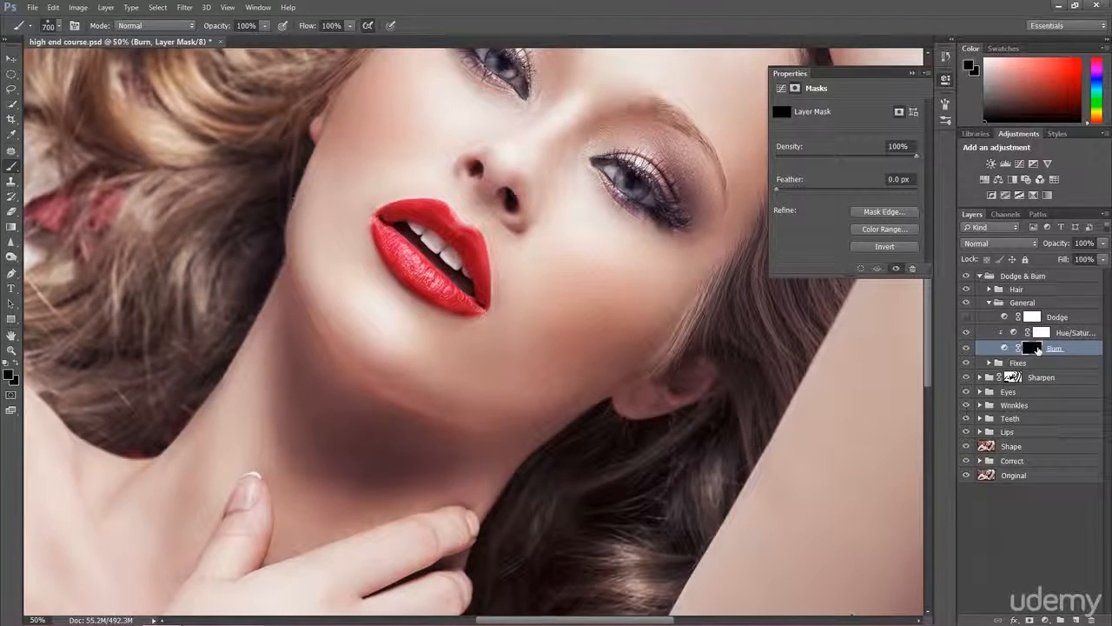
{"action": "left_click", "coordinate": [965, 316]}
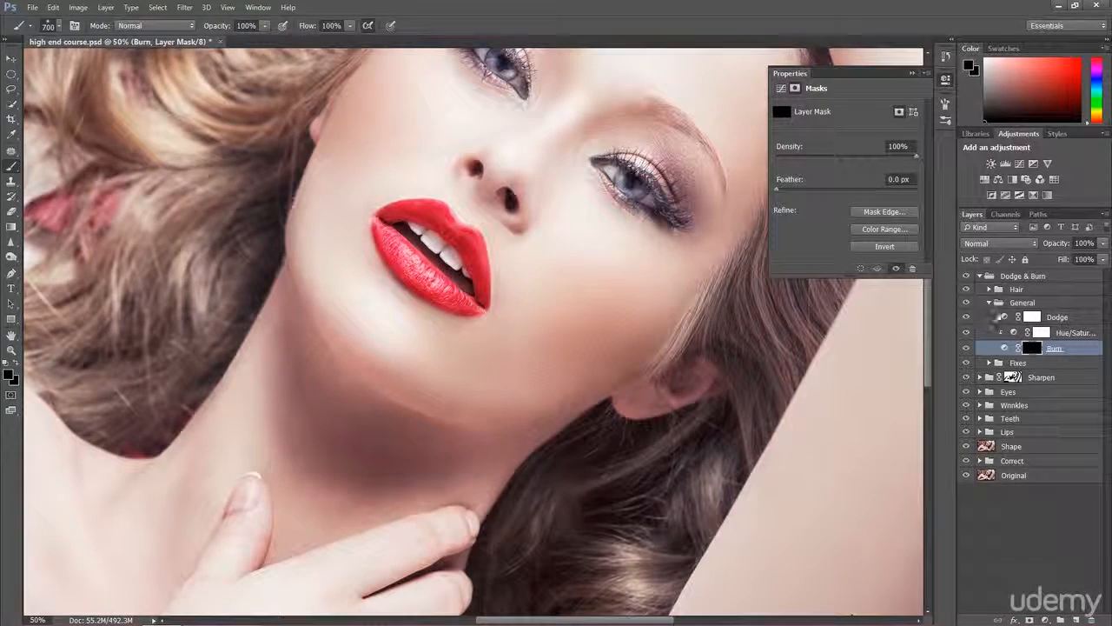
{"action": "left_click", "coordinate": [1032, 317]}
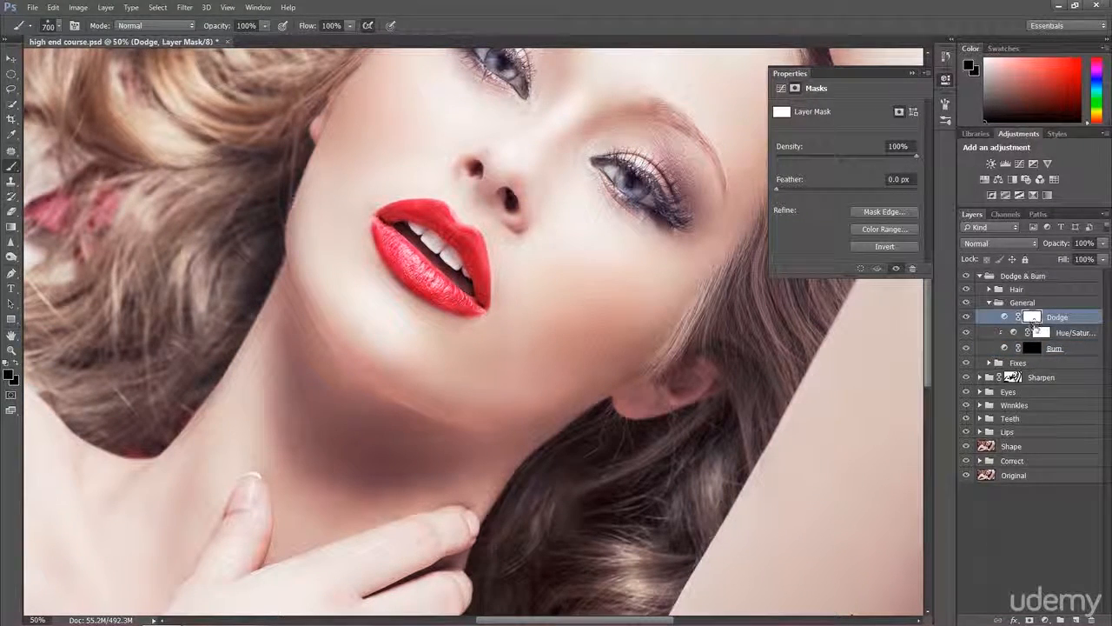
{"action": "left_click", "coordinate": [1042, 619]}
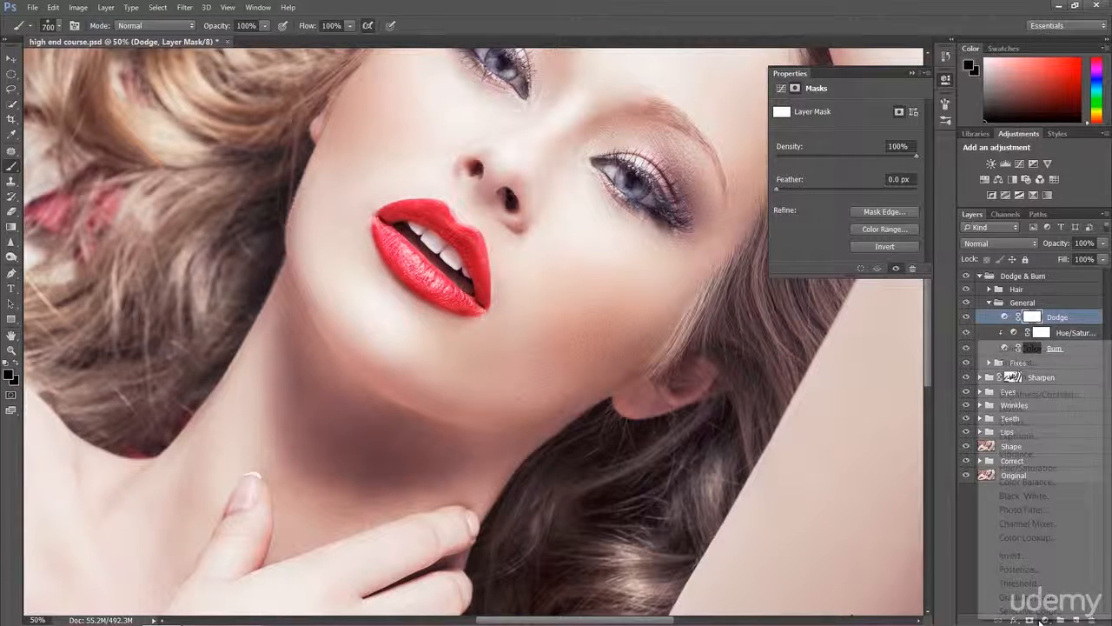
{"action": "left_click", "coordinate": [1037, 519]}
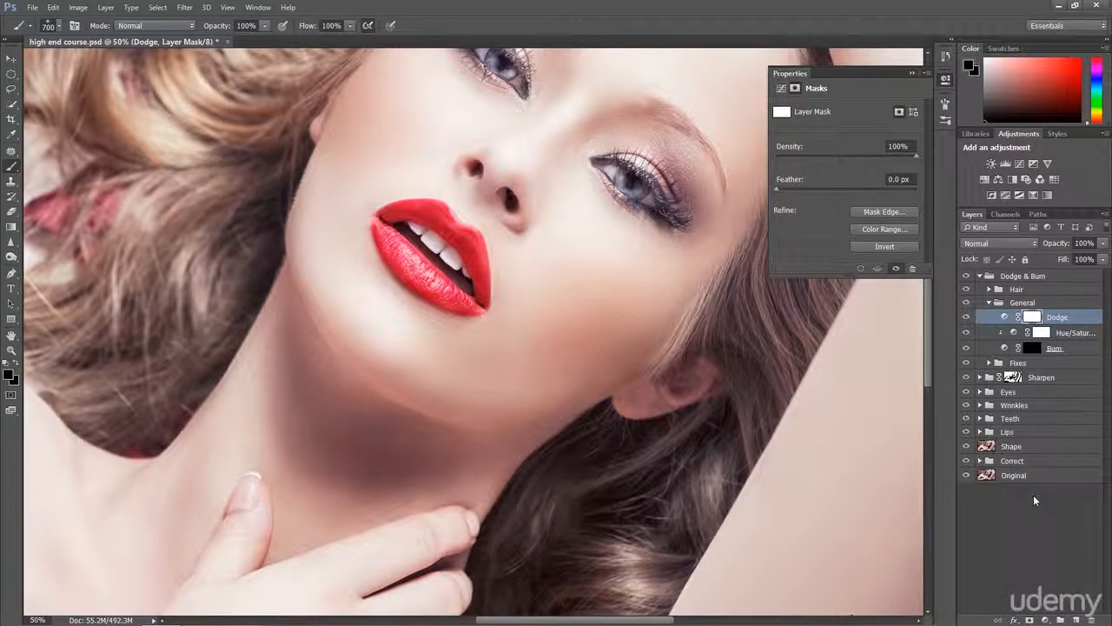
{"action": "left_click", "coordinate": [1045, 619]}
{"action": "key", "text": "Escape"}
{"action": "left_click", "coordinate": [1046, 620]}
{"action": "key", "text": "Escape"}
{"action": "left_click", "coordinate": [1046, 618]}
{"action": "key", "text": "Escape"}
Step: Add a Hue/Saturation adjustment above Dodge with Saturation at -20 and compare the image with and without it
{"action": "left_click", "coordinate": [984, 179]}
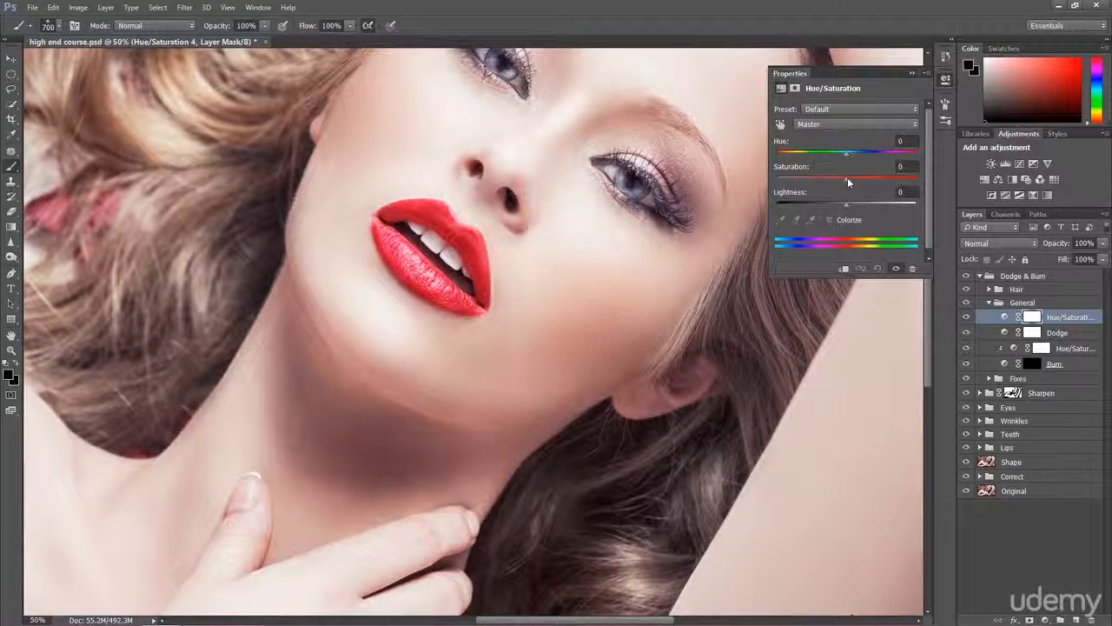
{"action": "left_click_drag", "start_coordinate": [847, 177], "coordinate": [837, 179]}
{"action": "left_click_drag", "start_coordinate": [836, 180], "coordinate": [833, 181]}
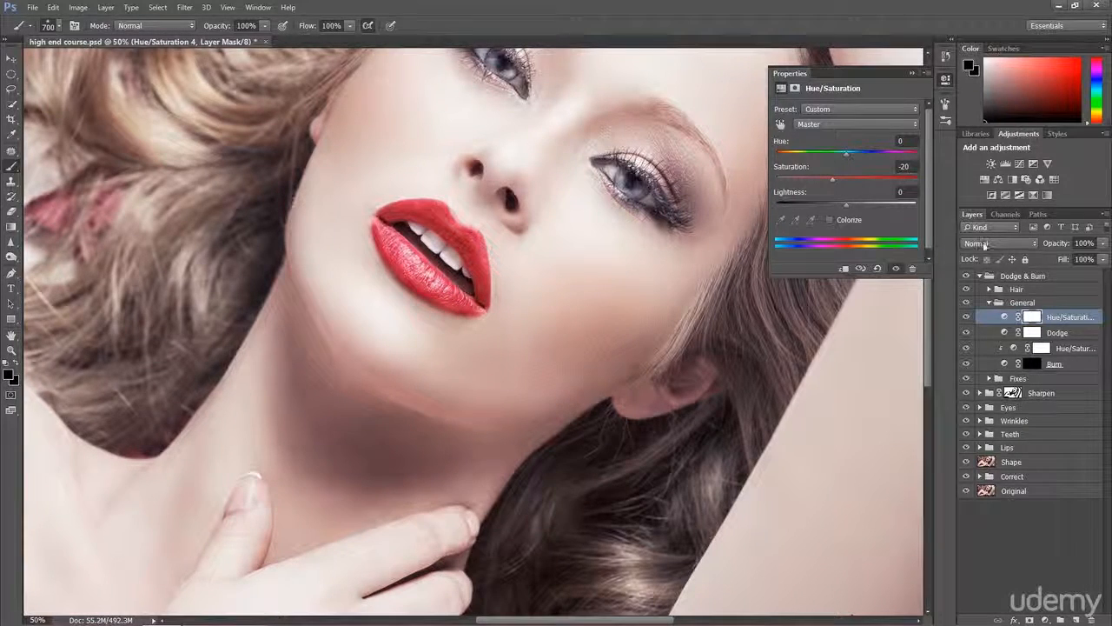
{"action": "left_click", "coordinate": [964, 318]}
{"action": "left_click", "coordinate": [965, 319]}
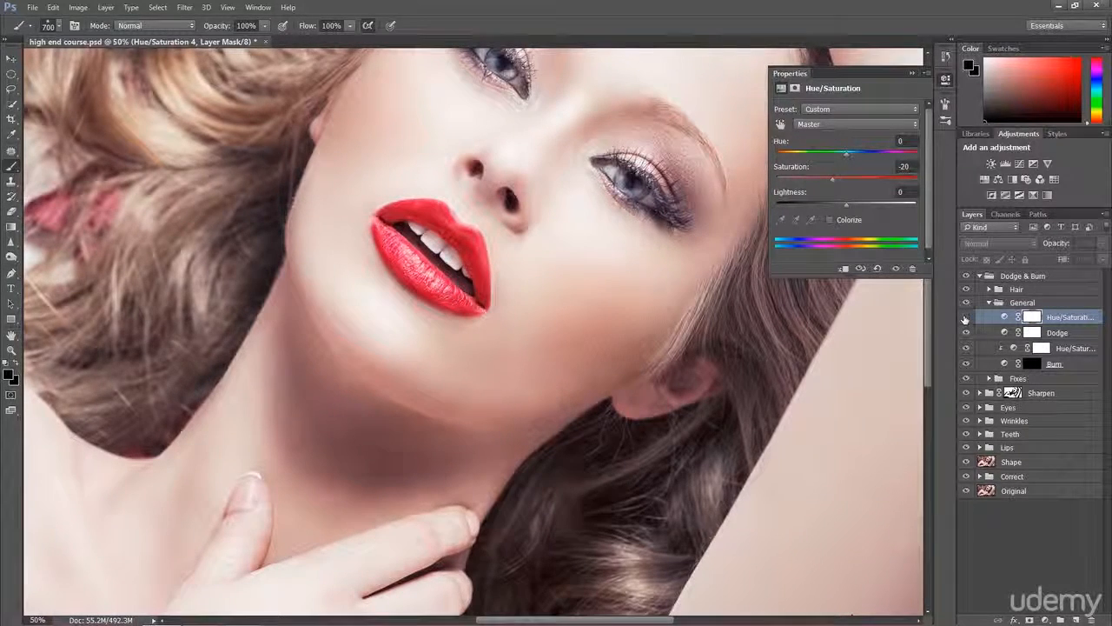
{"action": "left_click", "coordinate": [964, 318]}
Step: Clip the Hue/Saturation 4 adjustment to the Dodge layer and invert the Dodge mask to black
{"action": "right_click", "coordinate": [1051, 320]}
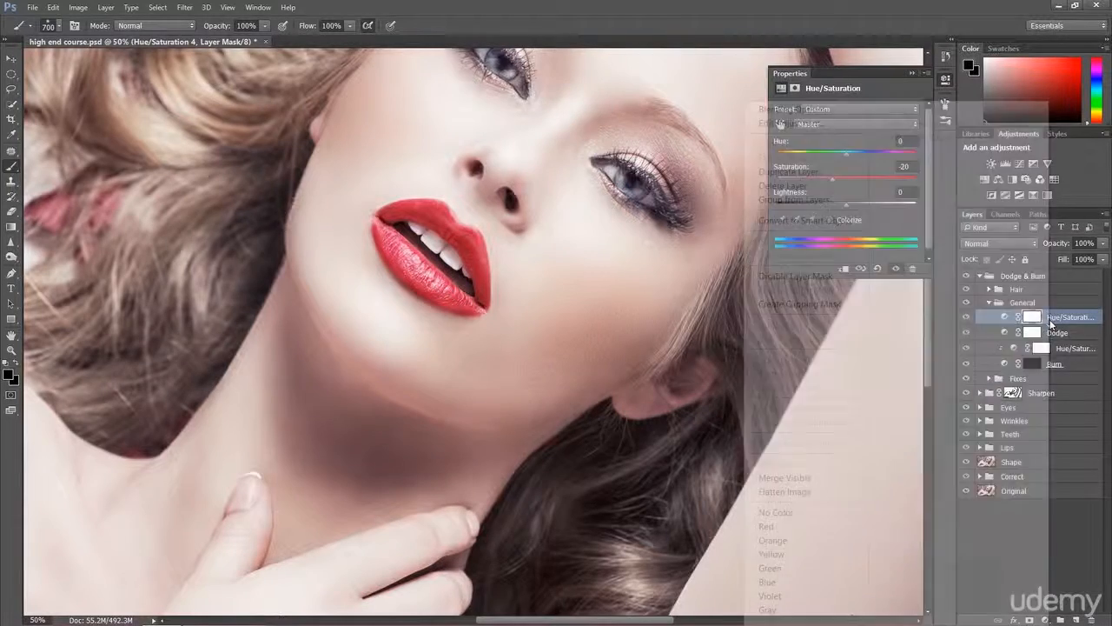
{"action": "left_click", "coordinate": [836, 303]}
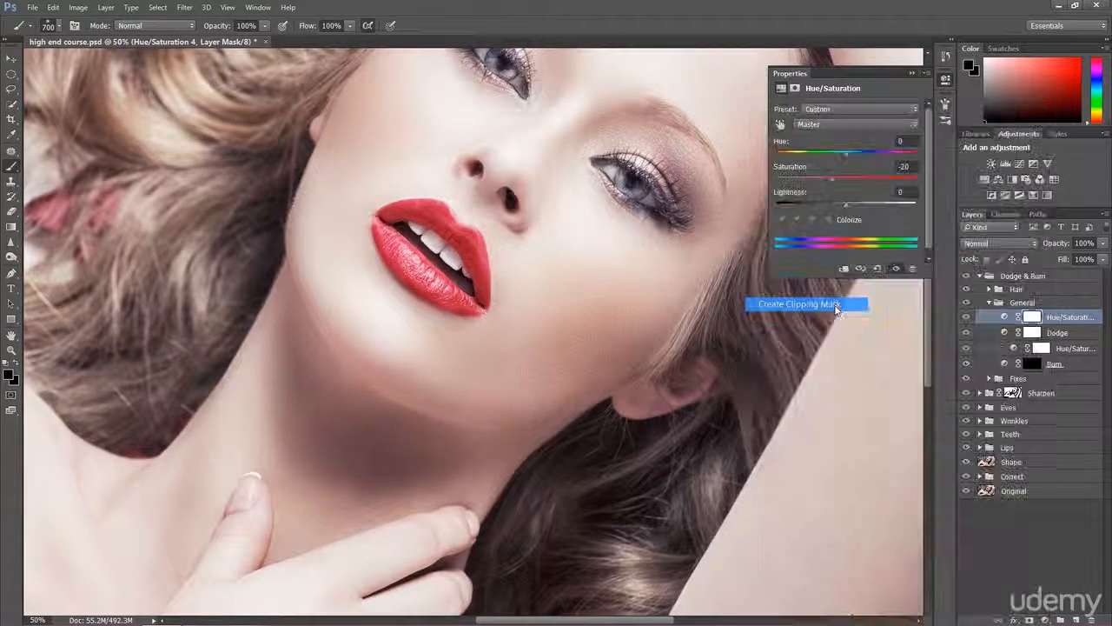
{"action": "left_click", "coordinate": [1028, 333]}
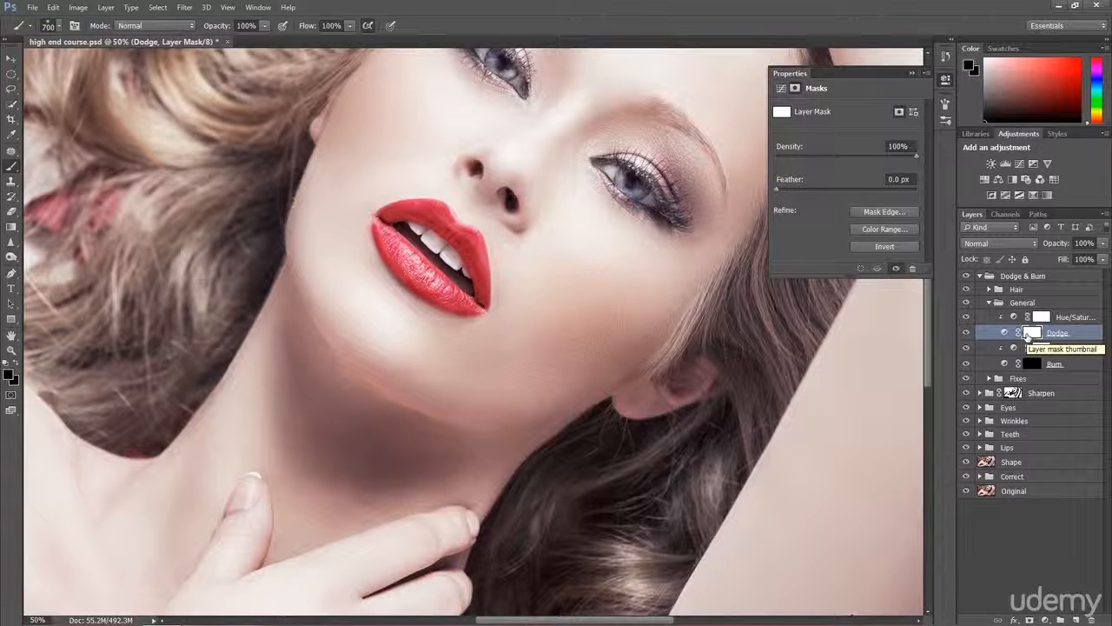
{"action": "key", "text": "ctrl+i"}
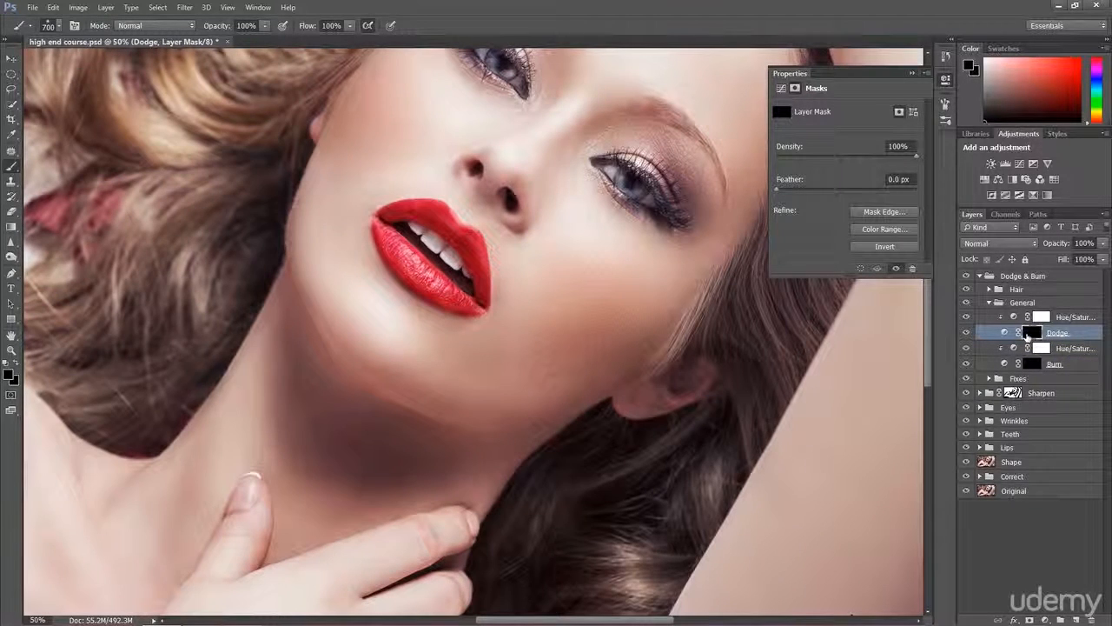
Step: Close the mask properties, collapse the General group and expand the Hair group to show its Curves layers
{"action": "left_click", "coordinate": [946, 78]}
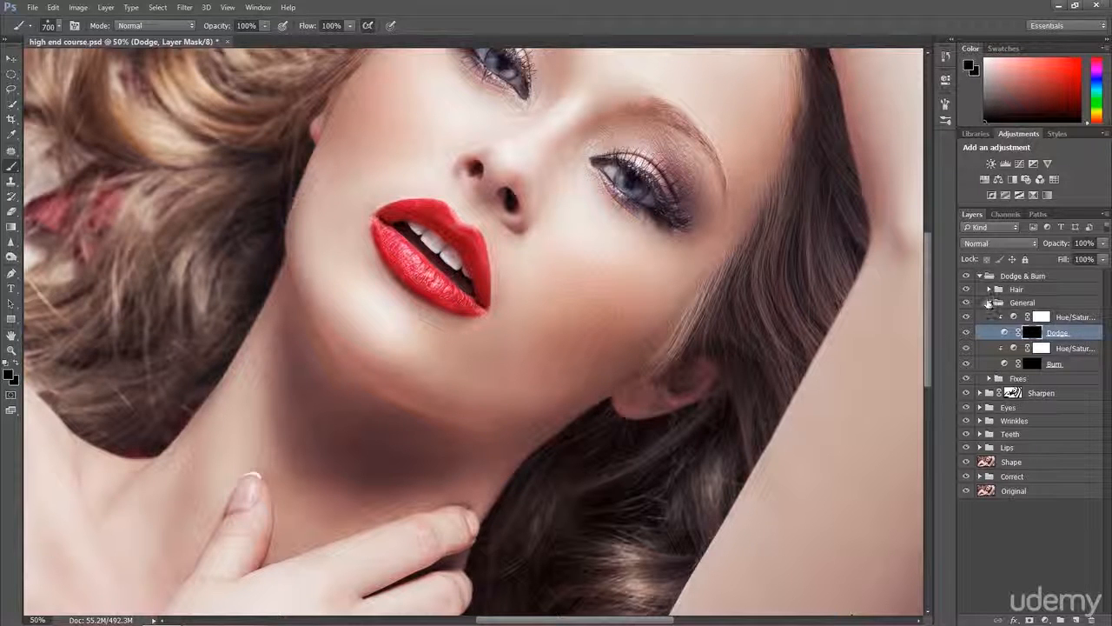
{"action": "left_click", "coordinate": [988, 301]}
{"action": "left_click", "coordinate": [989, 289]}
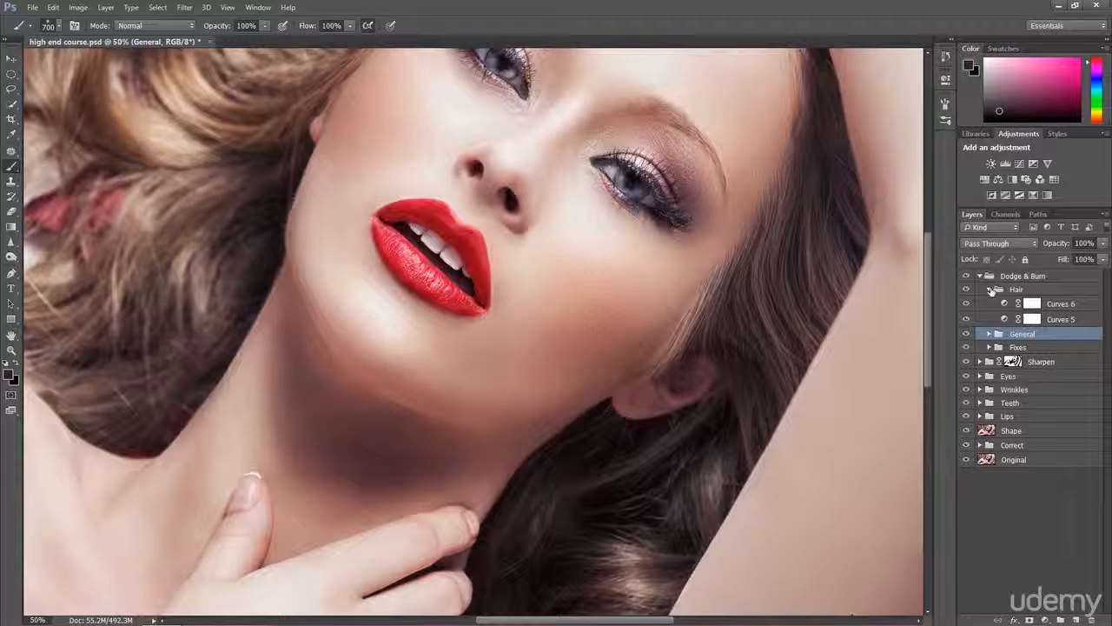
{"action": "key", "text": "ctrl+minus"}
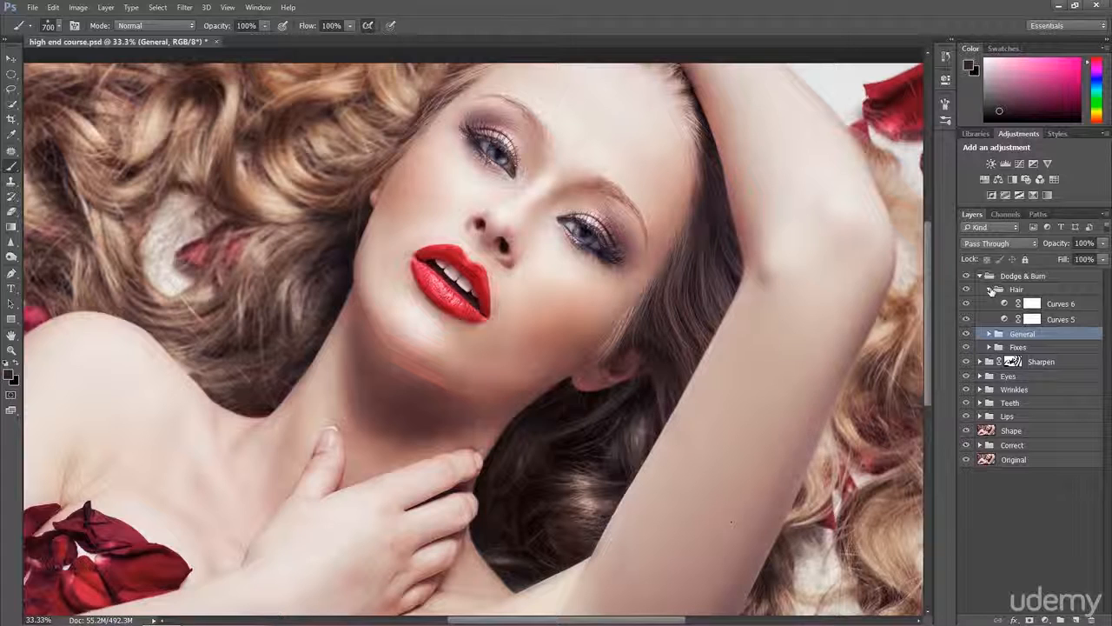
Step: Rename the Hair group's Curves 5 layer to Burn and its Curves 6 layer to Dodge
{"action": "left_click", "coordinate": [1066, 318]}
{"action": "double_click", "coordinate": [1067, 319]}
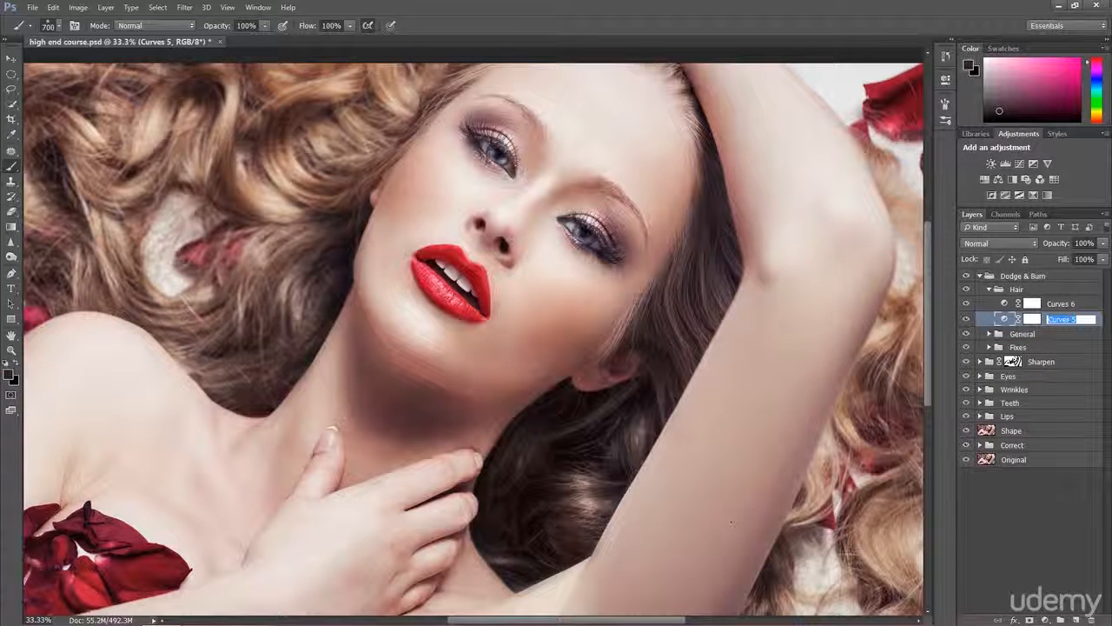
{"action": "type", "text": "Burn"}
{"action": "key", "text": "Return"}
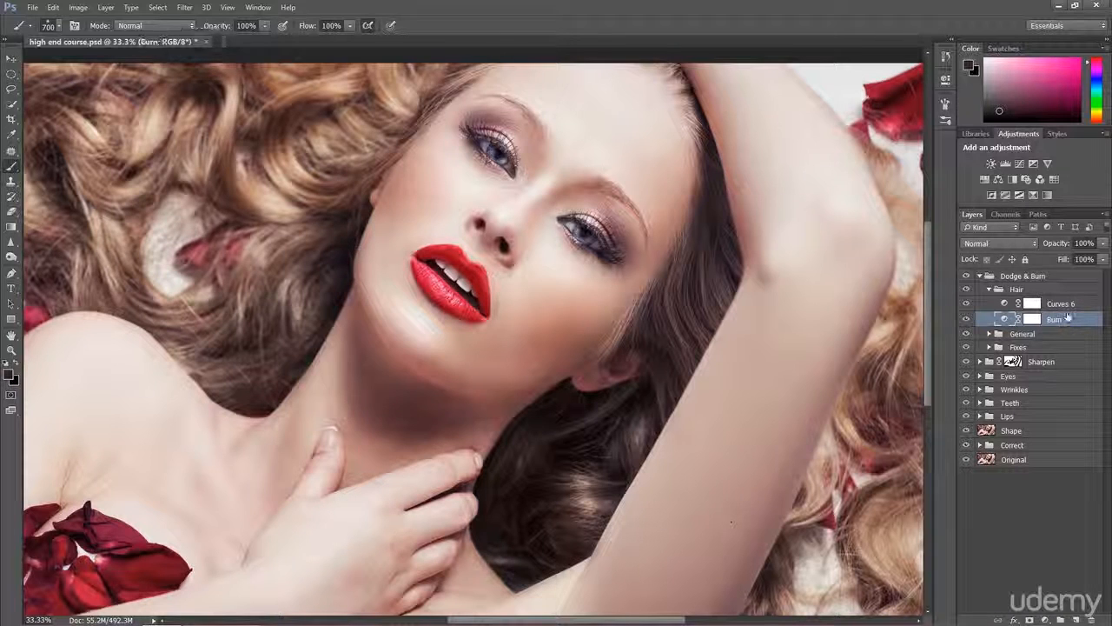
{"action": "double_click", "coordinate": [1062, 303]}
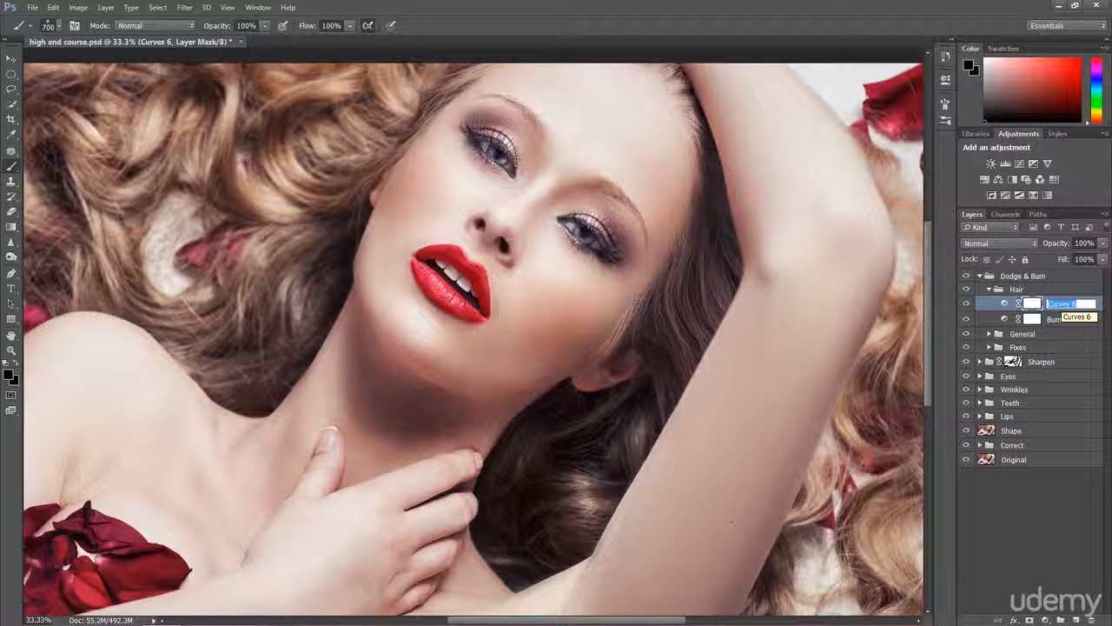
{"action": "type", "text": "Do"}
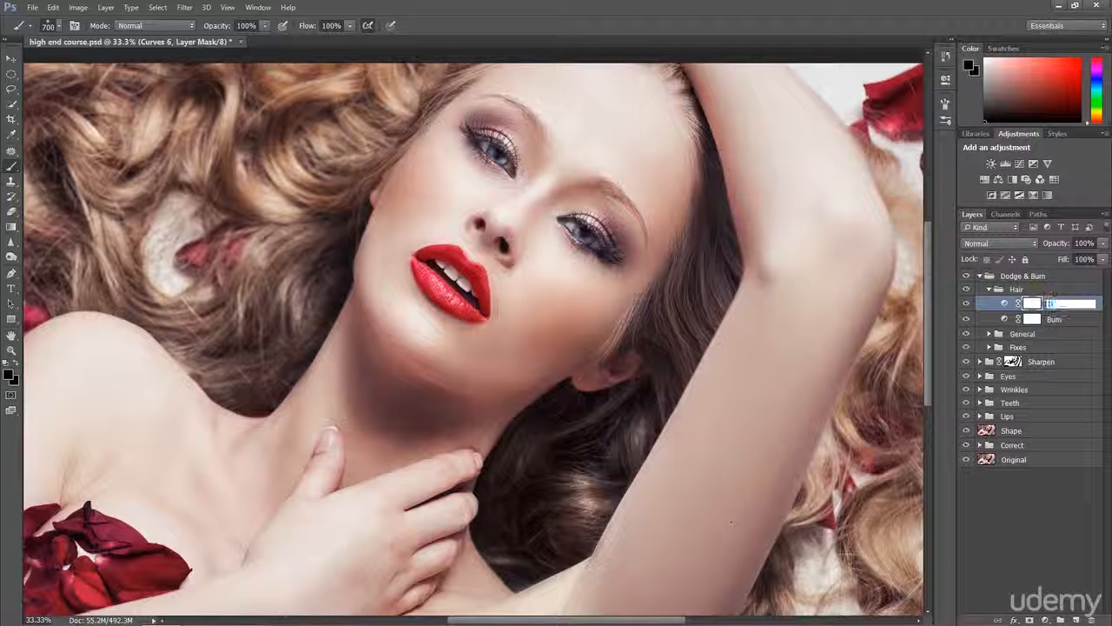
{"action": "type", "text": "dge"}
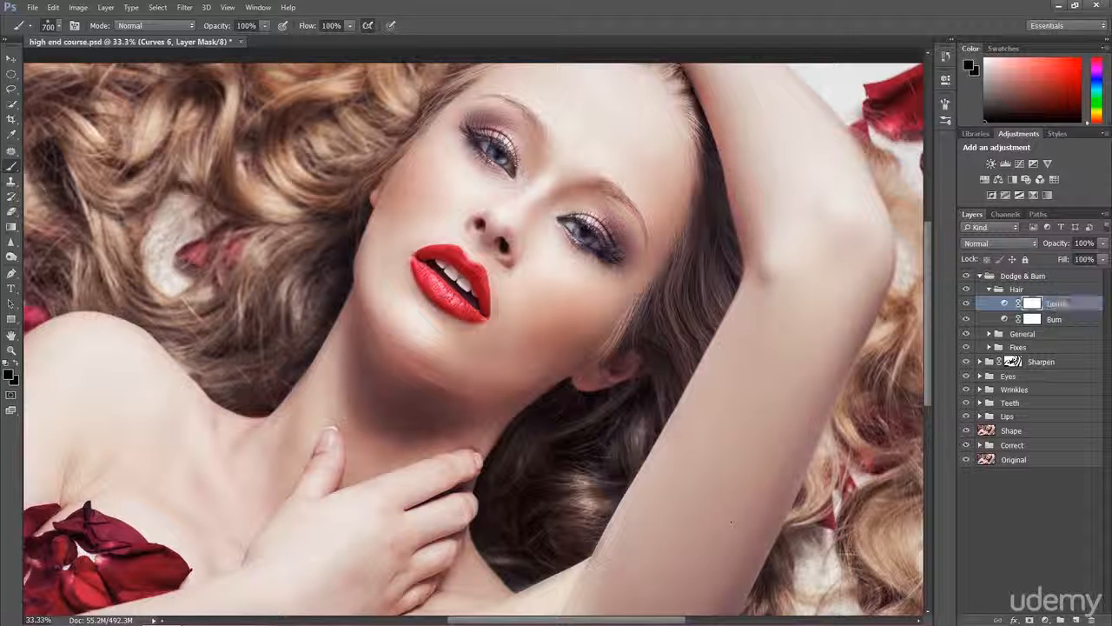
{"action": "key", "text": "Return"}
Step: Pull the midpoint of the Hair group's Burn curve slightly down to darken the image, and close its properties
{"action": "left_click", "coordinate": [1033, 323]}
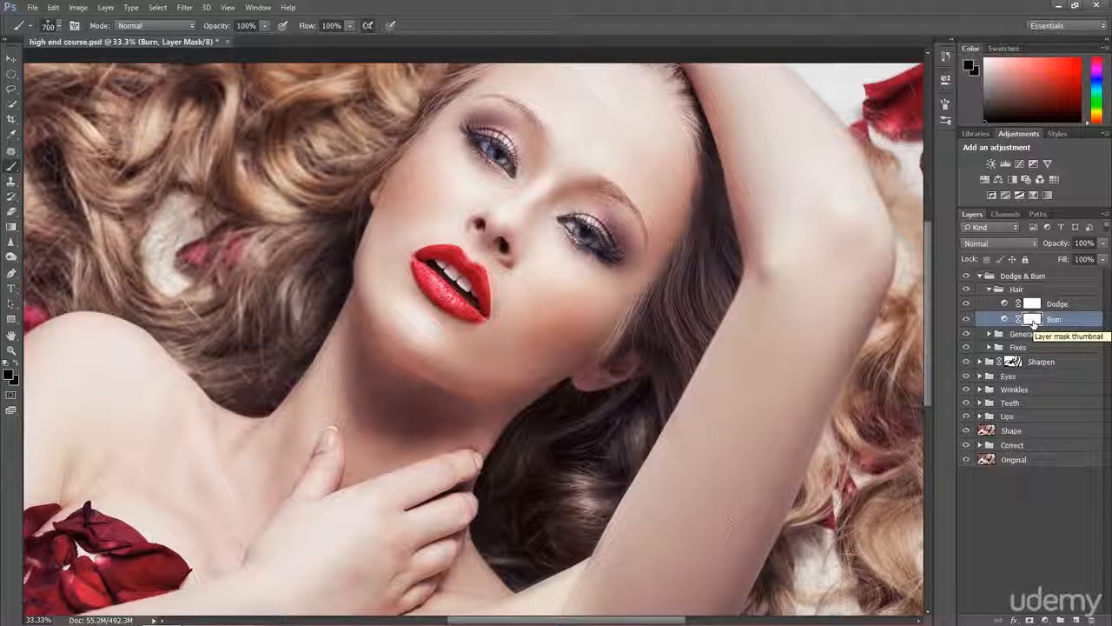
{"action": "right_click", "coordinate": [1033, 321]}
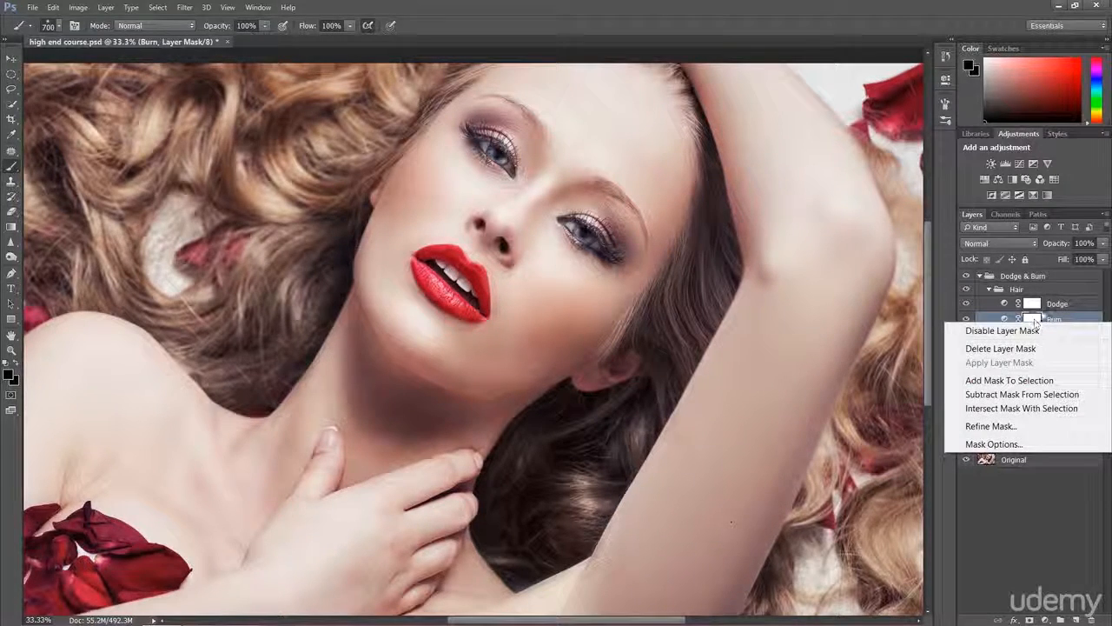
{"action": "left_click", "coordinate": [1040, 318]}
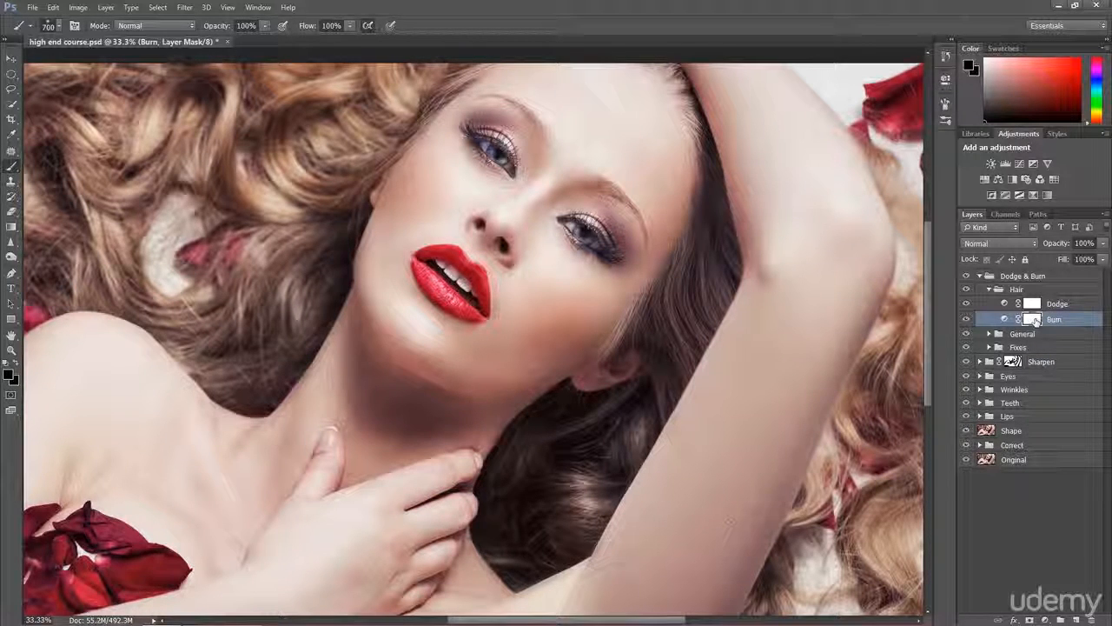
{"action": "double_click", "coordinate": [1034, 321]}
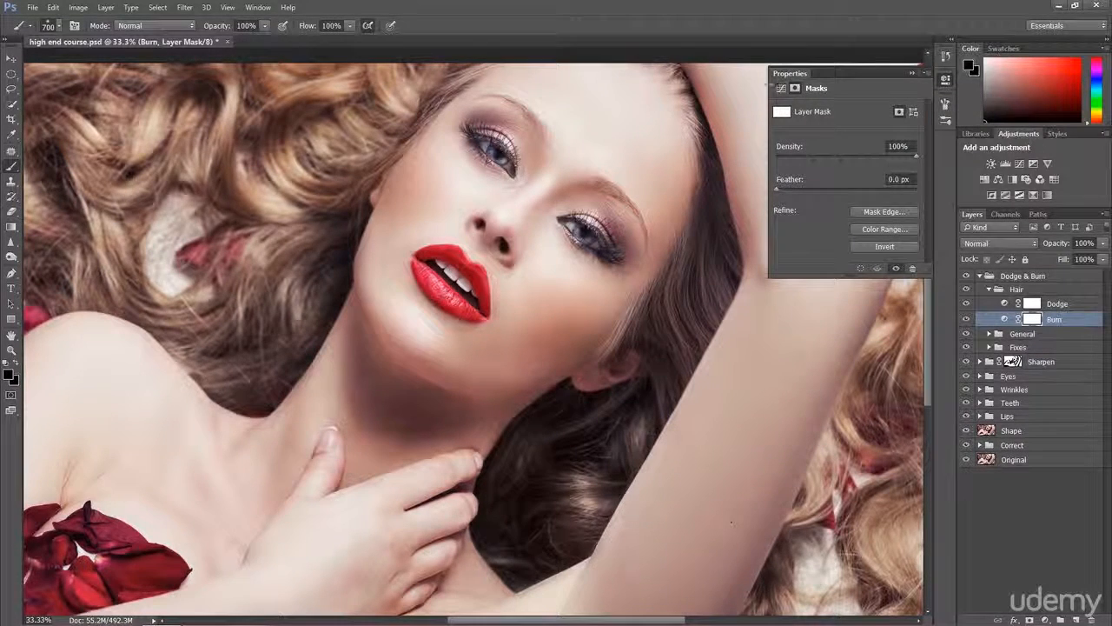
{"action": "left_click", "coordinate": [779, 89]}
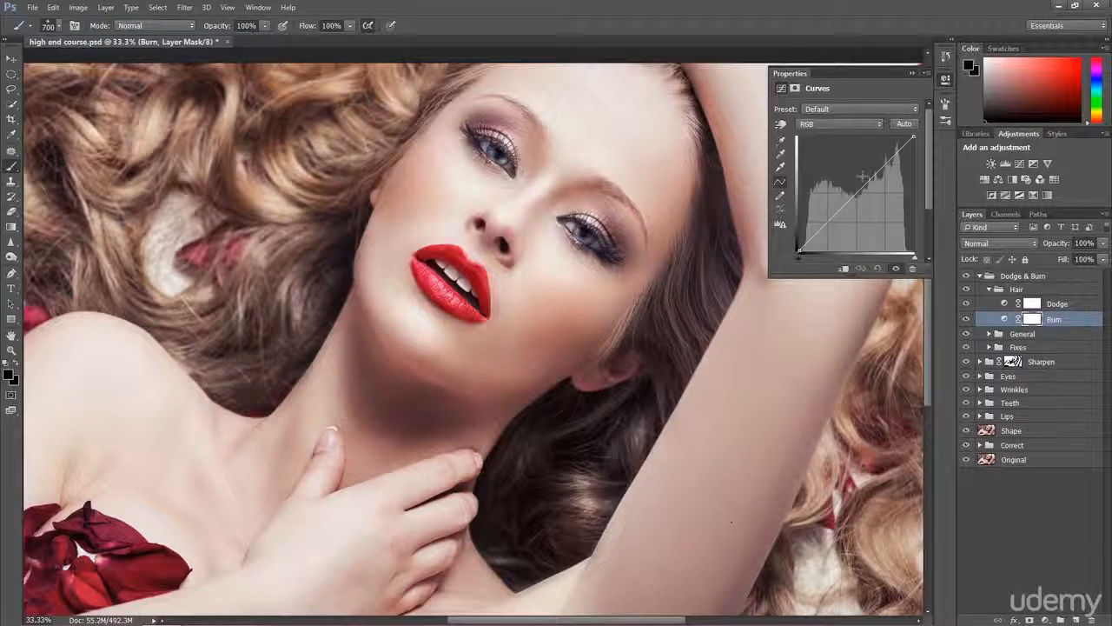
{"action": "left_click_drag", "start_coordinate": [857, 190], "coordinate": [856, 207]}
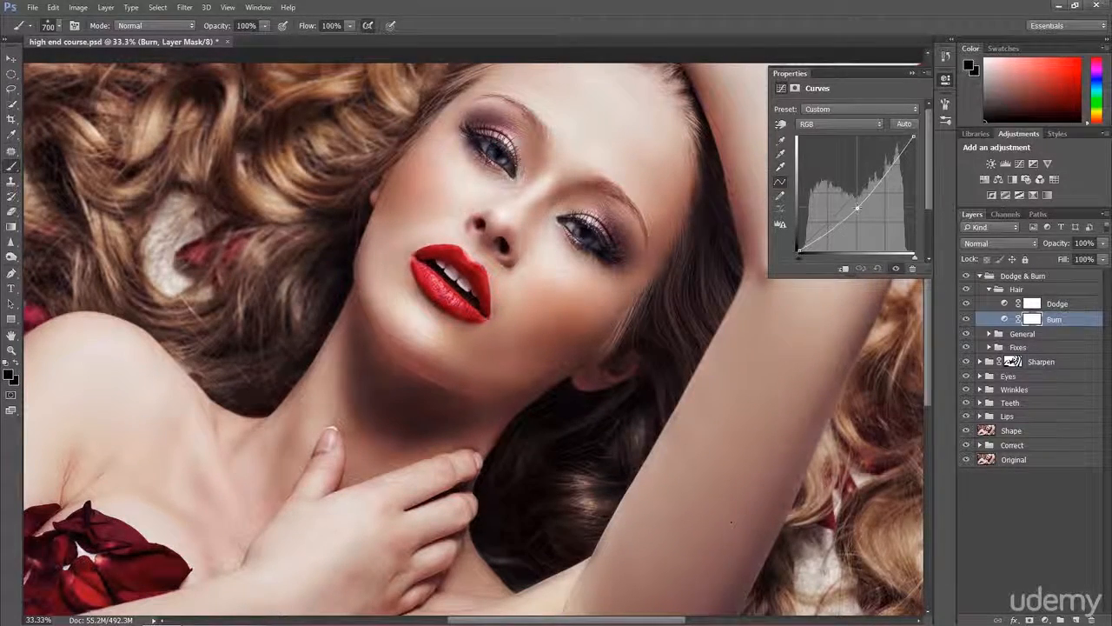
{"action": "left_click", "coordinate": [911, 73]}
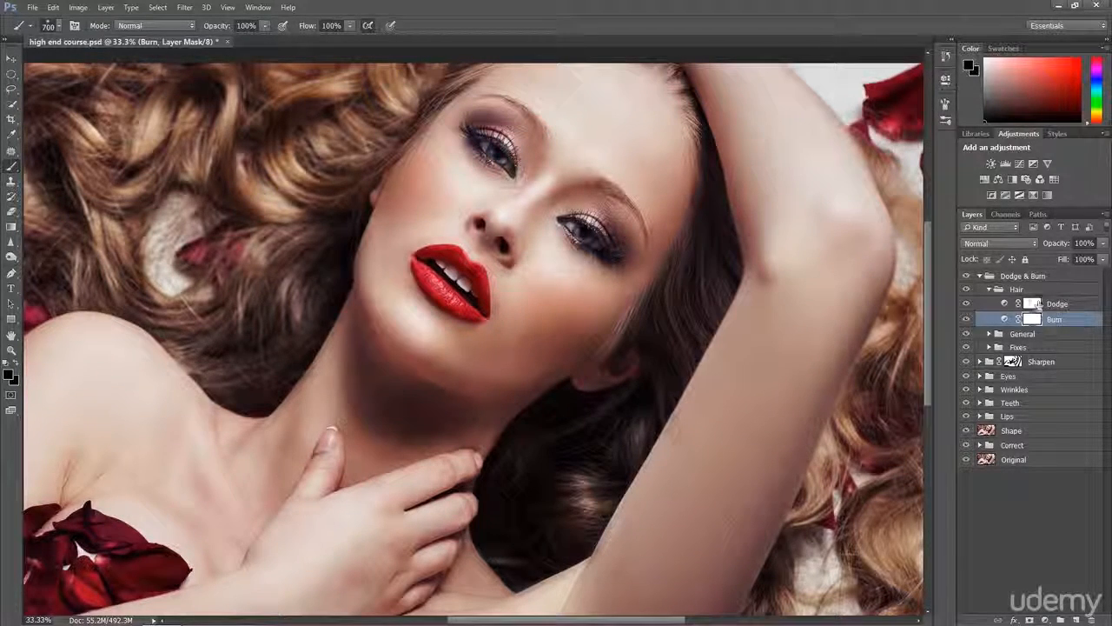
Step: Raise the midpoint of the Hair group's Dodge curve to brighten the image, and close its properties
{"action": "left_click", "coordinate": [1034, 304]}
{"action": "right_click", "coordinate": [1035, 304]}
{"action": "left_click", "coordinate": [1039, 306]}
{"action": "right_click", "coordinate": [1039, 306]}
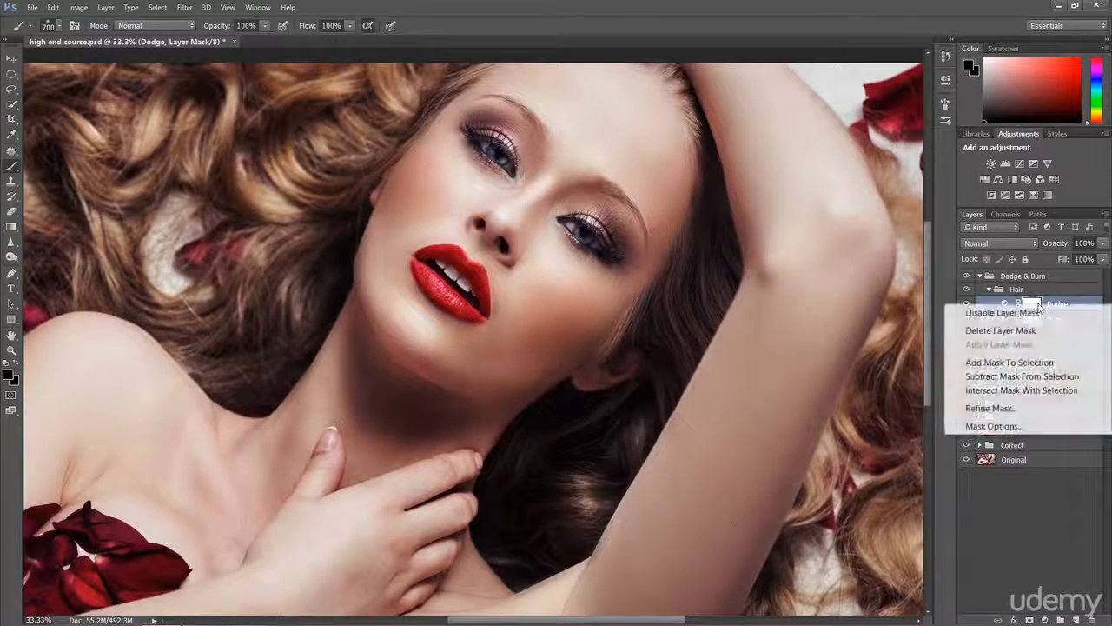
{"action": "left_click", "coordinate": [1039, 305]}
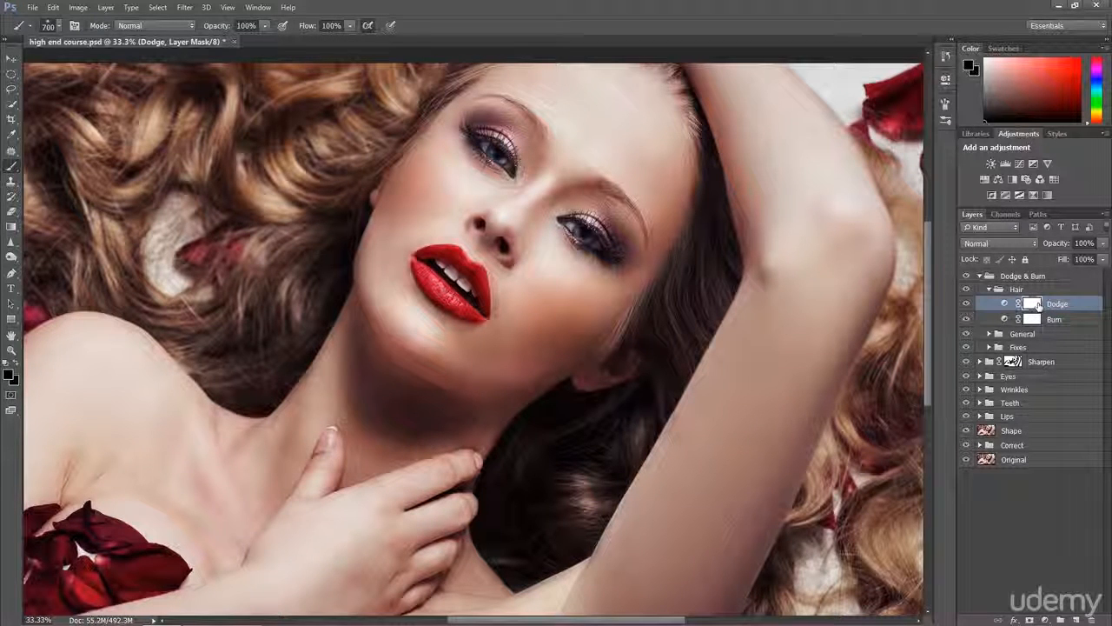
{"action": "double_click", "coordinate": [1032, 303]}
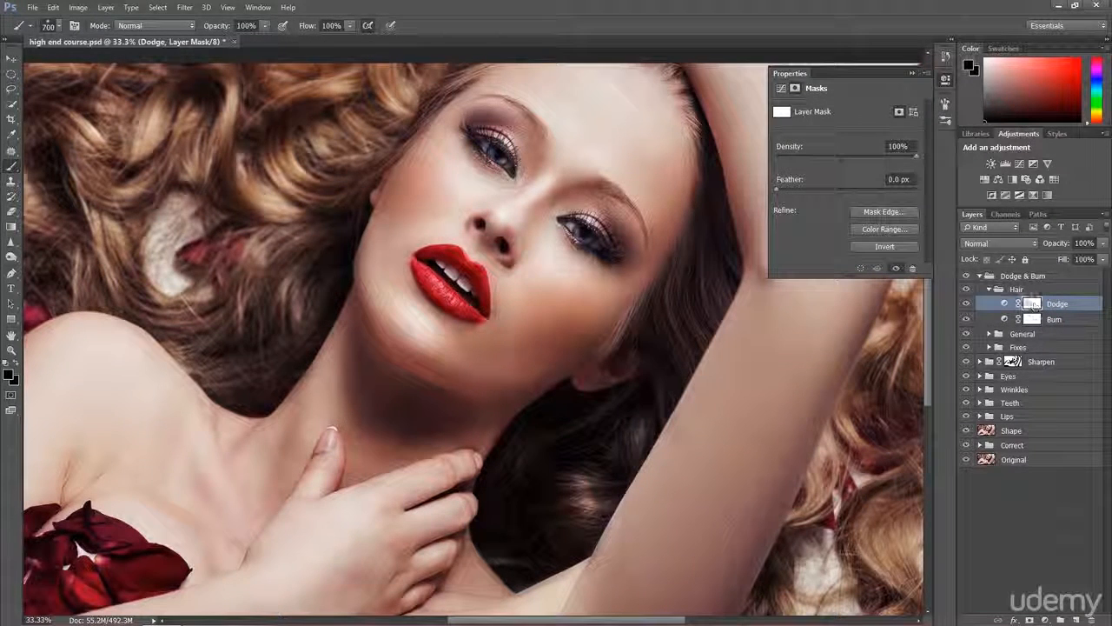
{"action": "left_click", "coordinate": [781, 89]}
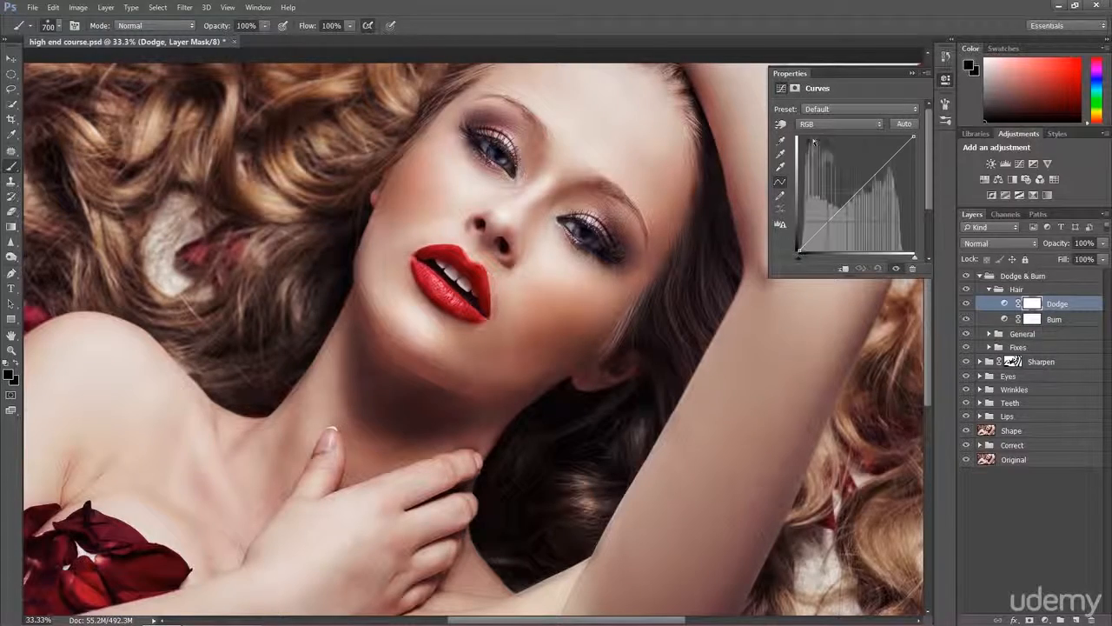
{"action": "left_click_drag", "start_coordinate": [856, 196], "coordinate": [848, 181]}
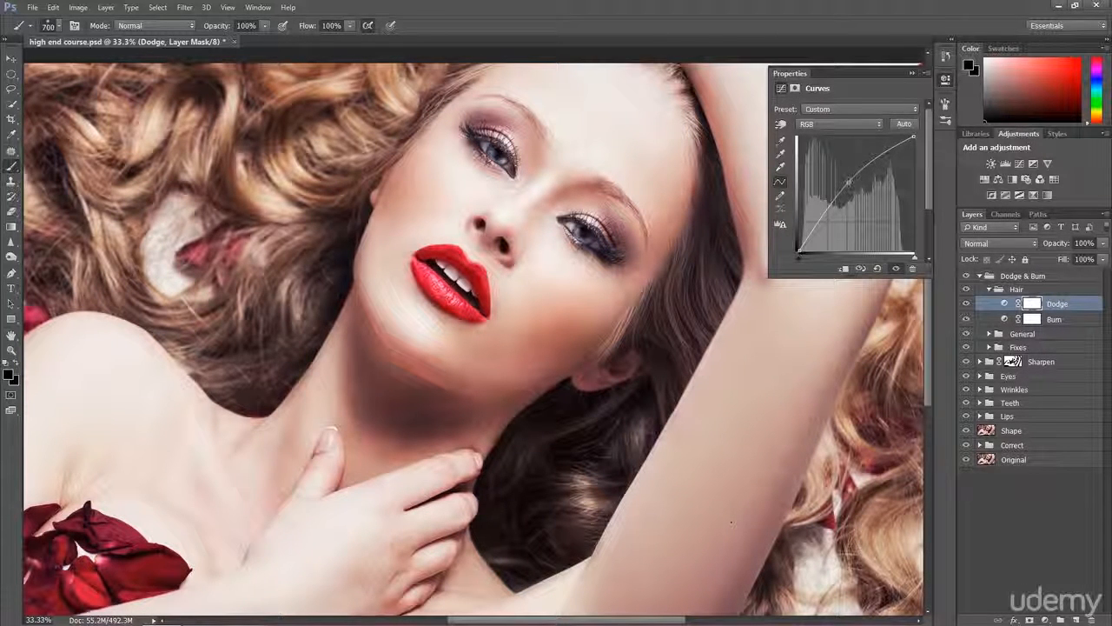
{"action": "left_click", "coordinate": [910, 75]}
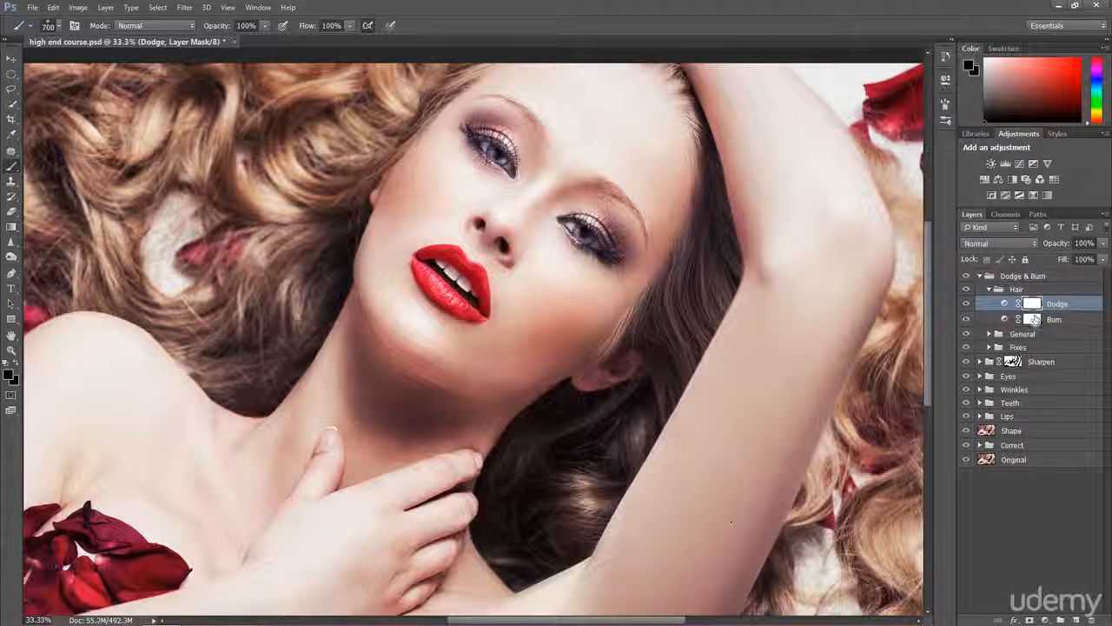
Step: Invert the layer masks of the Hair group's Burn and Dodge layers to black
{"action": "left_click", "coordinate": [1034, 320]}
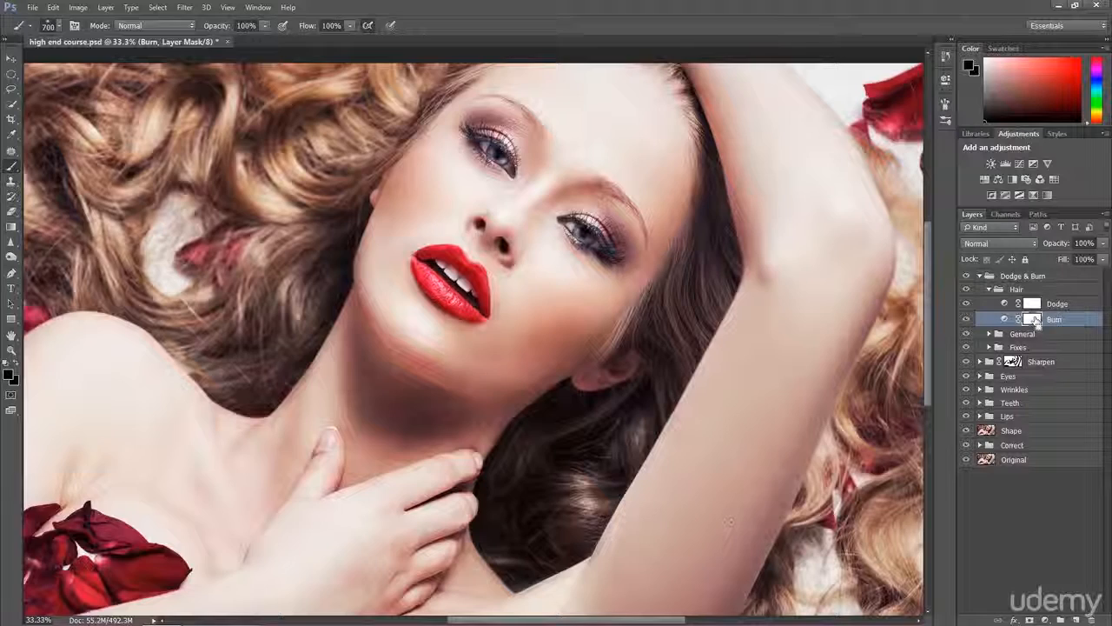
{"action": "key", "text": "ctrl+i"}
{"action": "left_click", "coordinate": [1032, 305]}
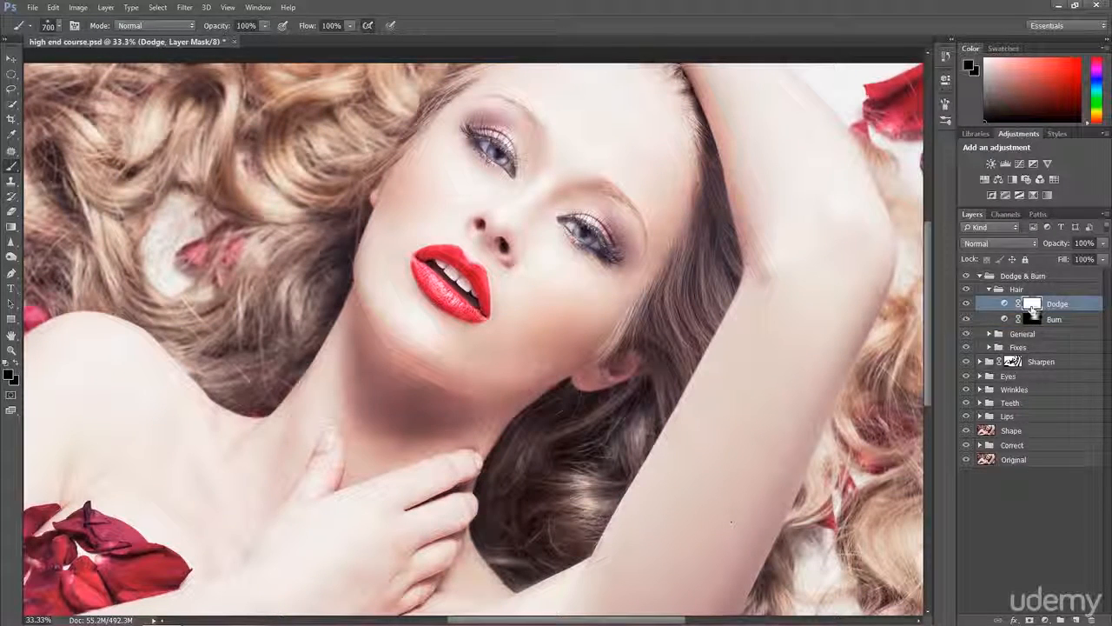
{"action": "key", "text": "ctrl+i"}
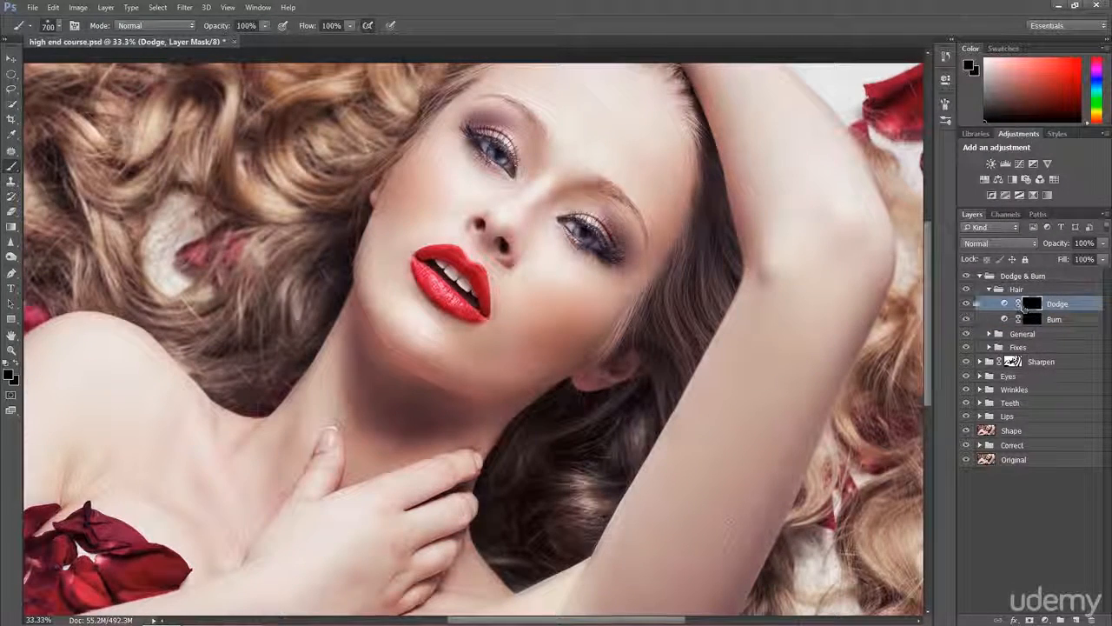
Step: Collapse the Hair subgroup and the whole Dodge & Burn group
{"action": "left_click", "coordinate": [990, 289]}
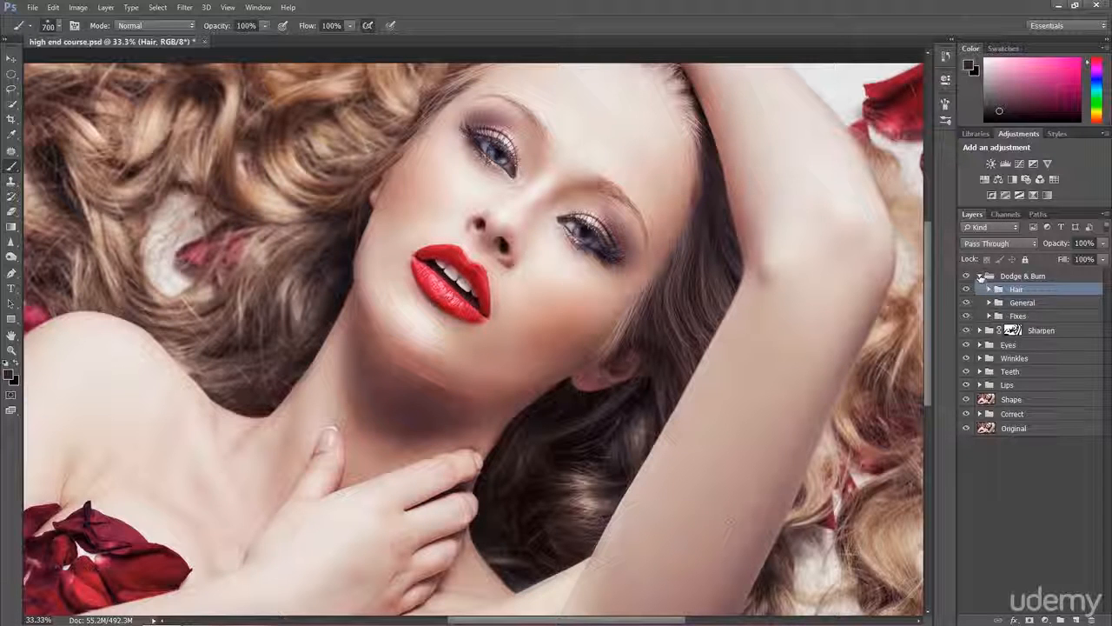
{"action": "left_click", "coordinate": [979, 275]}
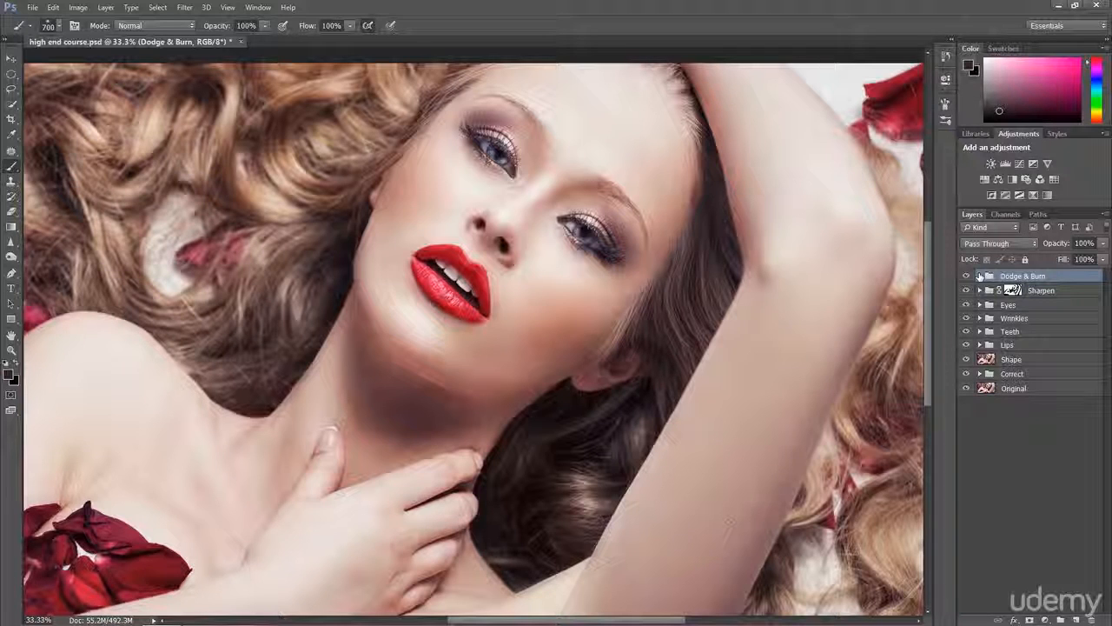
{"action": "left_click", "coordinate": [979, 276]}
{"action": "left_click", "coordinate": [979, 275]}
{"action": "left_click", "coordinate": [979, 275]}
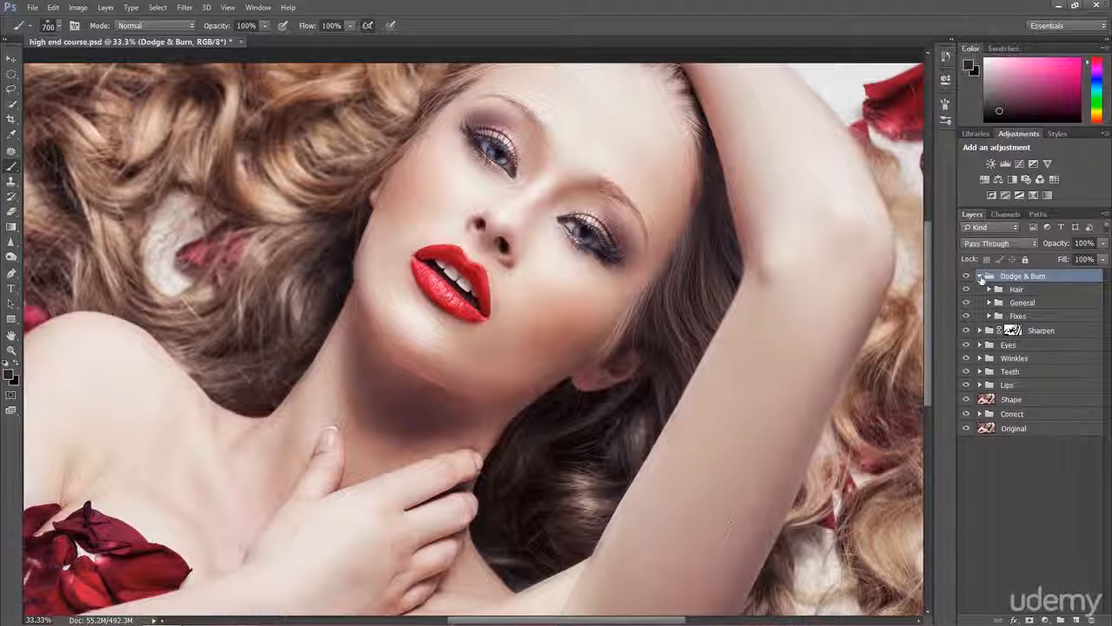
{"action": "left_click_drag", "start_coordinate": [1018, 316], "coordinate": [1024, 324]}
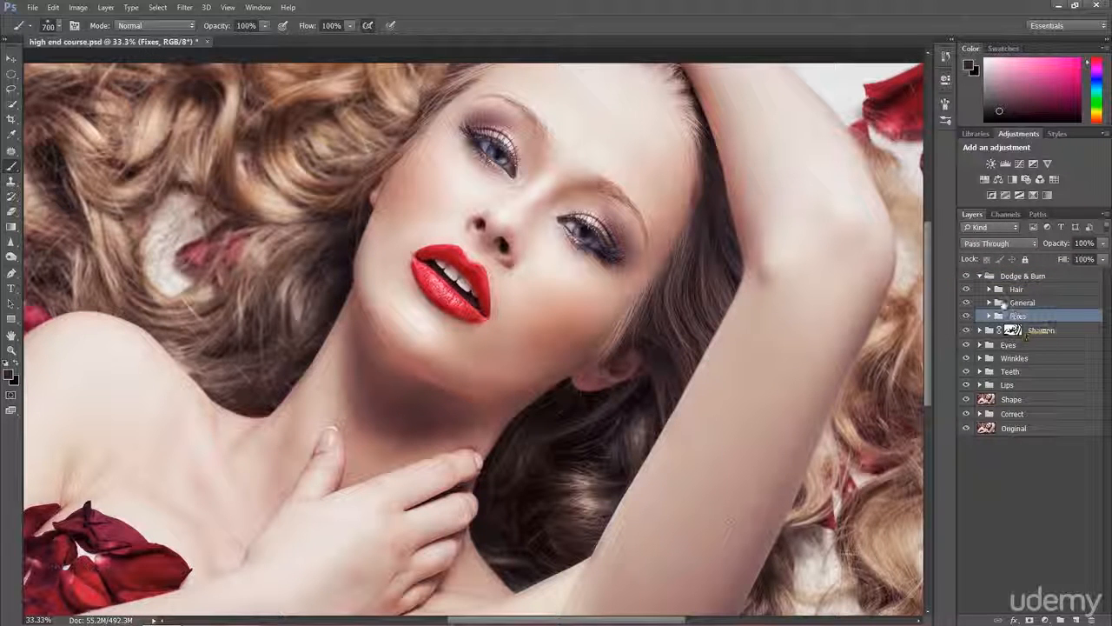
{"action": "left_click", "coordinate": [979, 276]}
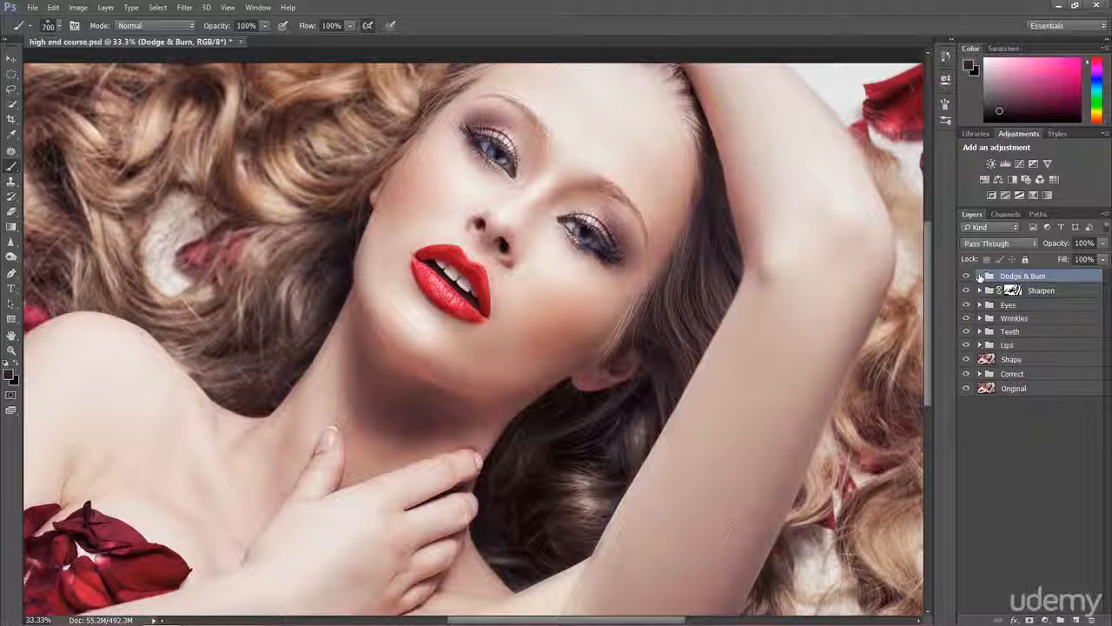